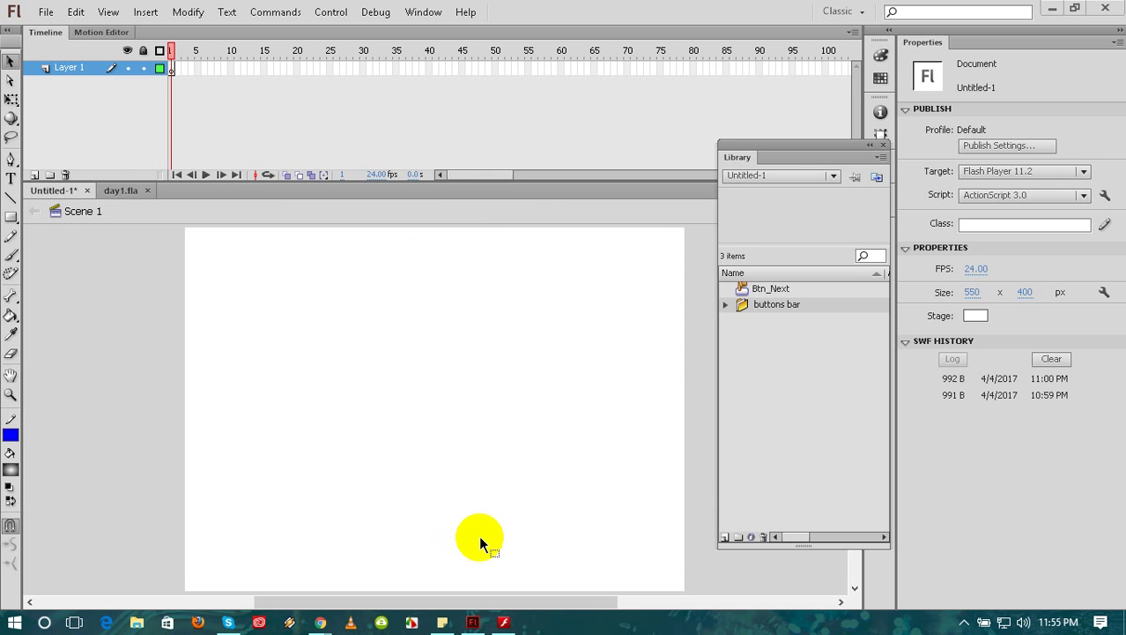
# Switch to the finished Day-1 movie in Adobe Flash Player and open its TREE page from the home page
pyautogui.click(515, 630)
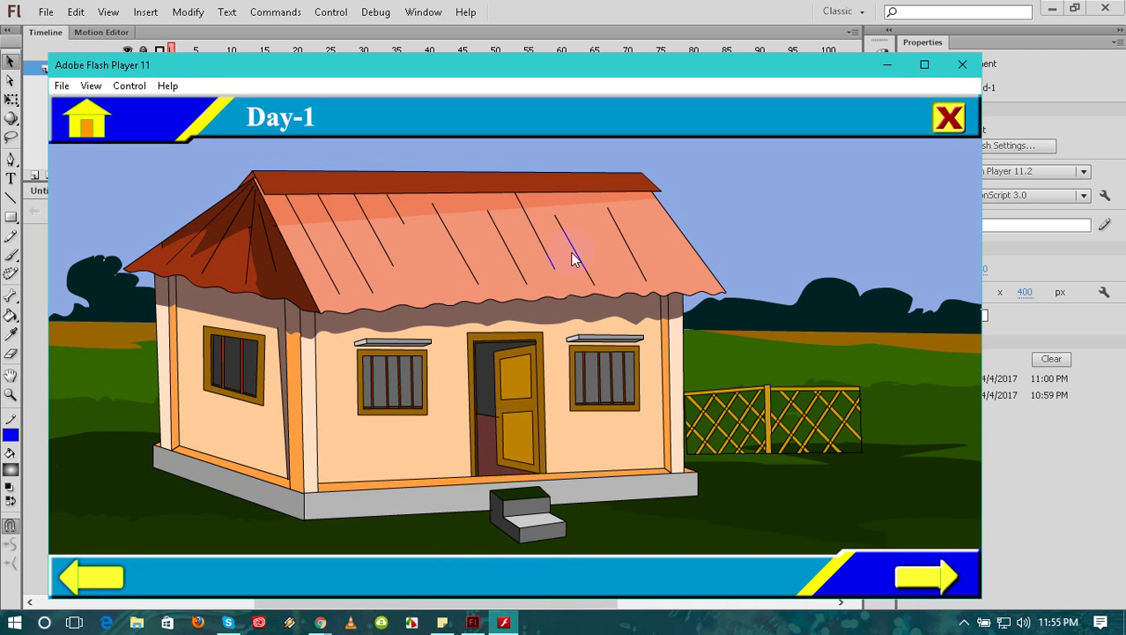
pyautogui.click(84, 116)
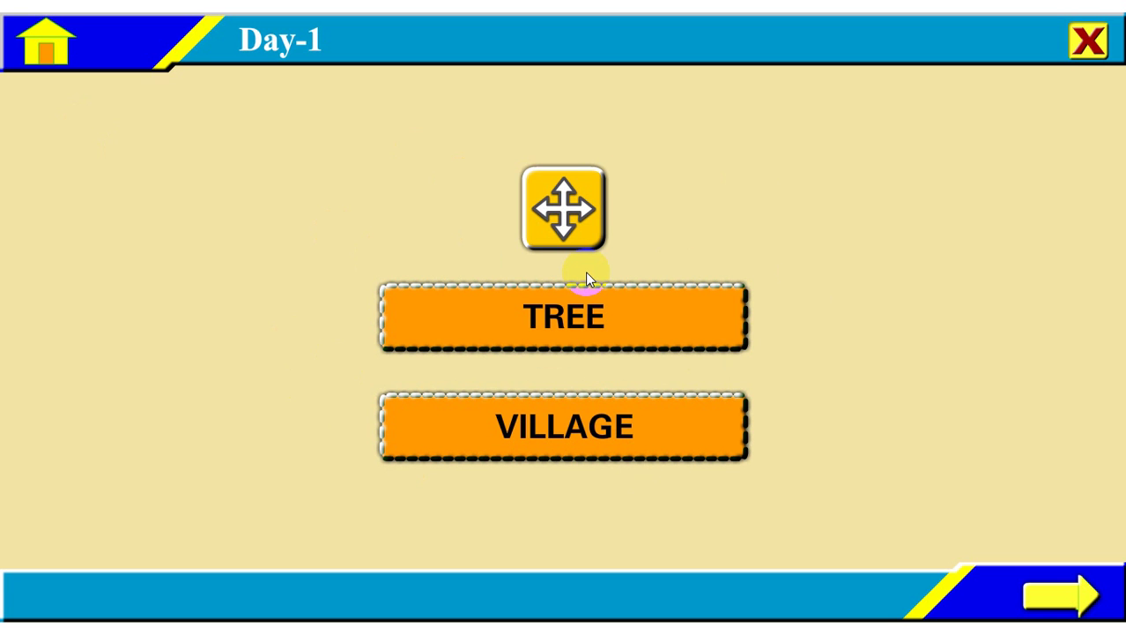
pyautogui.click(564, 317)
pyautogui.click(646, 331)
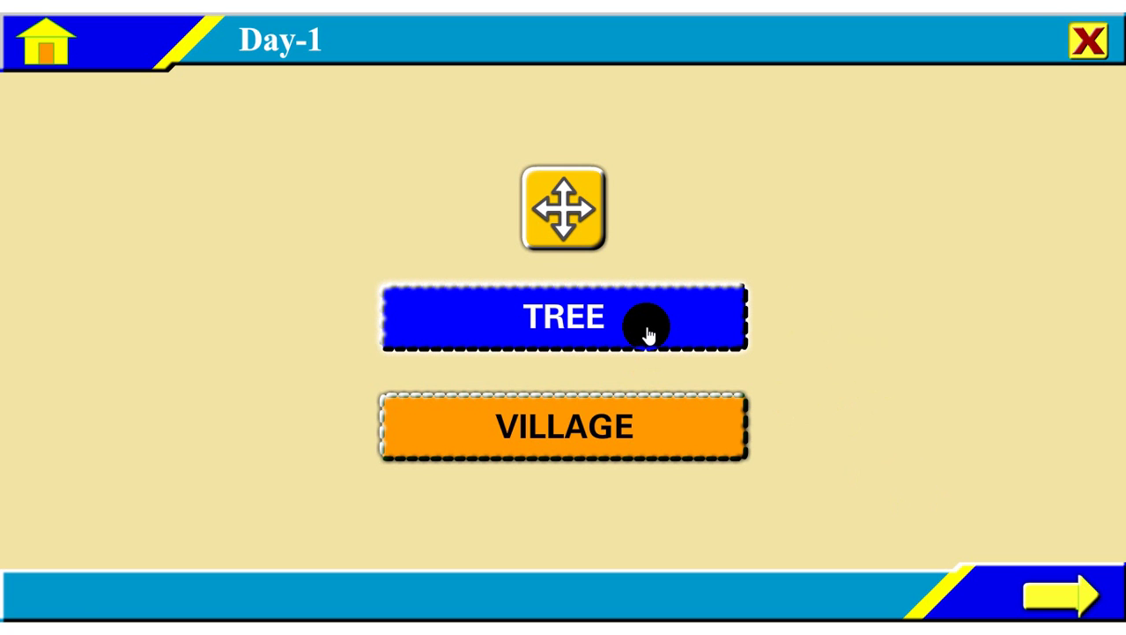
pyautogui.click(647, 332)
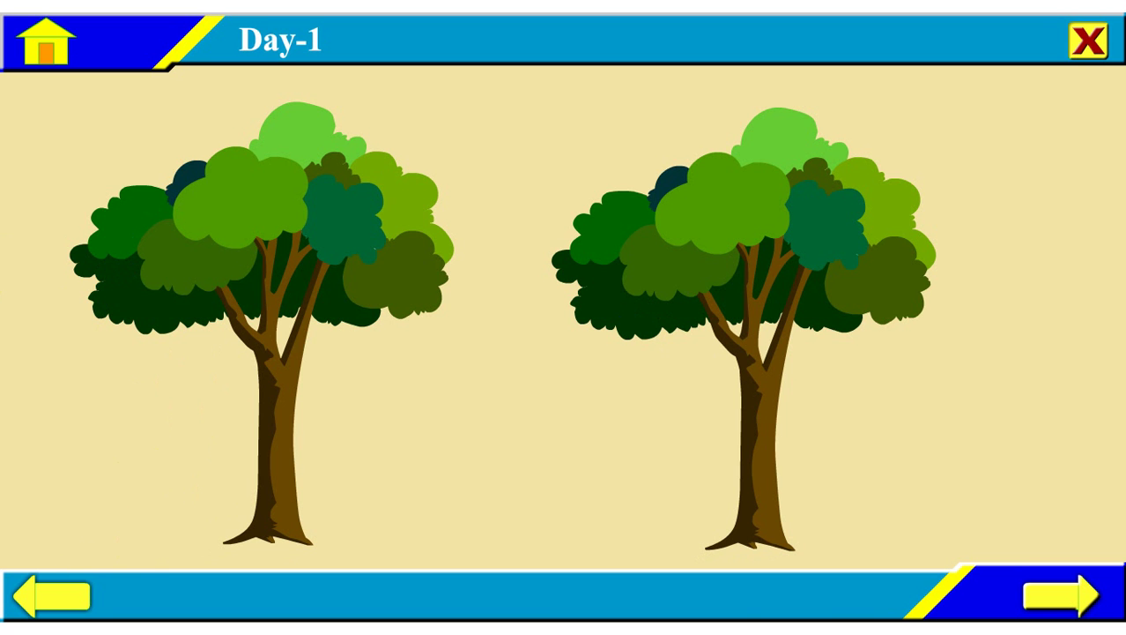
# Browse the movie forward to the village scene and back to the house scene, return to its home page, and close it
pyautogui.click(1047, 601)
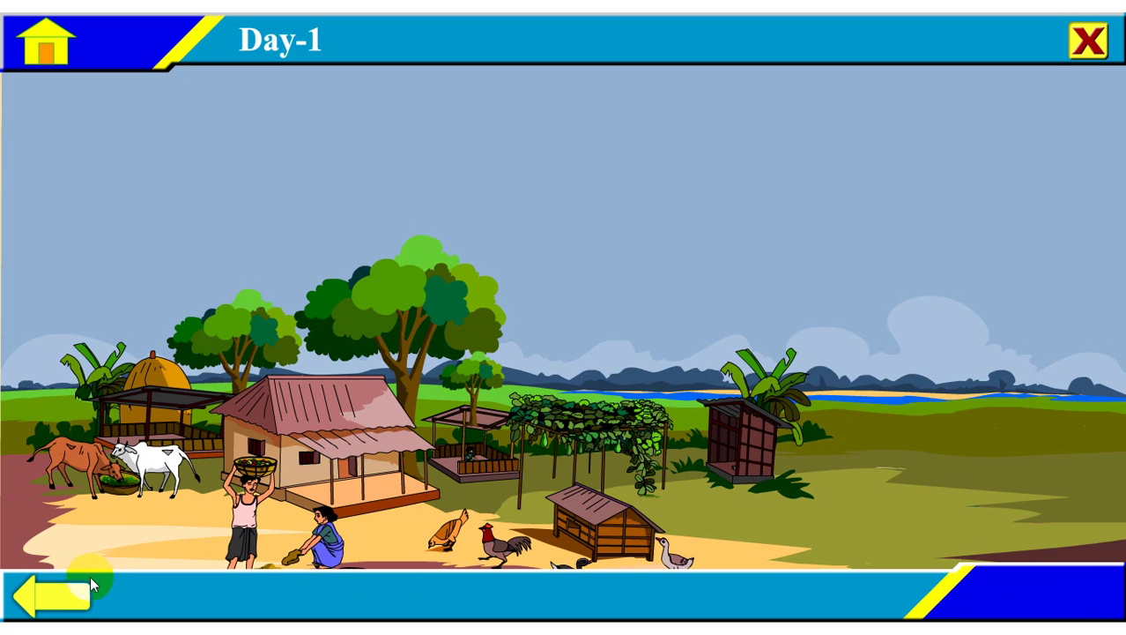
pyautogui.click(81, 597)
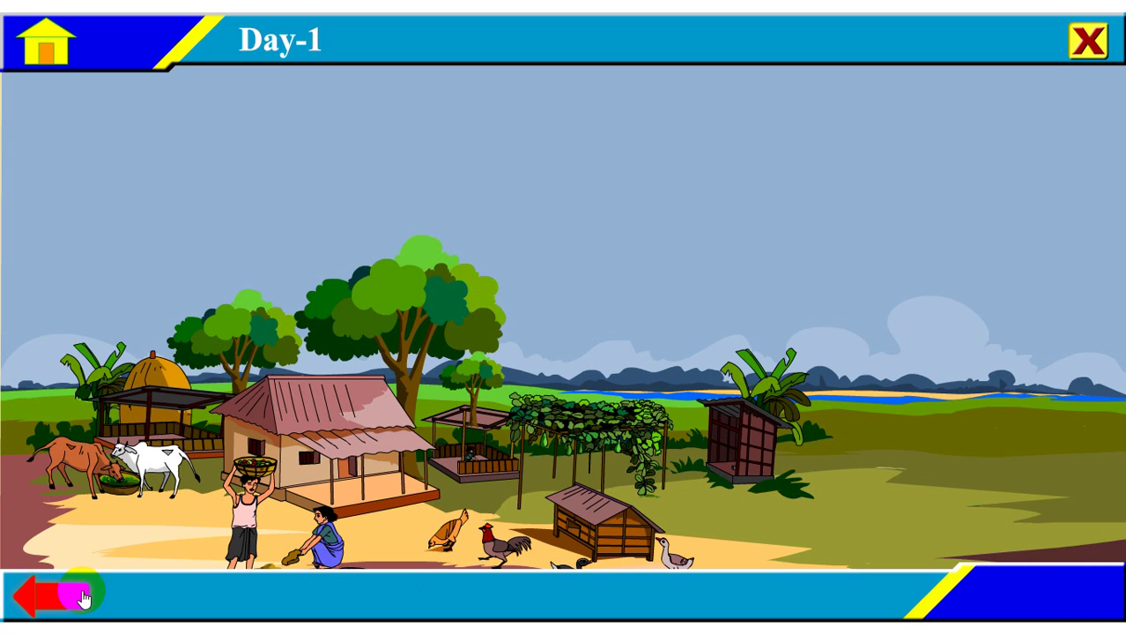
pyautogui.click(81, 597)
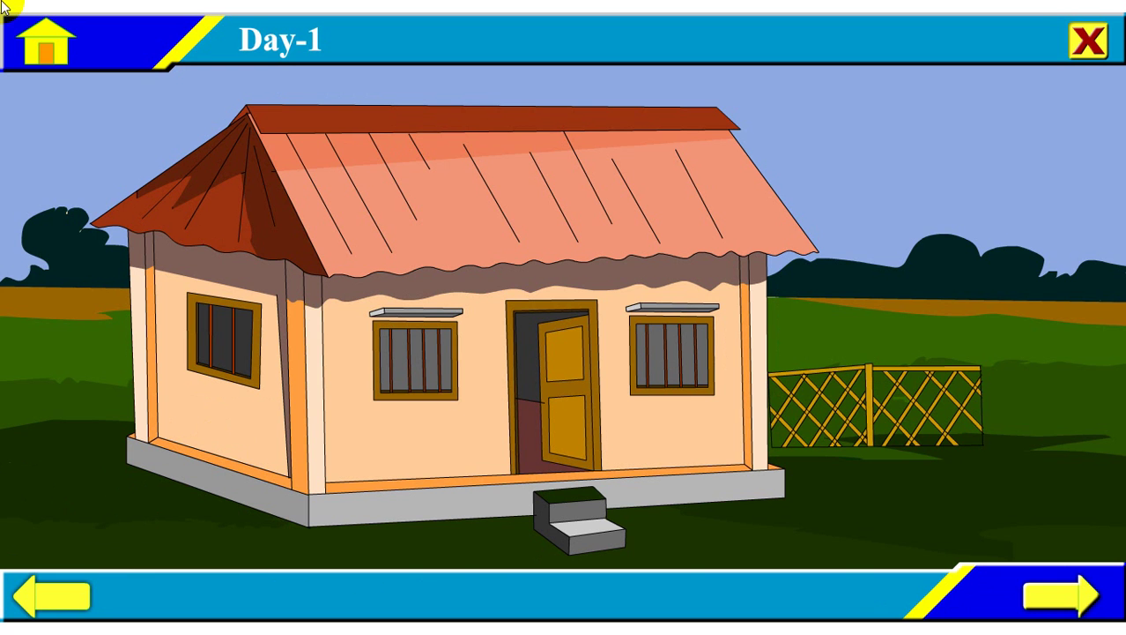
pyautogui.click(40, 37)
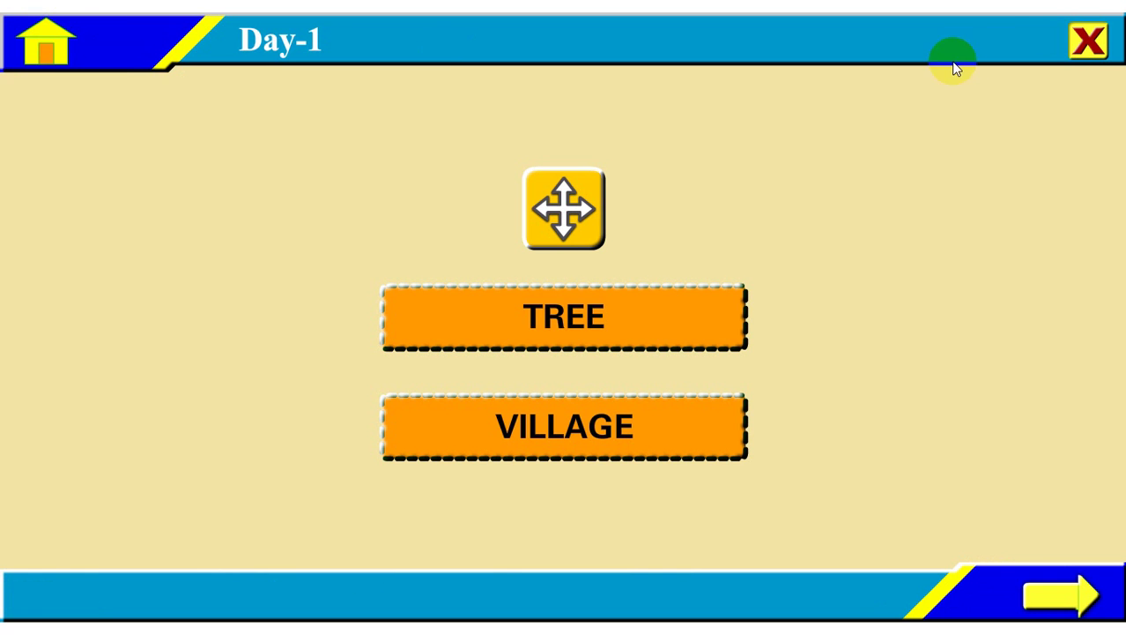
pyautogui.click(1088, 42)
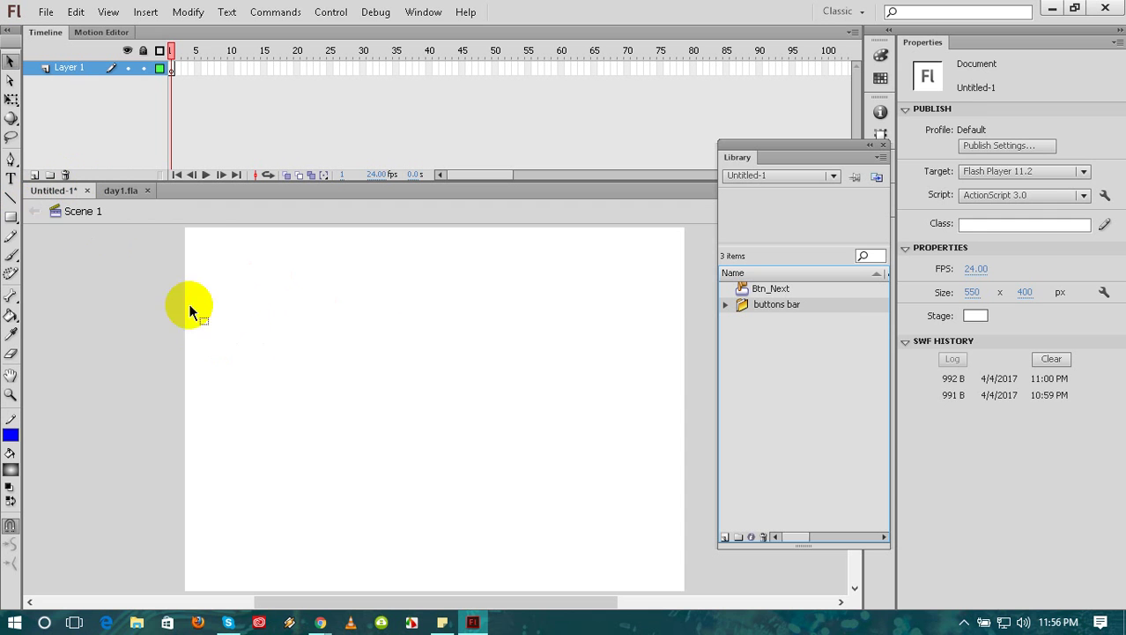
# Draw a rounded gradient rectangle about 231 × 65 px on the stage and a second one about 204 × 46 px inside it
pyautogui.click(11, 216)
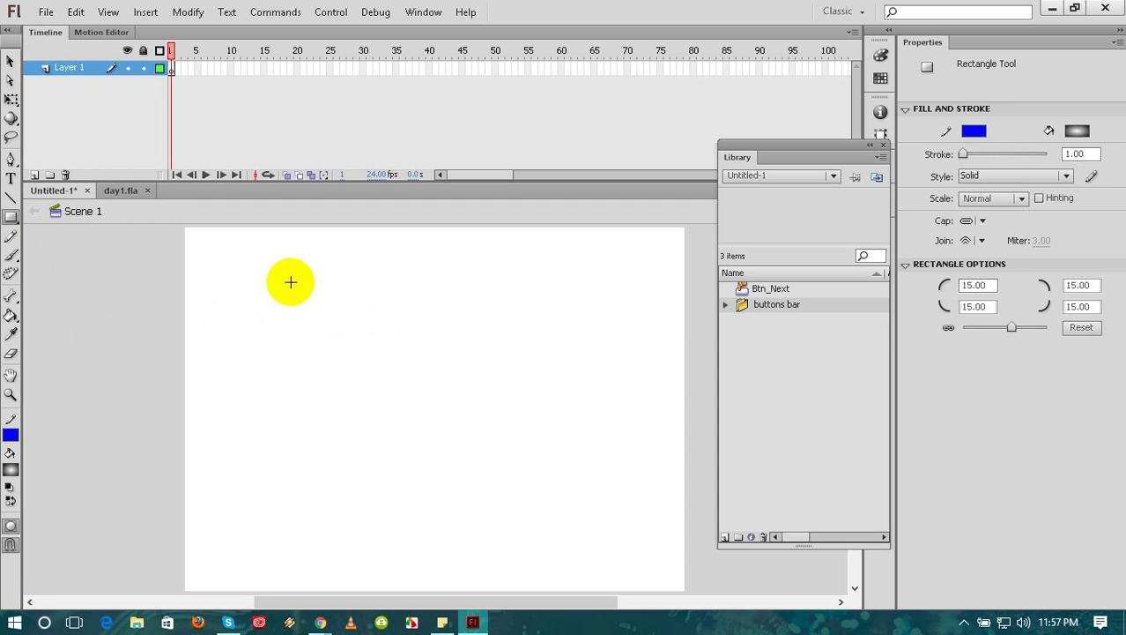
pyautogui.moveTo(284, 288)
pyautogui.mouseDown()
pyautogui.moveTo(347, 393)
pyautogui.moveTo(463, 467)
pyautogui.moveTo(518, 445)
pyautogui.moveTo(487, 380)
pyautogui.moveTo(493, 347)
pyautogui.mouseUp()
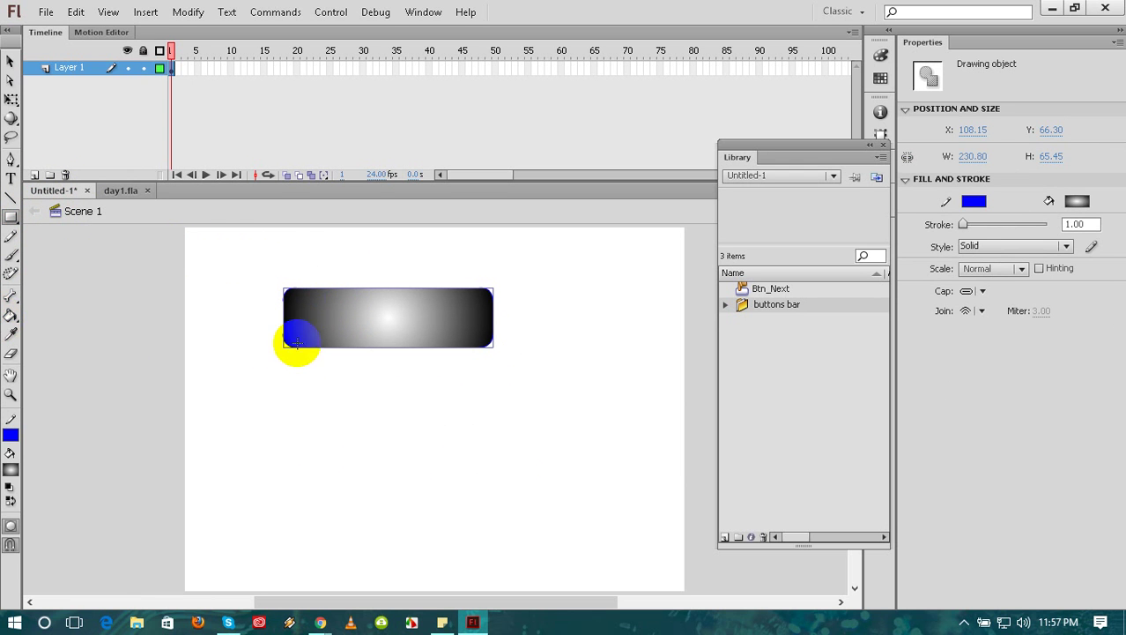
pyautogui.moveTo(295, 299); pyautogui.dragTo(481, 339)
# Remove the stroke from the inner rectangle and move both rectangles about 28 px down the stage
pyautogui.click(10, 61)
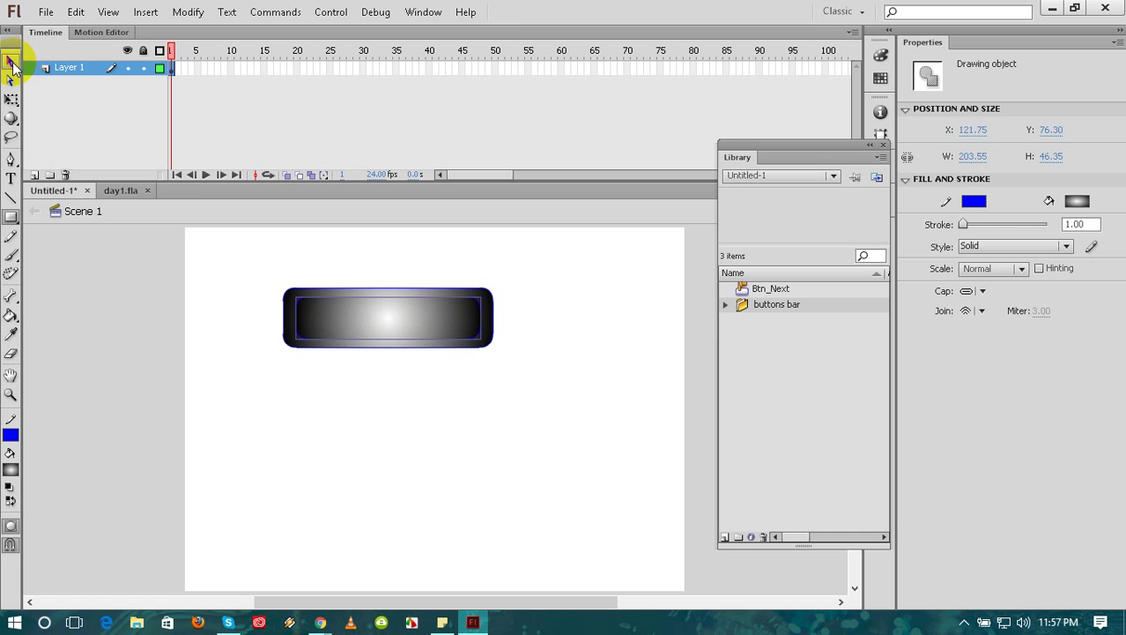
pyautogui.click(326, 370)
pyautogui.click(342, 319)
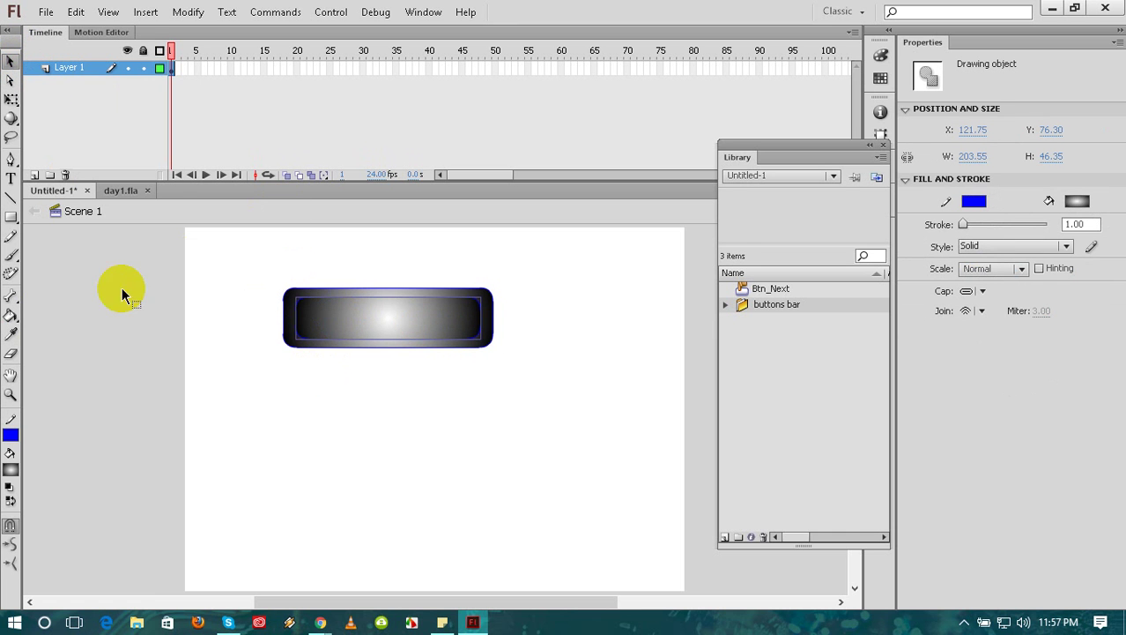
pyautogui.click(11, 434)
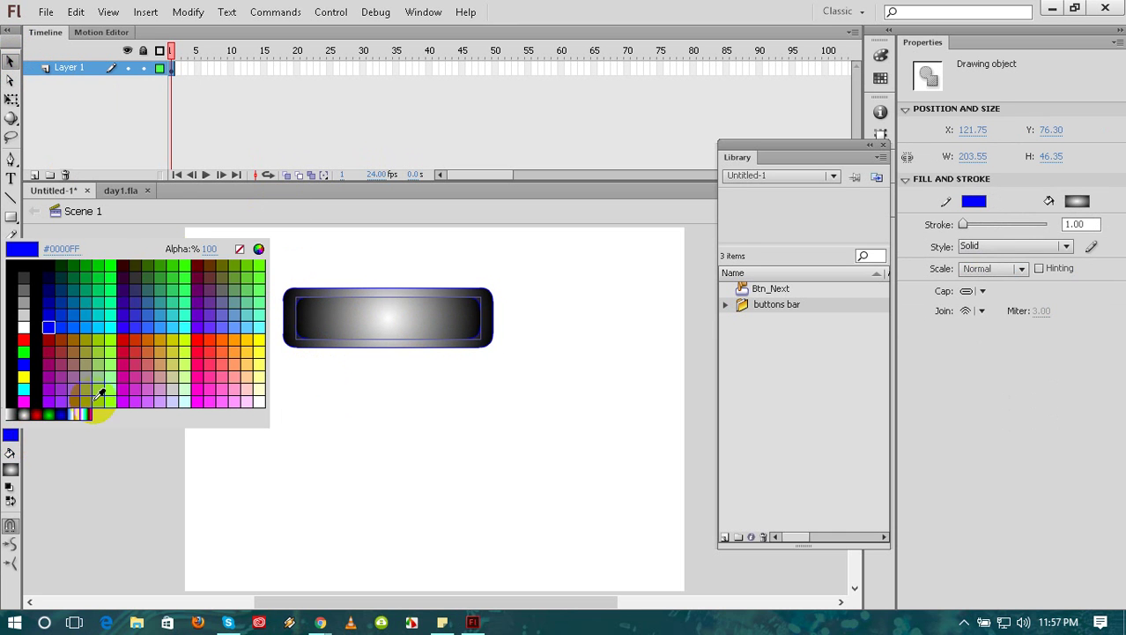
pyautogui.click(239, 248)
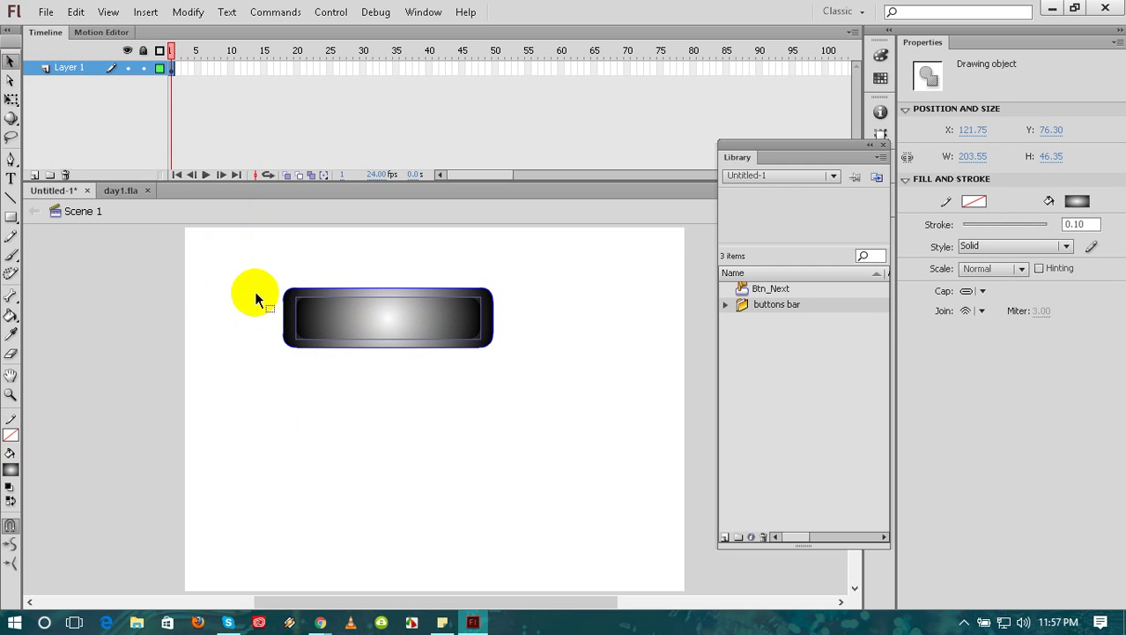
pyautogui.moveTo(254, 288); pyautogui.dragTo(537, 371)
pyautogui.moveTo(388, 338); pyautogui.dragTo(393, 356)
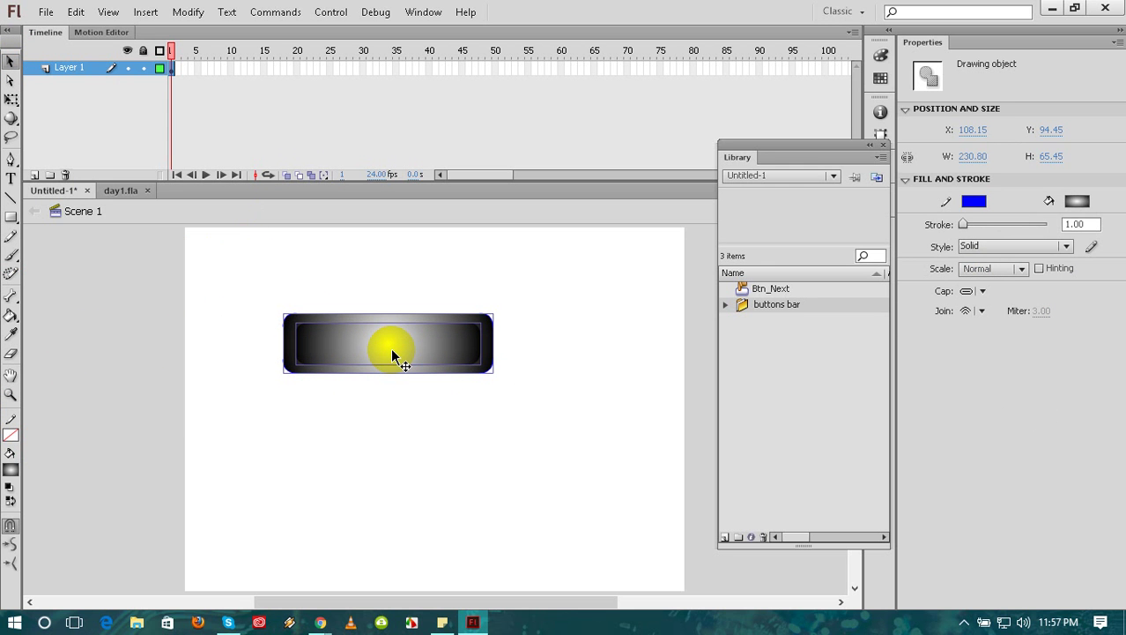
# Start converting both rectangles to a symbol, with Button as the symbol type
pyautogui.rightClick(390, 348)
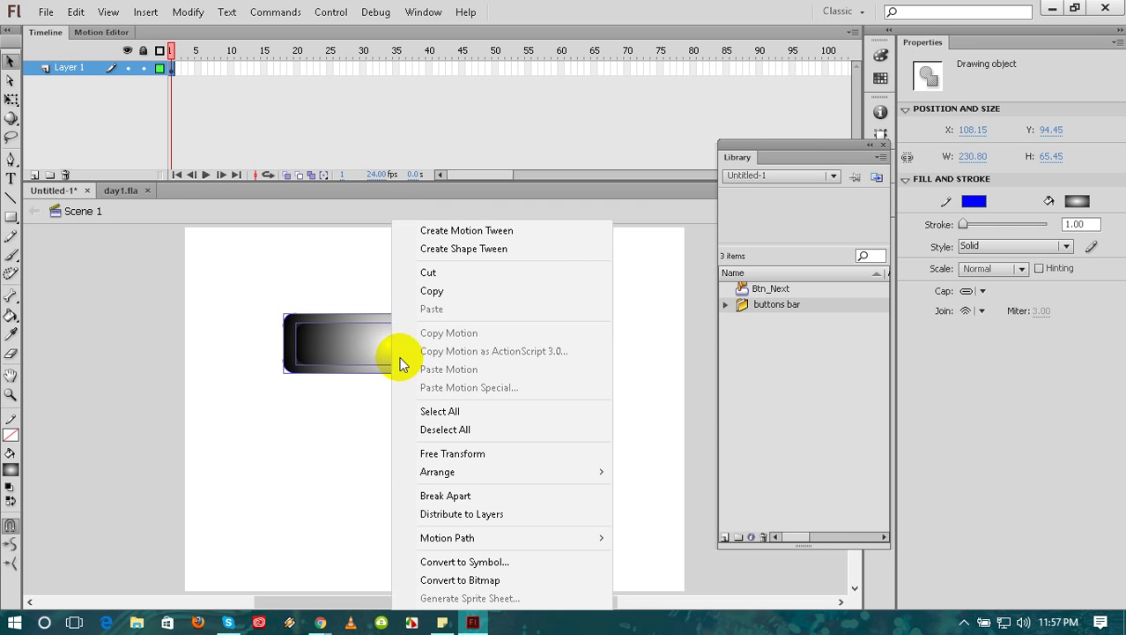
pyautogui.moveTo(462, 478)
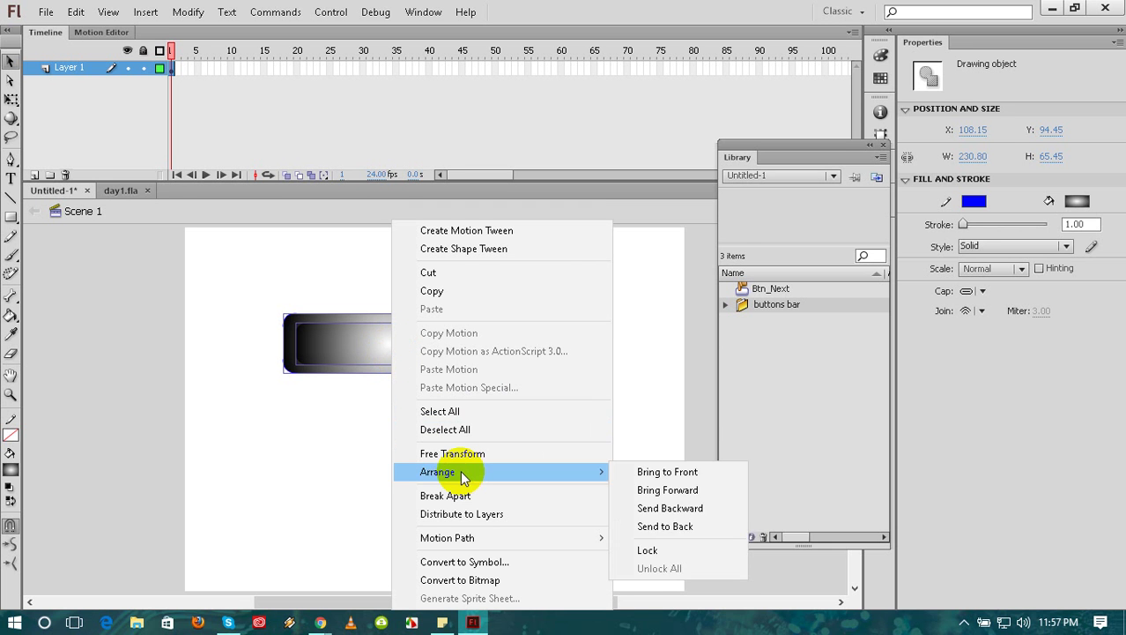
pyautogui.click(471, 564)
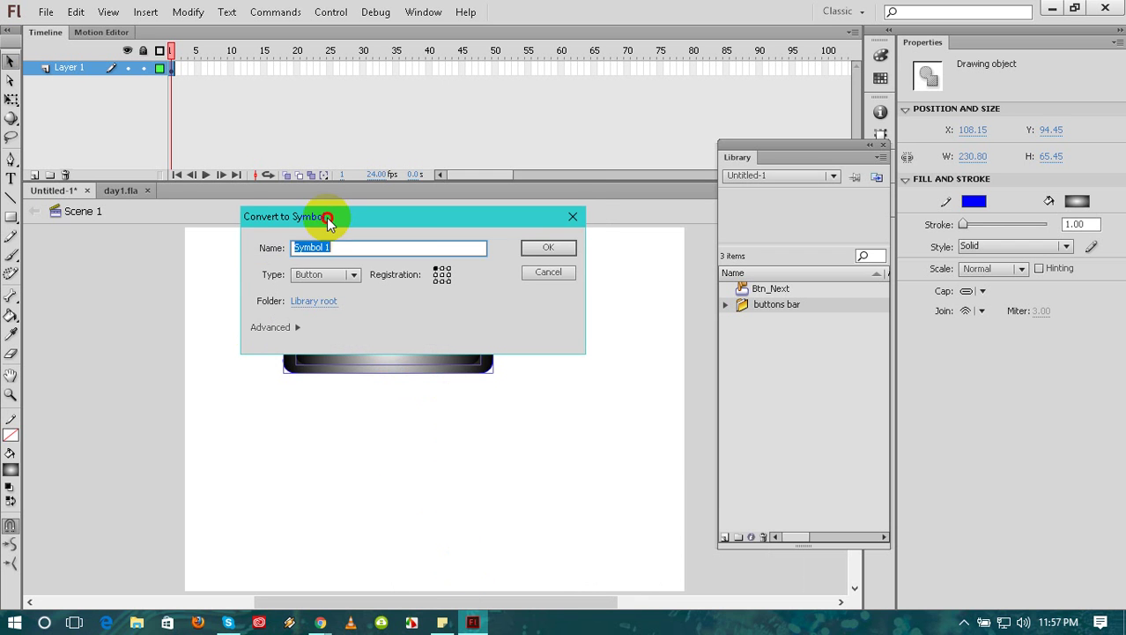
pyautogui.moveTo(328, 218); pyautogui.dragTo(340, 109)
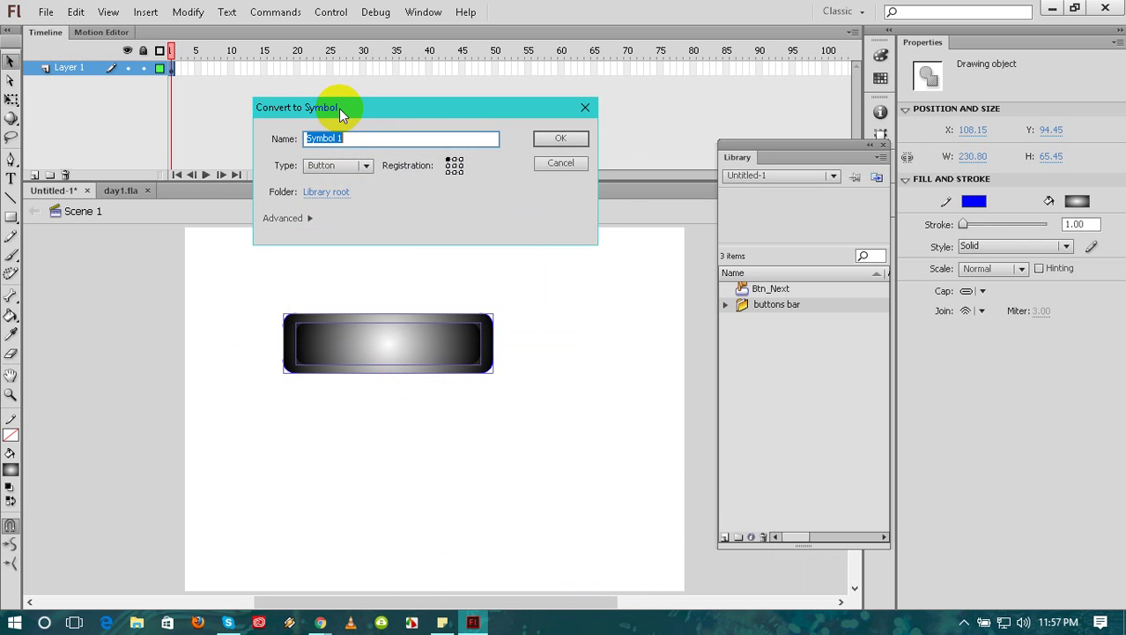
pyautogui.click(362, 173)
pyautogui.click(358, 181)
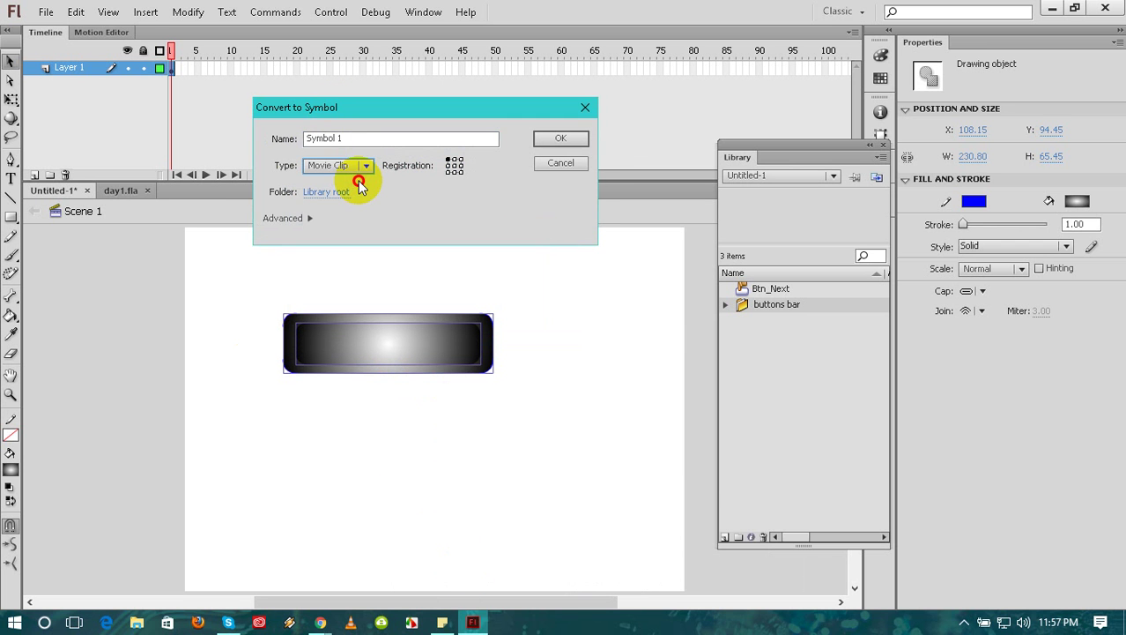
pyautogui.click(363, 168)
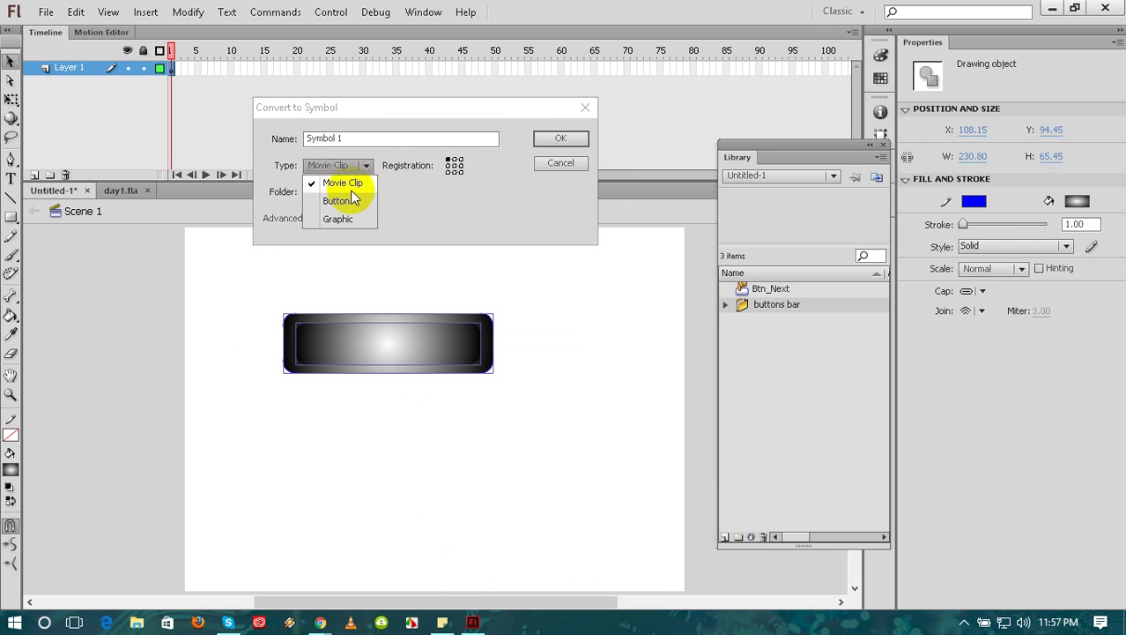
pyautogui.click(355, 201)
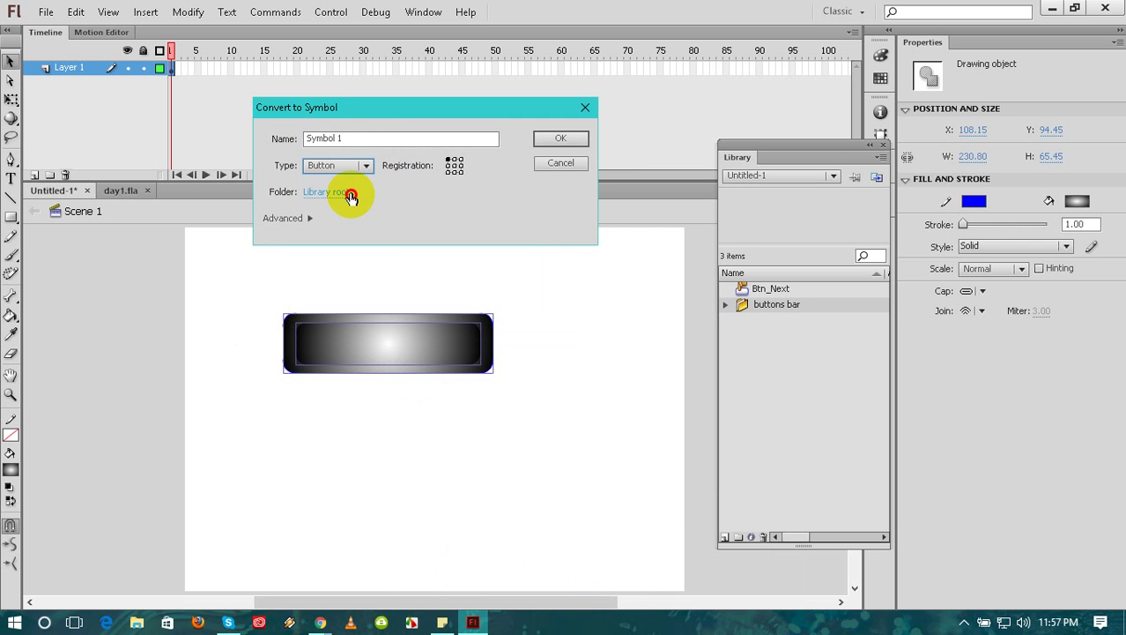
# Name the new symbol Btn-tree and create it
pyautogui.moveTo(372, 138); pyautogui.dragTo(277, 135)
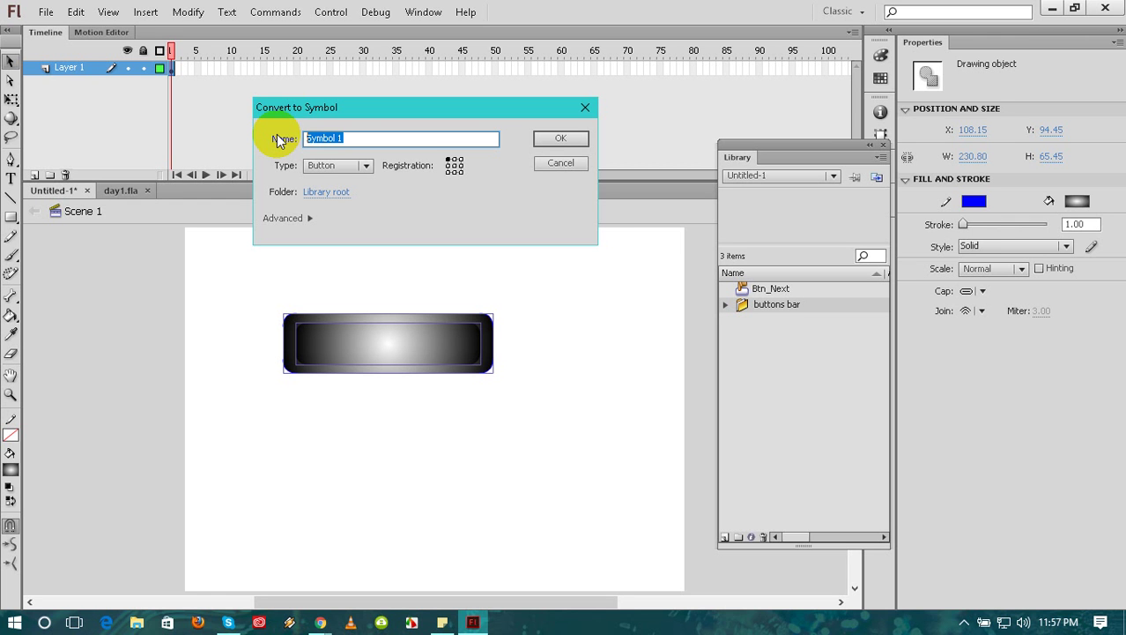
pyautogui.write('bT')
pyautogui.press('BackSpace')
pyautogui.write('Btn')
pyautogui.press('BackSpace')
pyautogui.press('BackSpace')
pyautogui.press('BackSpace')
pyautogui.press('BackSpace')
pyautogui.write('Btn-')
pyautogui.write('tree')
pyautogui.click(568, 139)
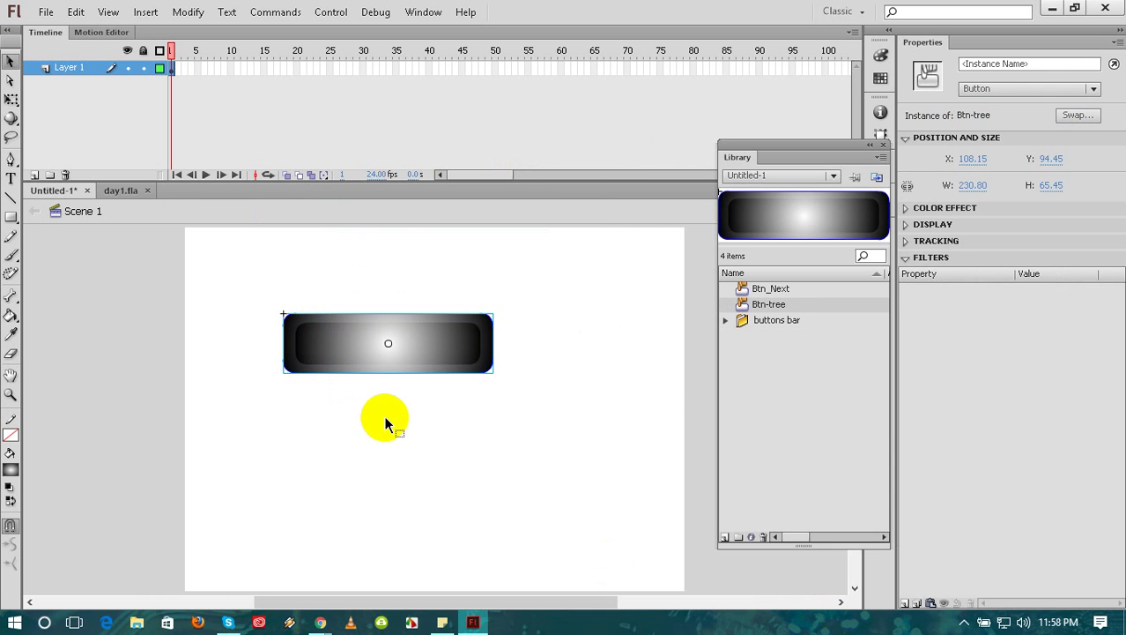
# Move the Btn-tree button about 24 px to the left on the stage, to X 84.50
pyautogui.moveTo(340, 351); pyautogui.dragTo(316, 352)
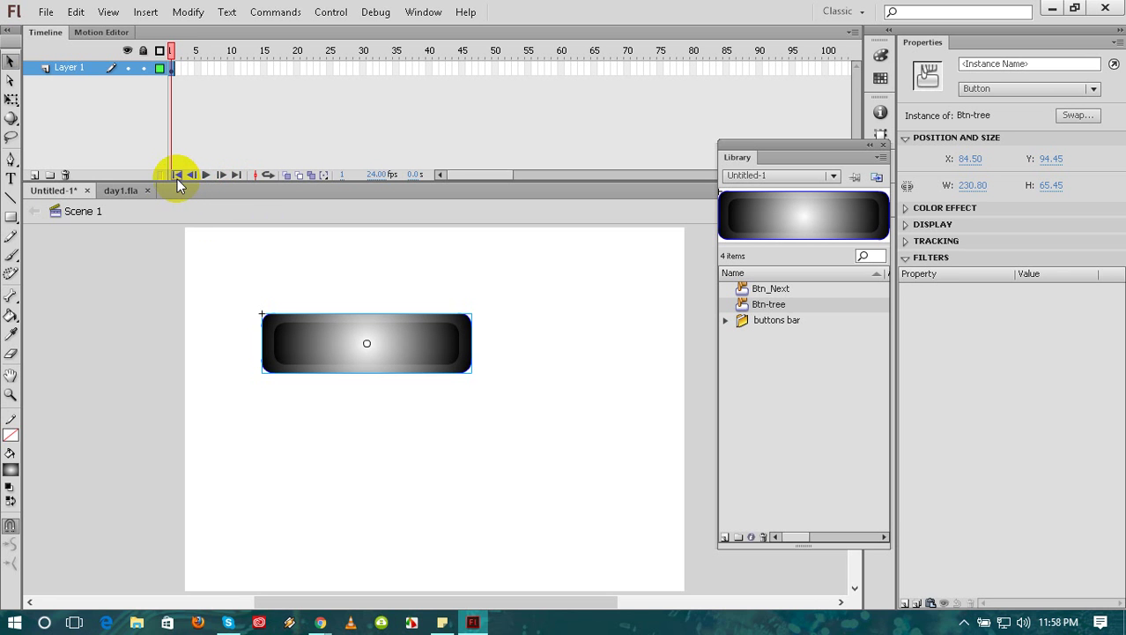
pyautogui.click(203, 175)
pyautogui.click(282, 370)
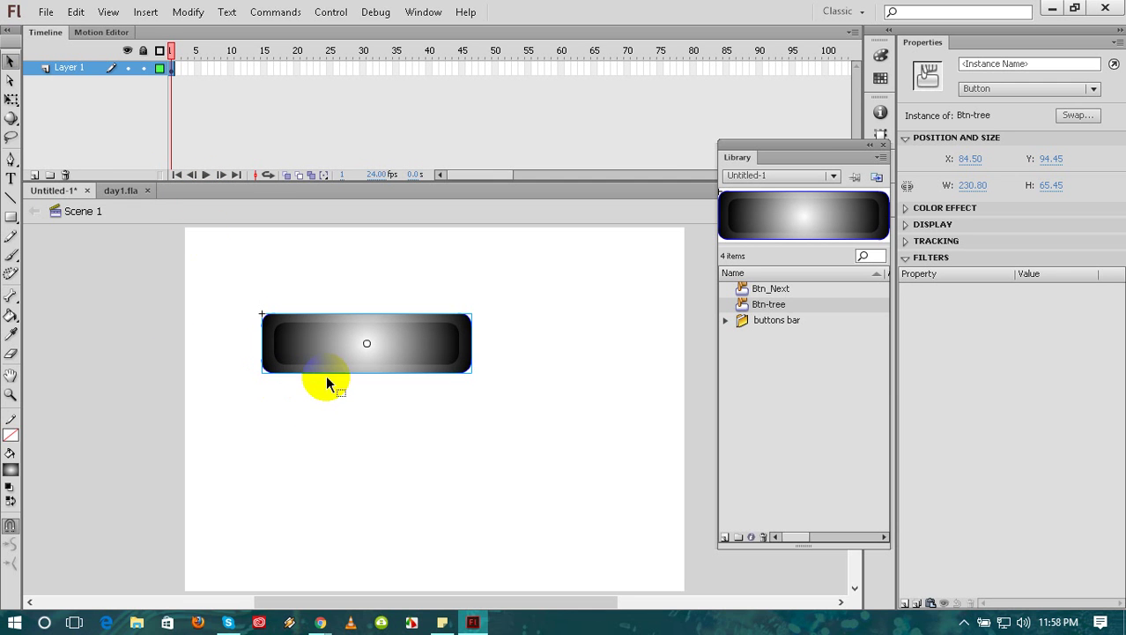
pyautogui.click(323, 368)
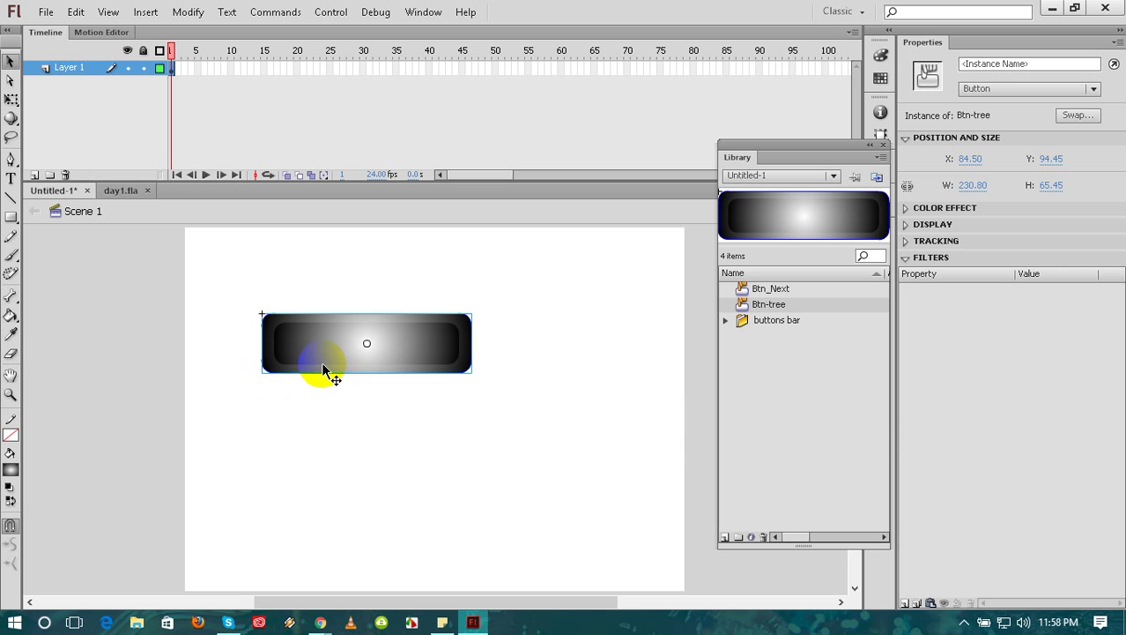
pyautogui.click(452, 351)
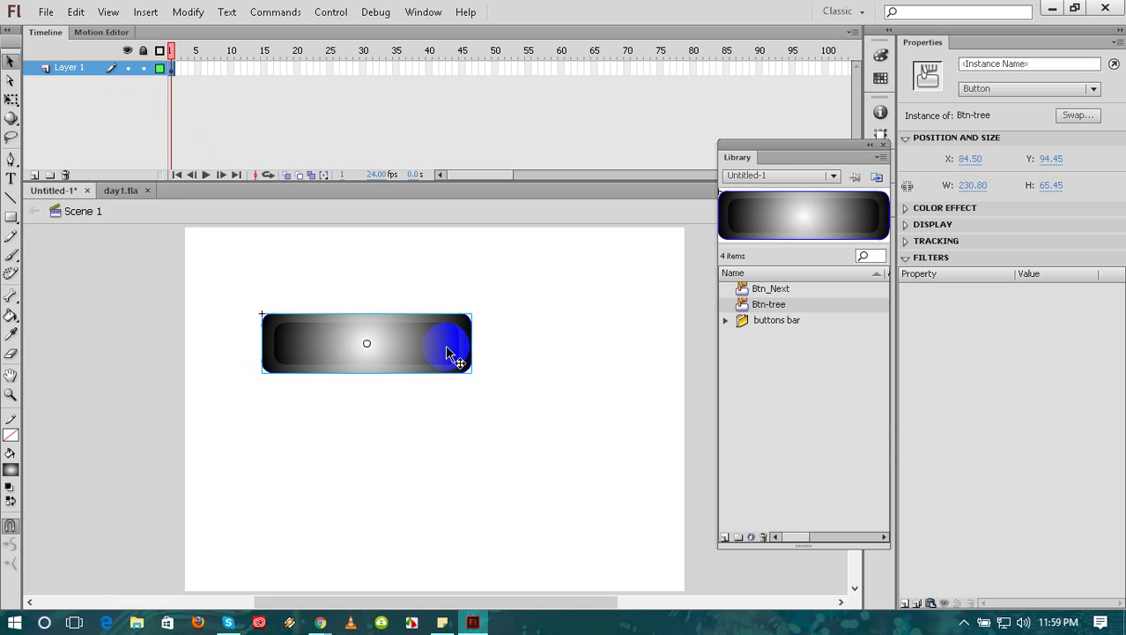
# Close the Library, reopen it, and reposition it clear of the button on the stage
pyautogui.moveTo(784, 148); pyautogui.dragTo(711, 133)
pyautogui.click(281, 330)
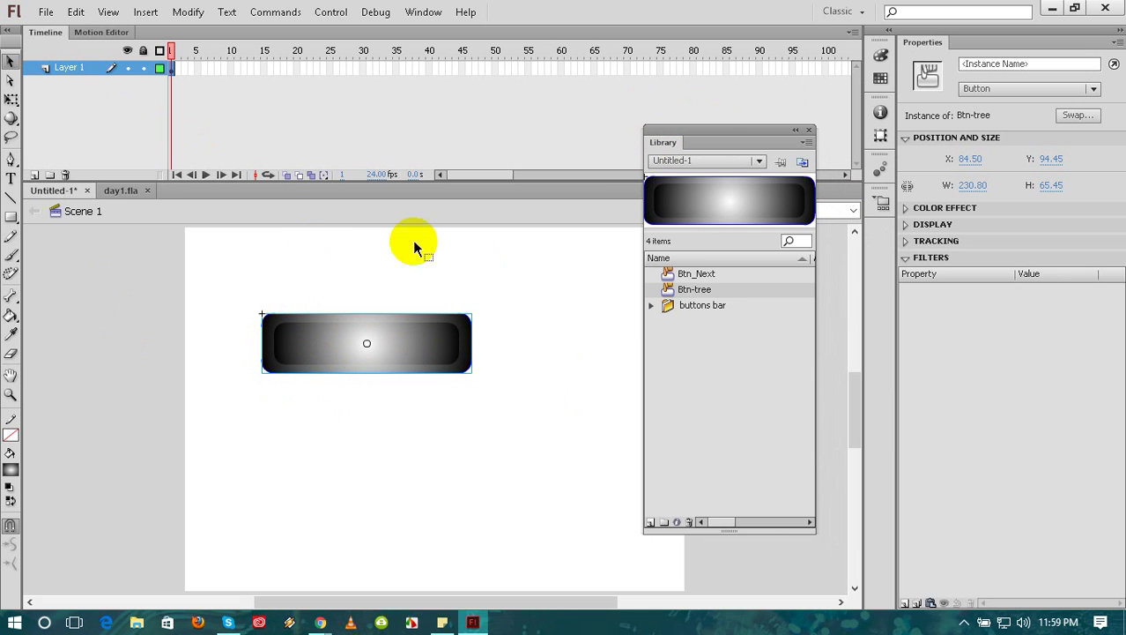
pyautogui.click(665, 181)
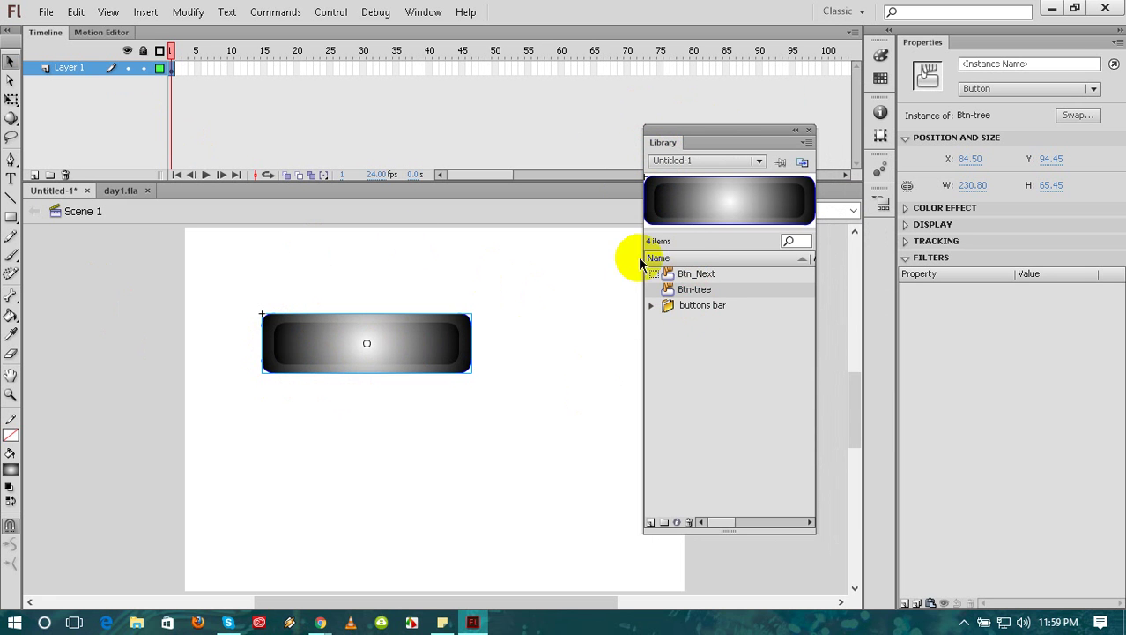
pyautogui.click(810, 129)
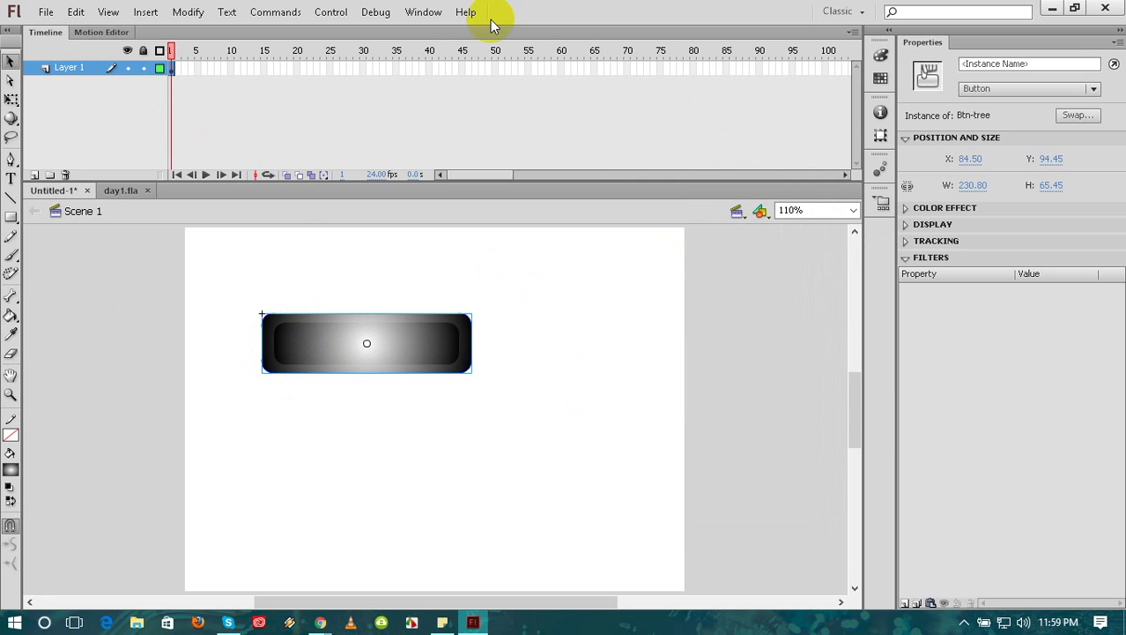
pyautogui.click(431, 12)
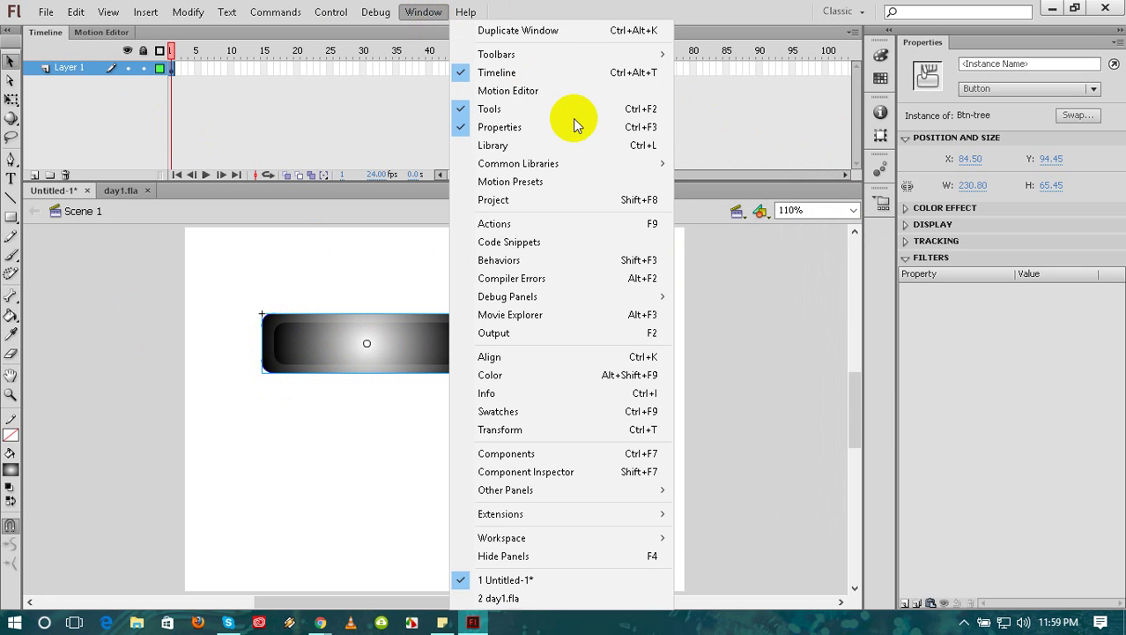
pyautogui.click(563, 152)
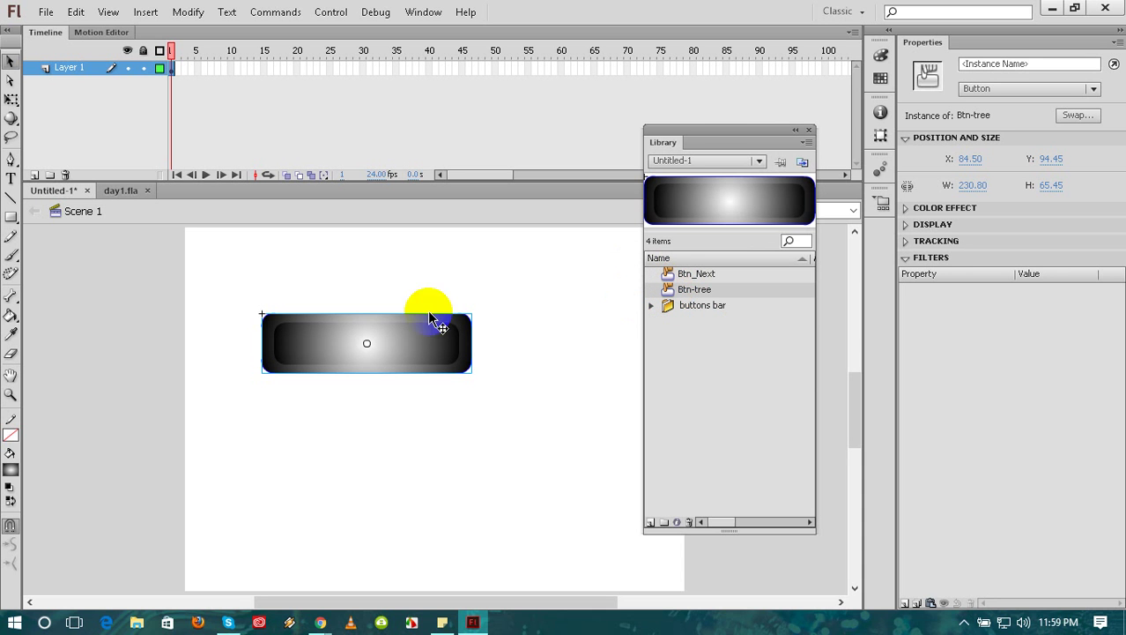
pyautogui.moveTo(729, 129); pyautogui.dragTo(778, 97)
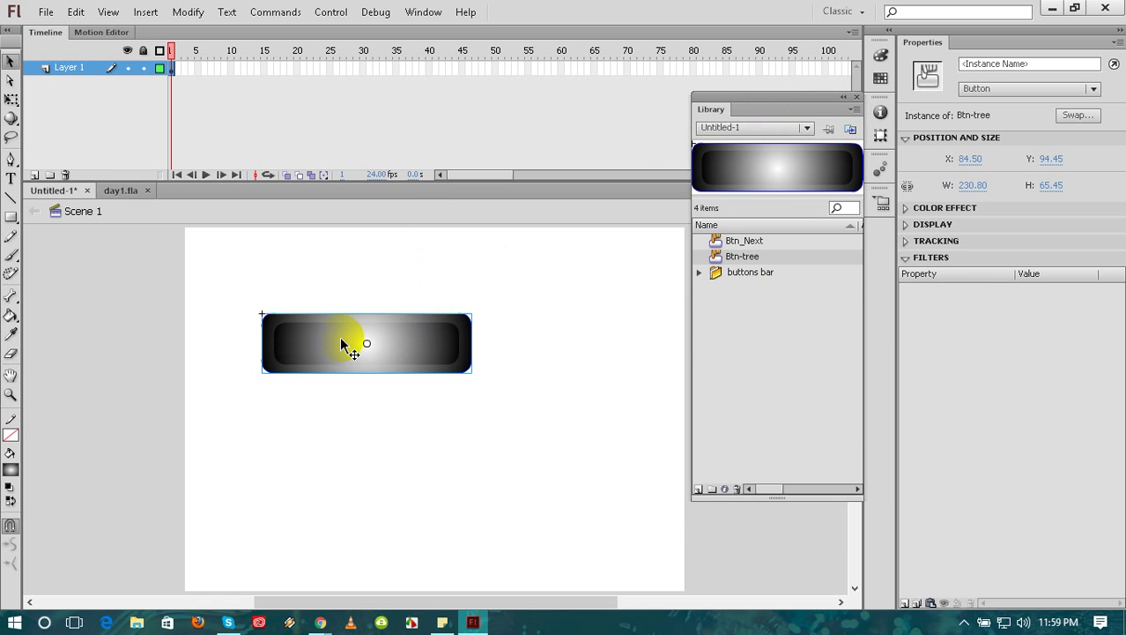
# Open the Btn-tree button for editing and look over its Over, Down and Hit frames
pyautogui.doubleClick(341, 340)
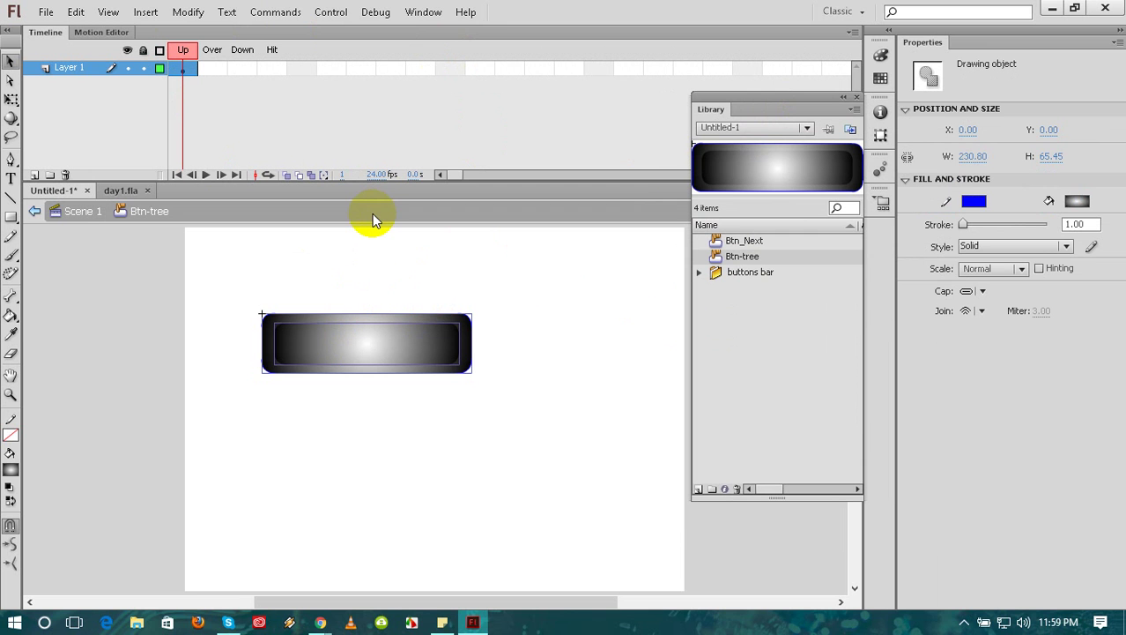
pyautogui.click(216, 71)
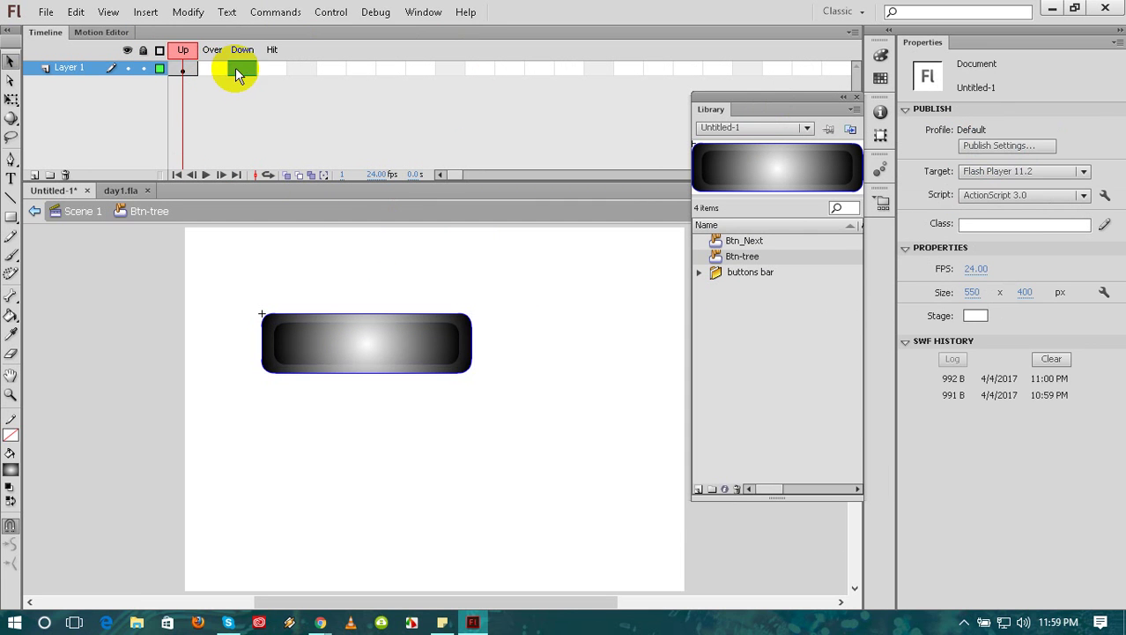
pyautogui.click(269, 68)
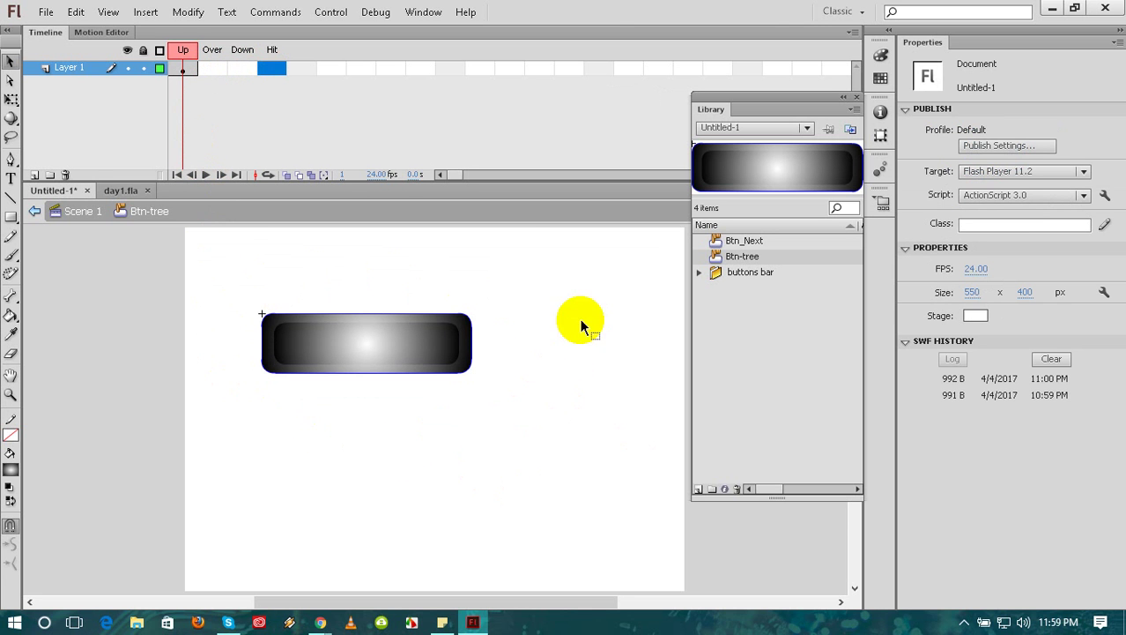
pyautogui.click(215, 69)
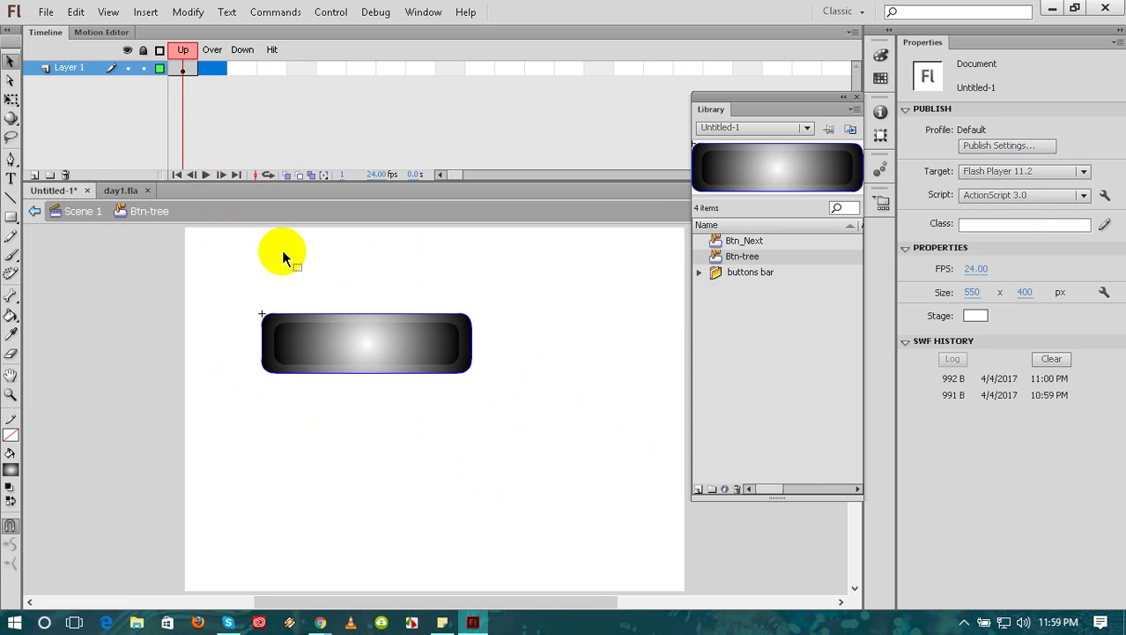
pyautogui.click(242, 70)
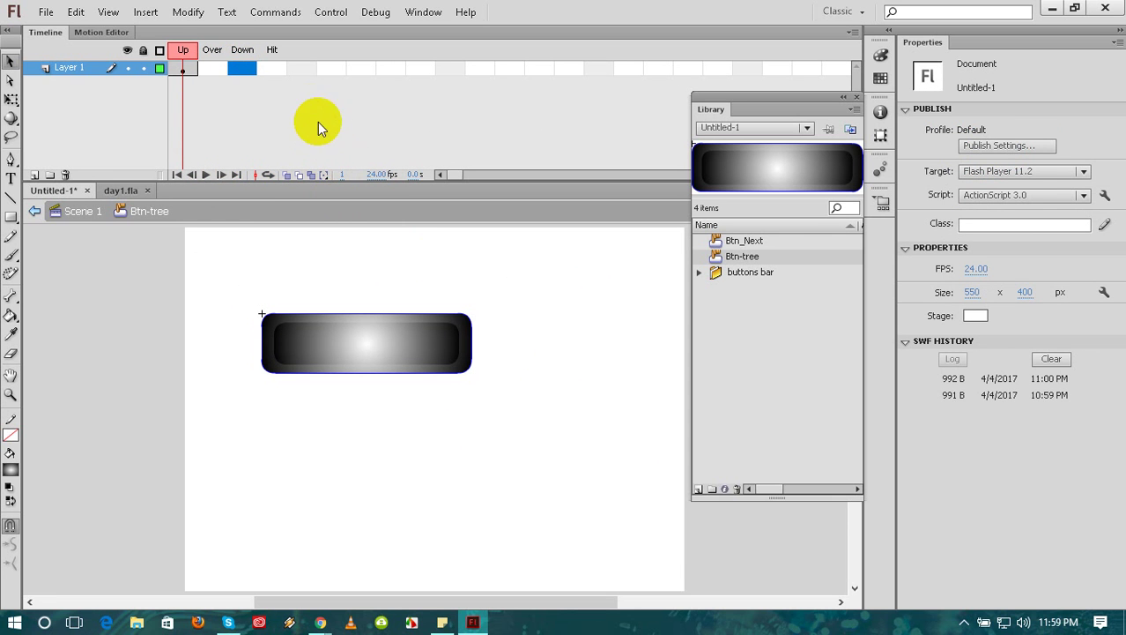
pyautogui.click(279, 71)
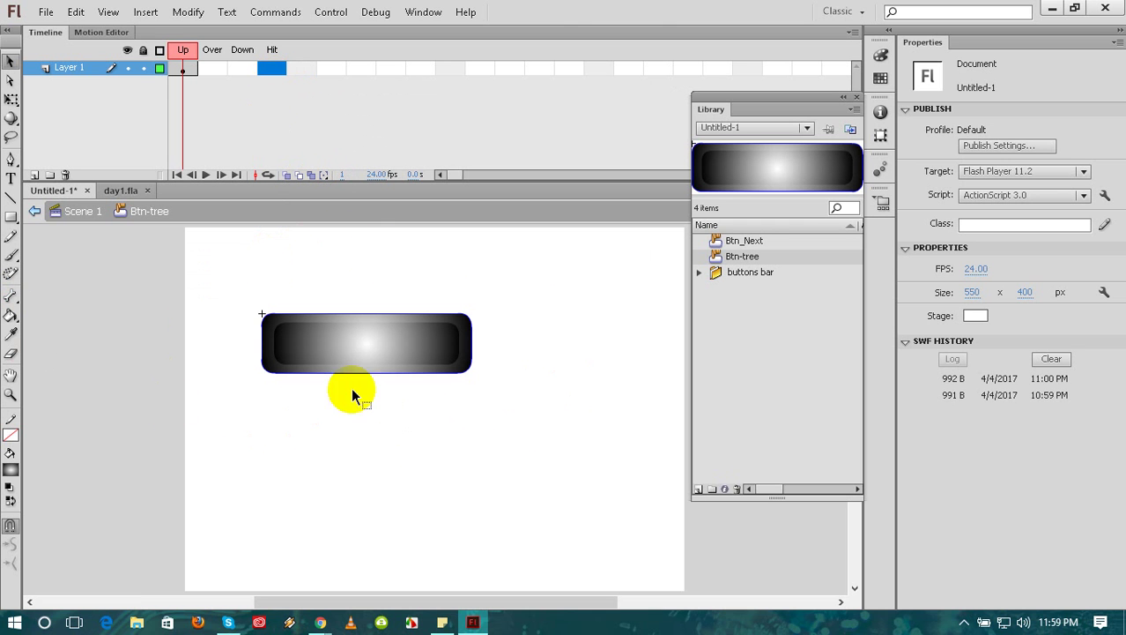
pyautogui.click(274, 353)
pyautogui.click(460, 353)
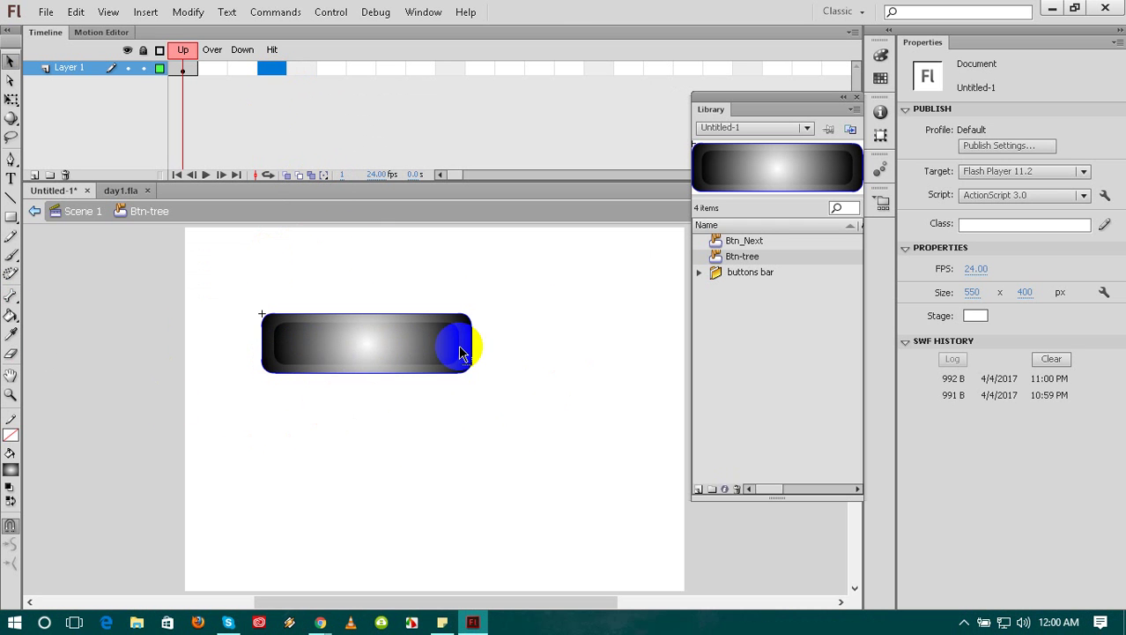
pyautogui.click(429, 345)
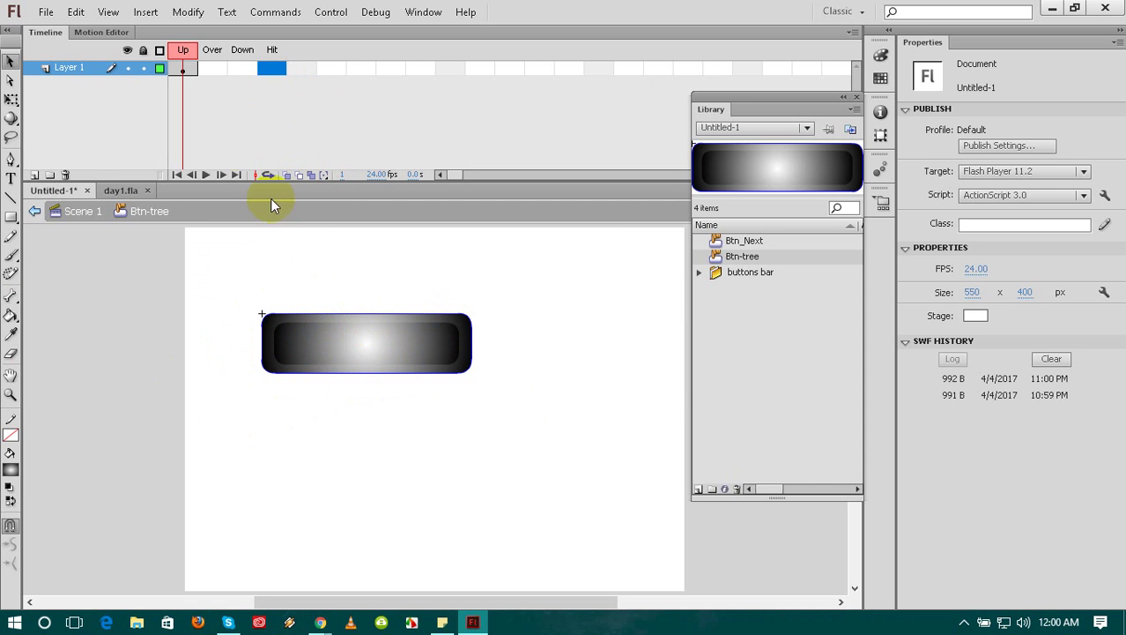
# Insert keyframes in the Over, Down and Hit frames of the Btn-tree button
pyautogui.click(220, 70)
pyautogui.click(218, 70)
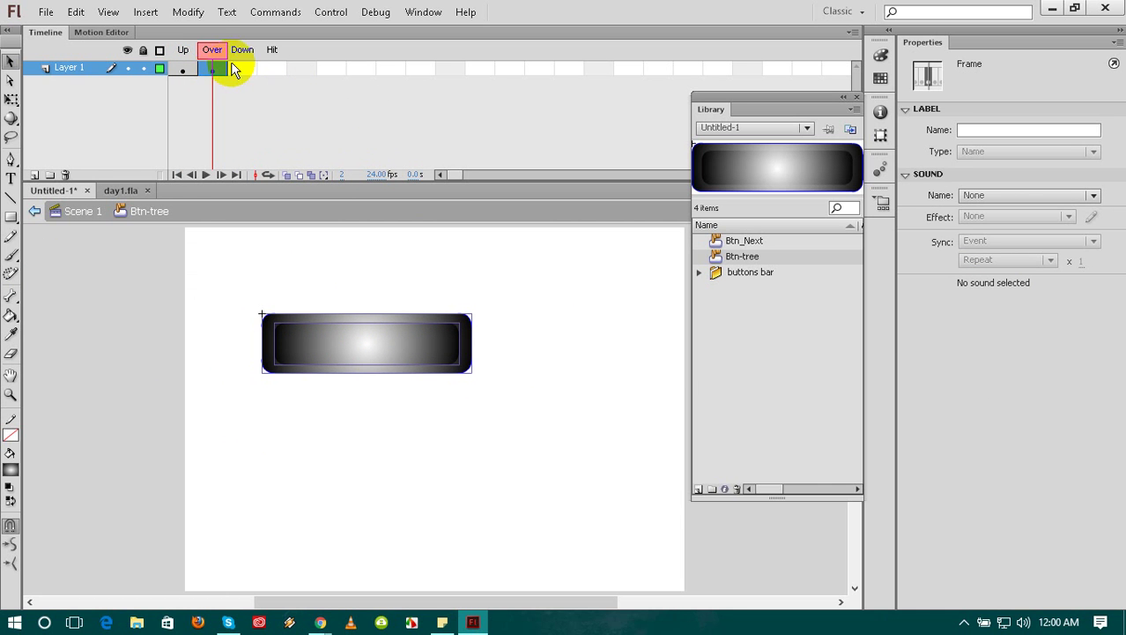
pyautogui.rightClick(239, 70)
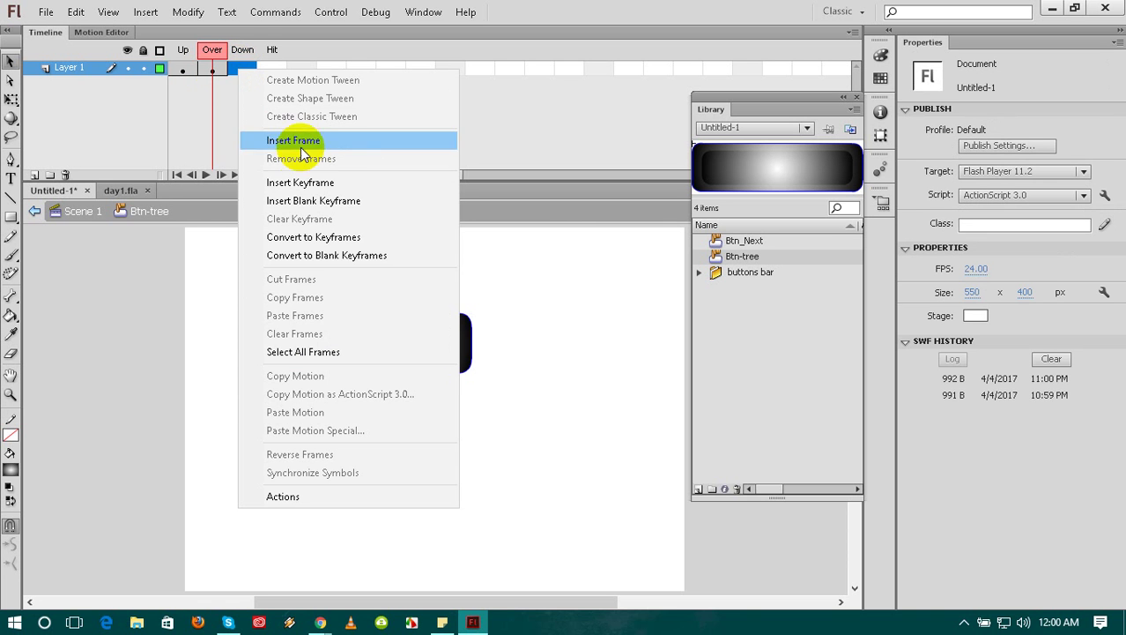
pyautogui.click(299, 182)
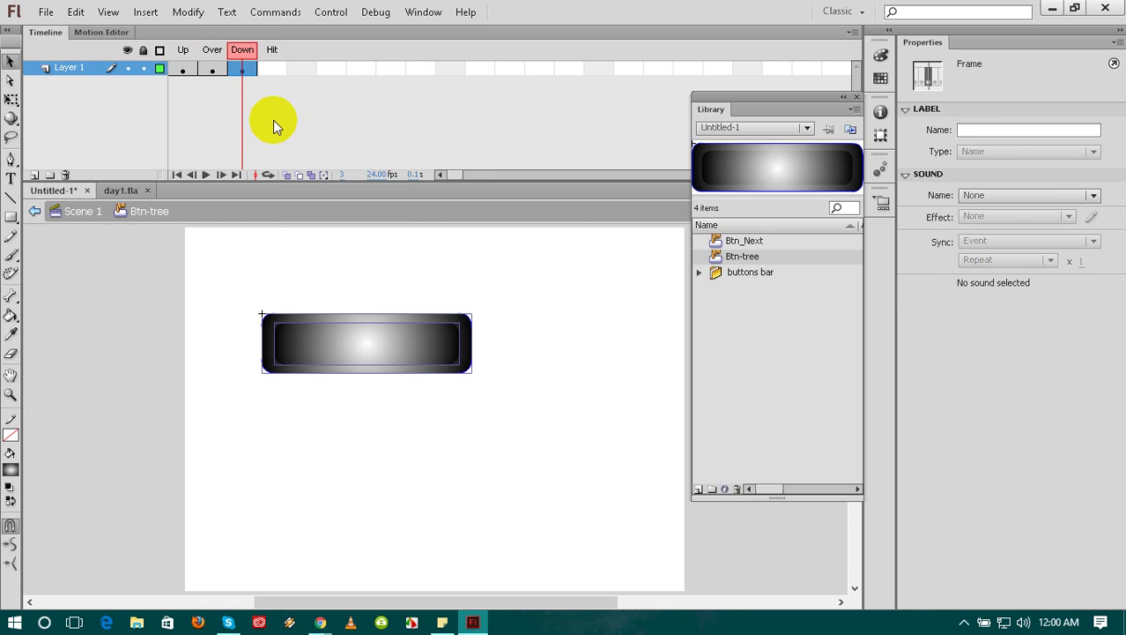
pyautogui.rightClick(266, 71)
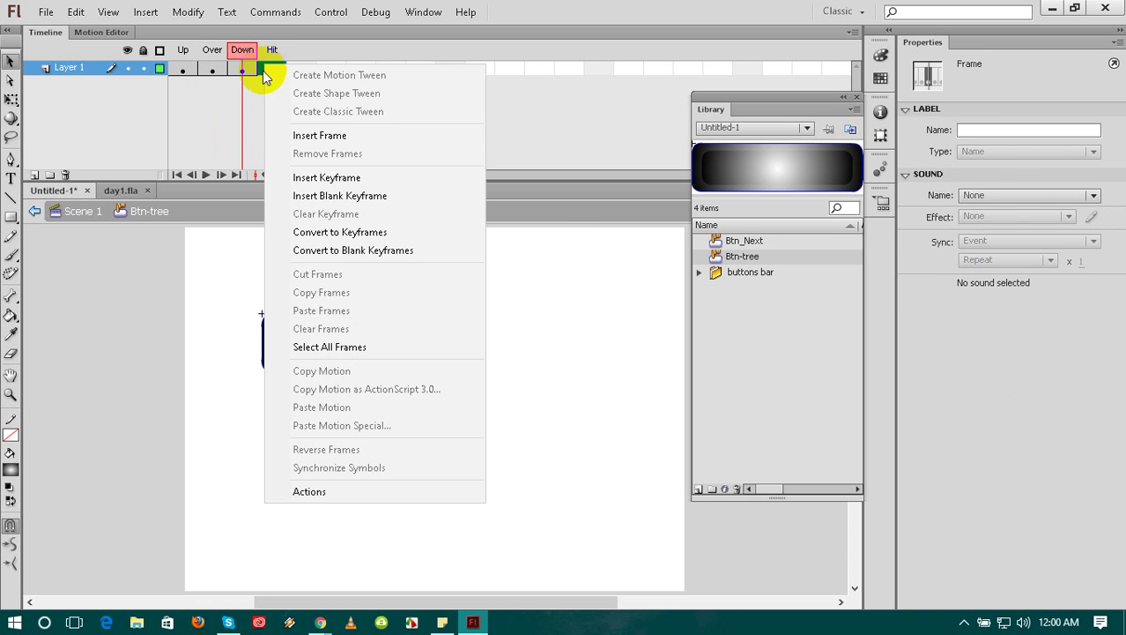
pyautogui.click(331, 177)
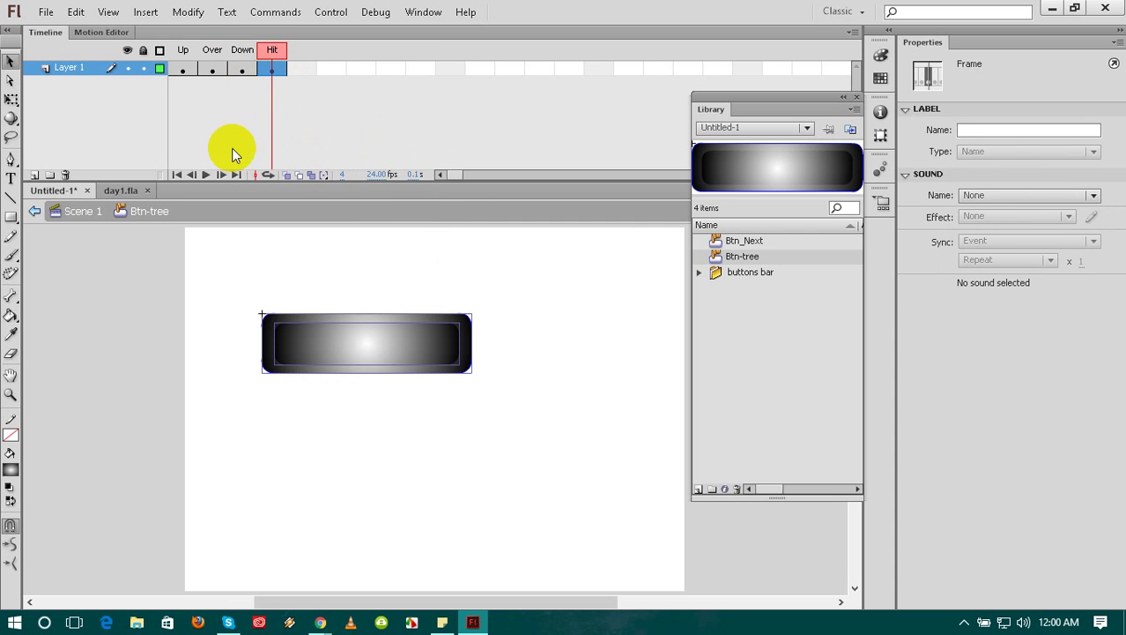
# Try covering the button in the Hit frame with a rounded rectangle about 246 by 71 px, and undo it
pyautogui.click(287, 310)
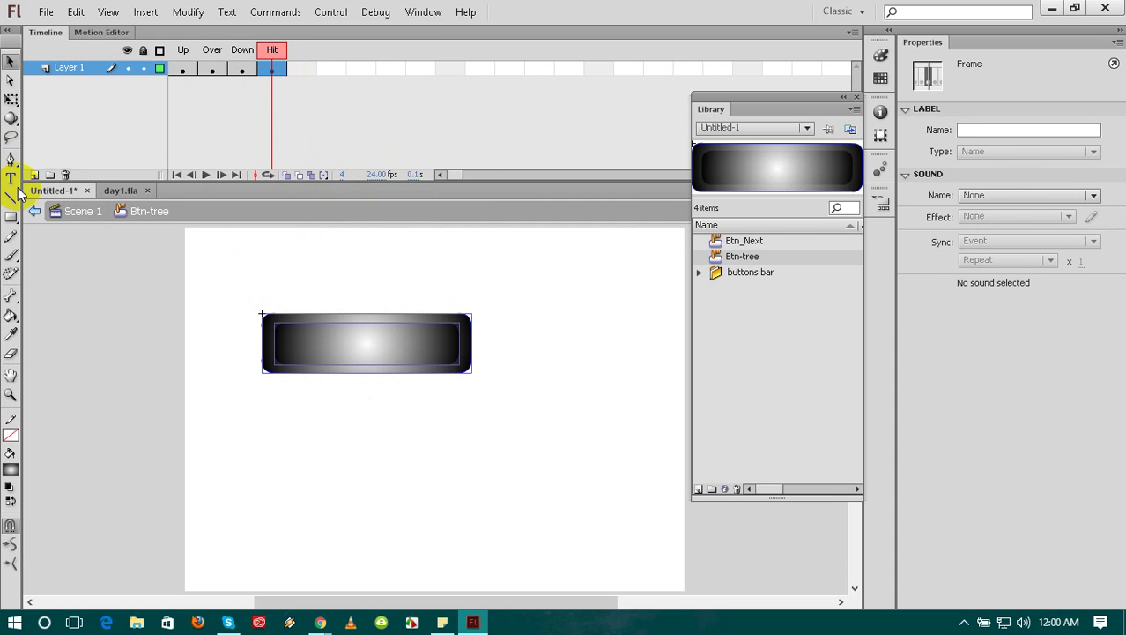
pyautogui.click(12, 217)
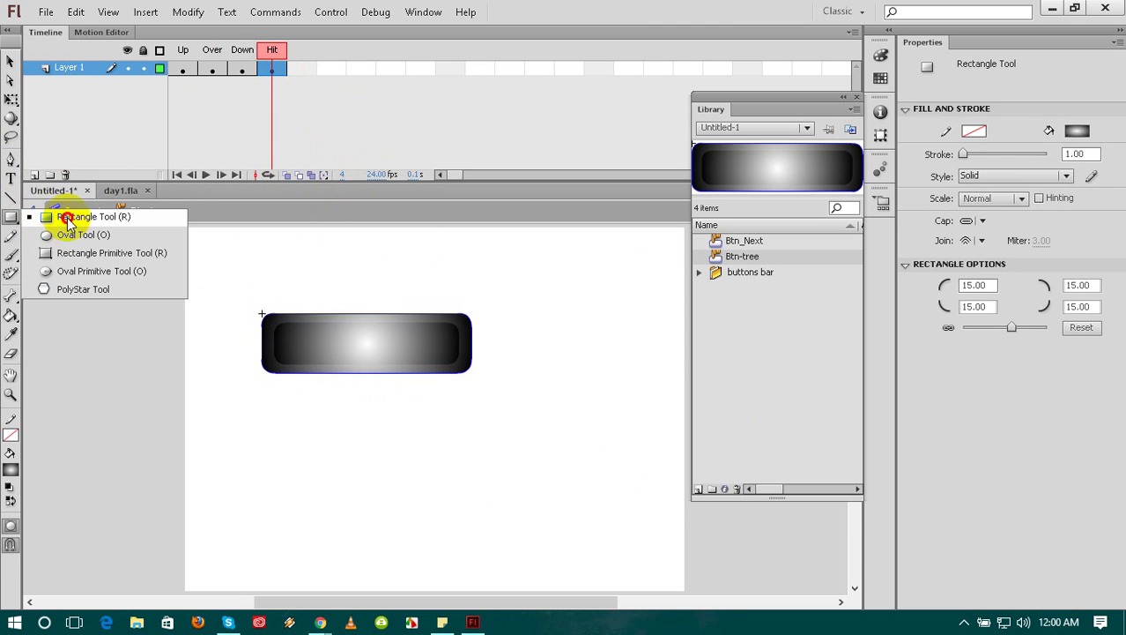
pyautogui.click(50, 219)
pyautogui.click(286, 328)
pyautogui.moveTo(257, 314)
pyautogui.mouseDown()
pyautogui.moveTo(501, 368)
pyautogui.moveTo(476, 384)
pyautogui.moveTo(473, 370)
pyautogui.moveTo(480, 377)
pyautogui.mouseUp()
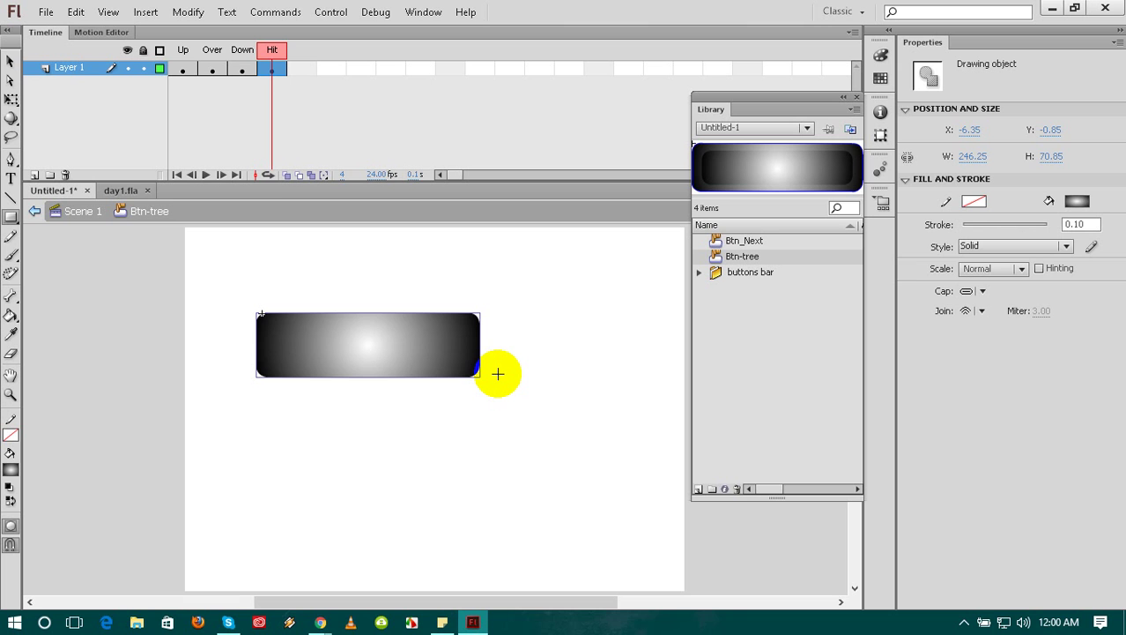
pyautogui.hotkey('ctrl', 'z')
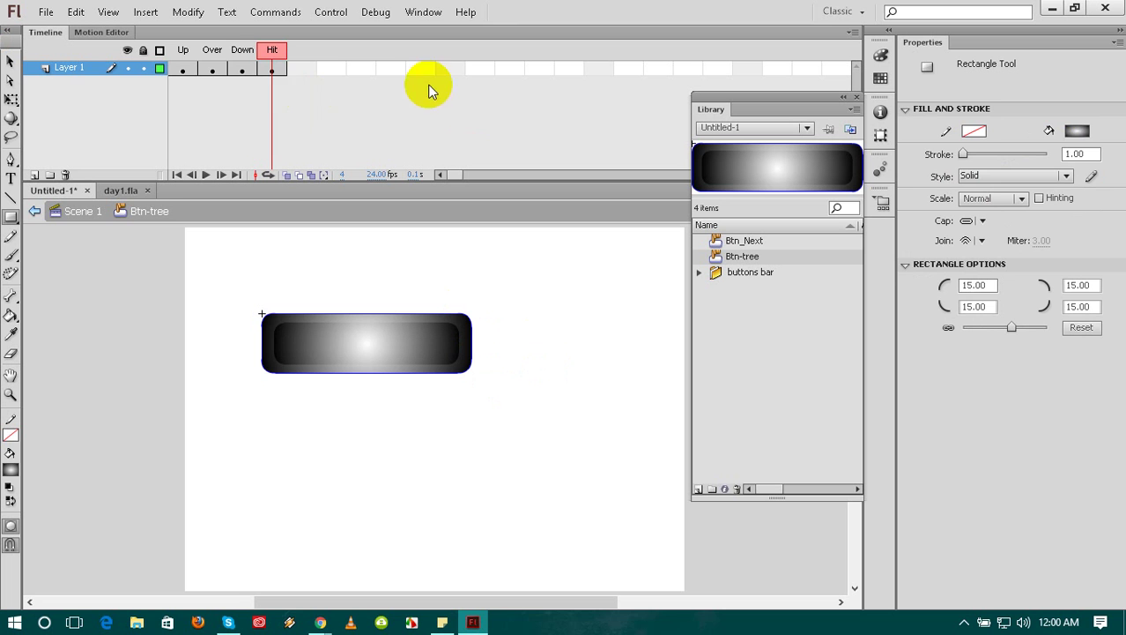
# In the Over frame, fill the inner rounded rectangle with the red-to-black radial gradient
pyautogui.click(214, 71)
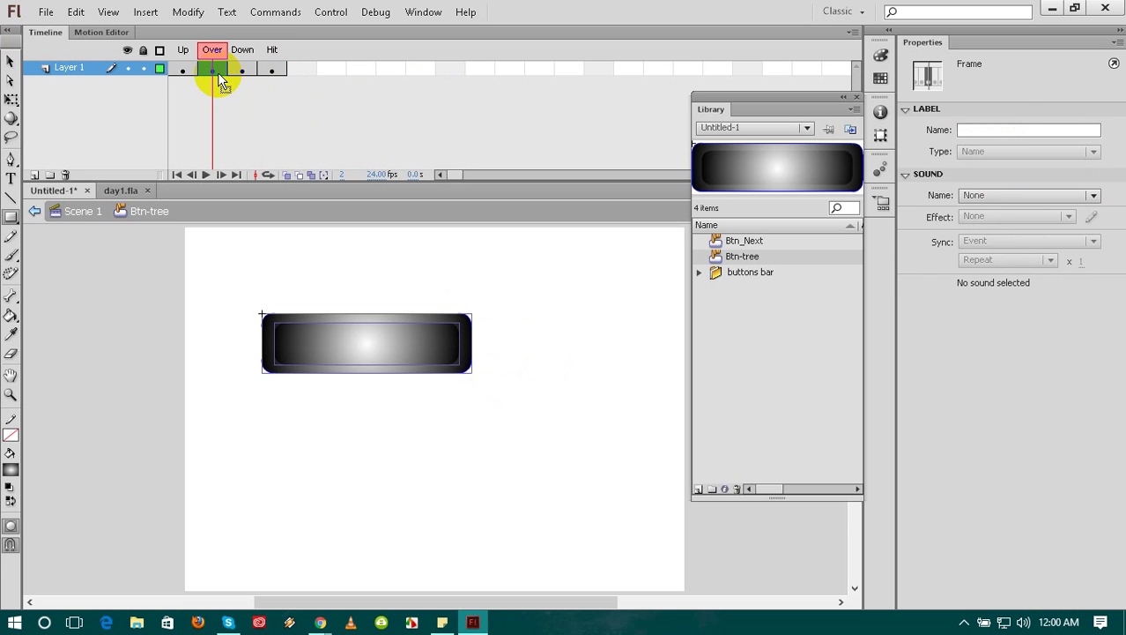
pyautogui.click(10, 66)
pyautogui.click(455, 263)
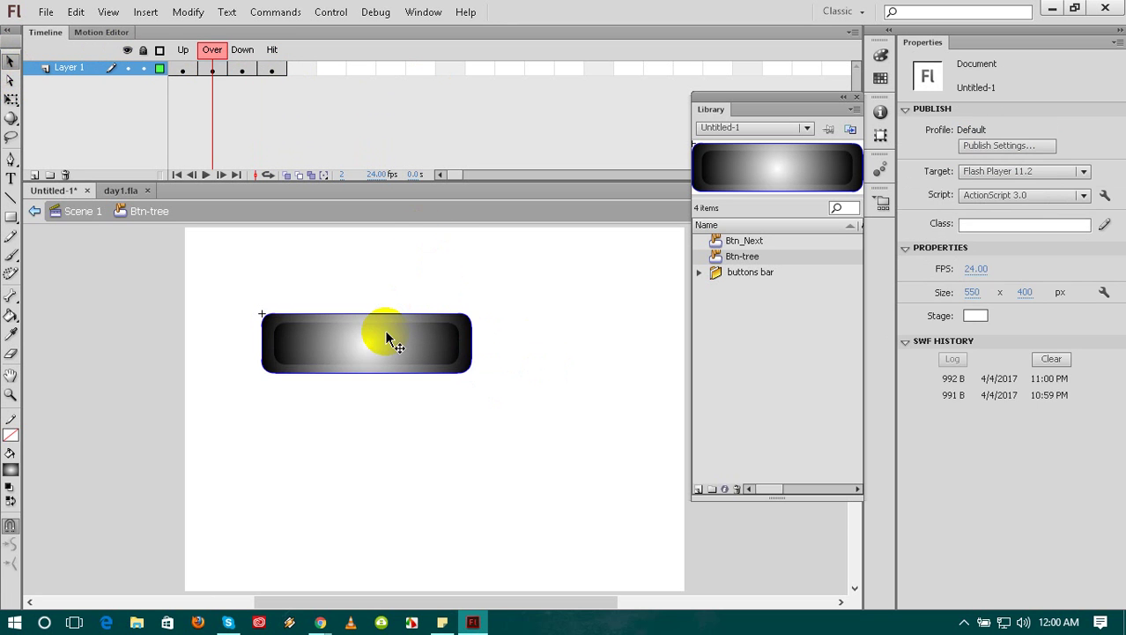
pyautogui.click(384, 329)
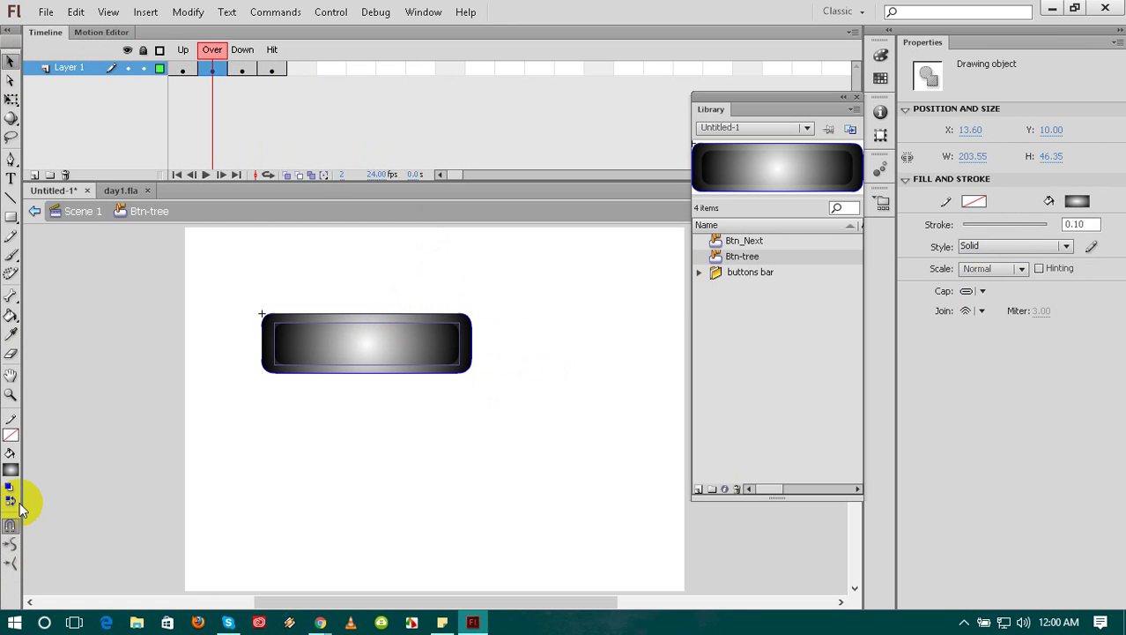
pyautogui.click(11, 471)
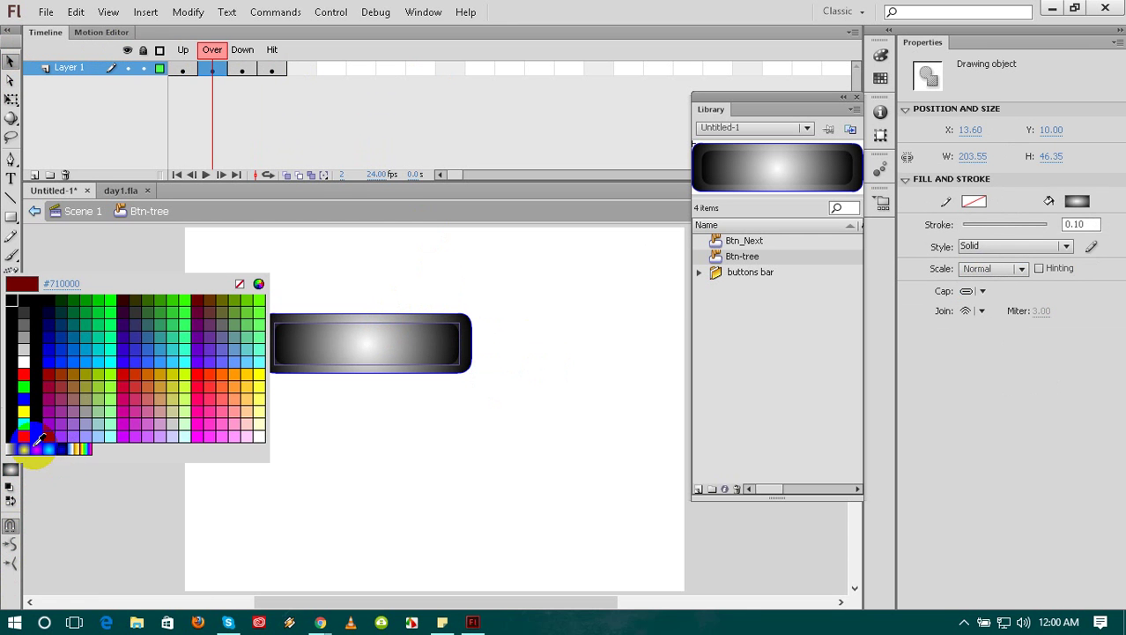
pyautogui.click(33, 446)
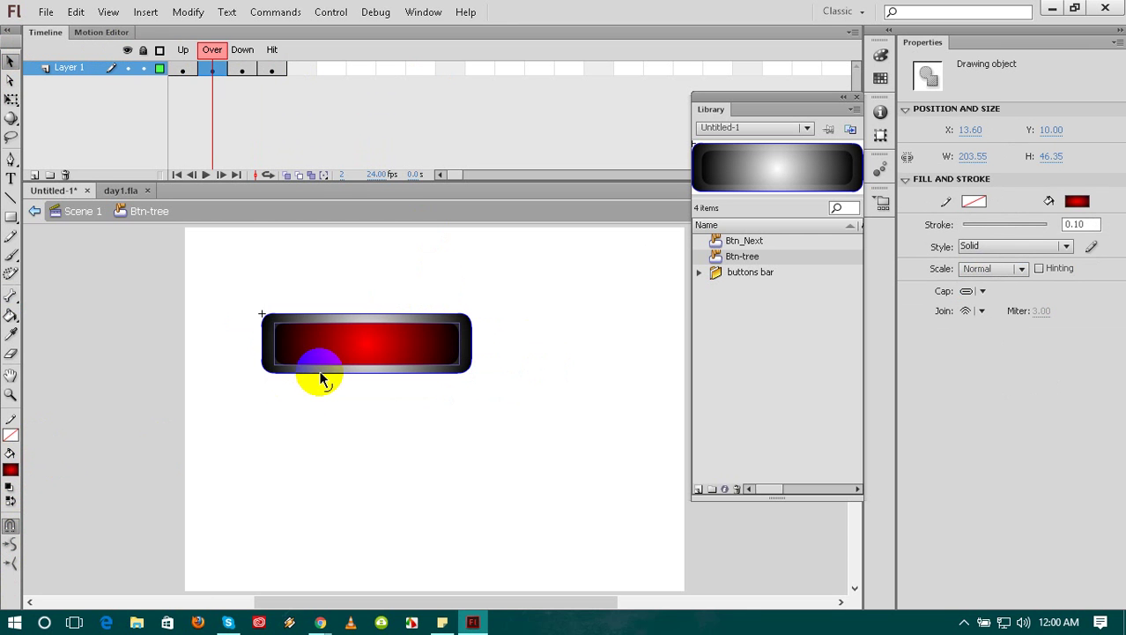
# Fill the outer rounded rectangle of the Over frame with the blue, white and gold linear gradient
pyautogui.click(322, 379)
pyautogui.click(11, 434)
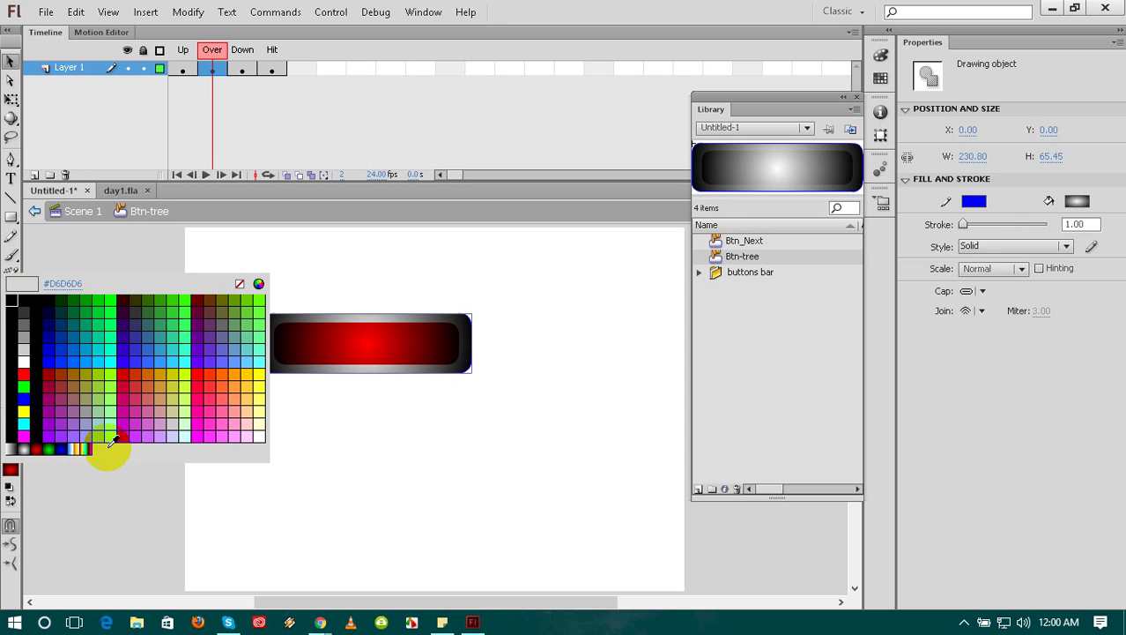
pyautogui.click(78, 450)
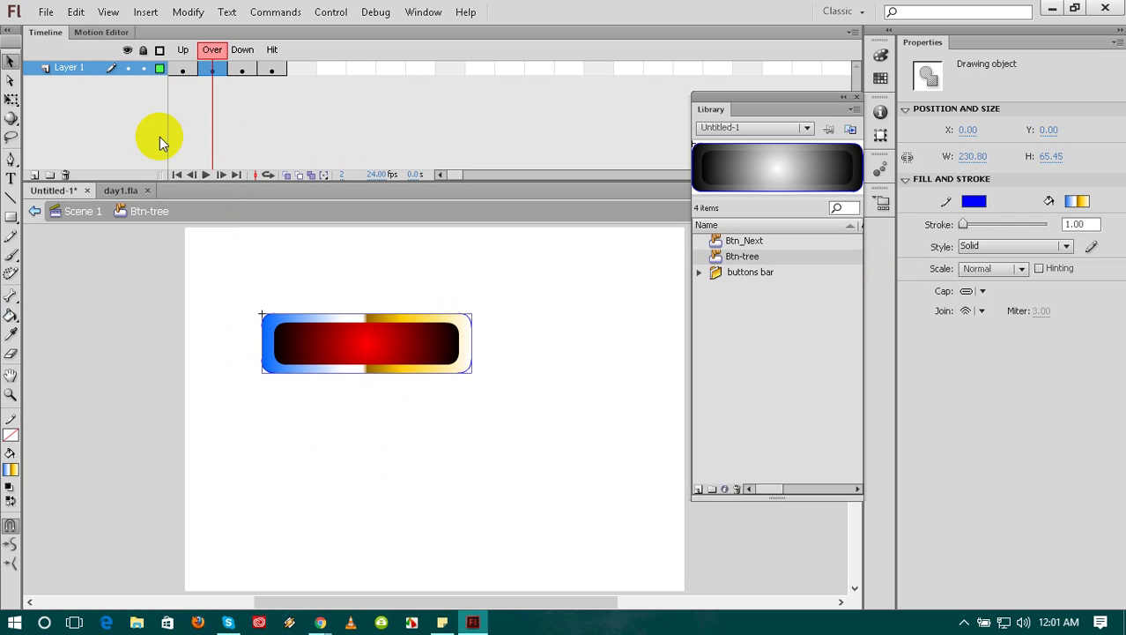
# In the Down frame, fill the inner rounded rectangle with the blue-to-black radial gradient
pyautogui.click(242, 71)
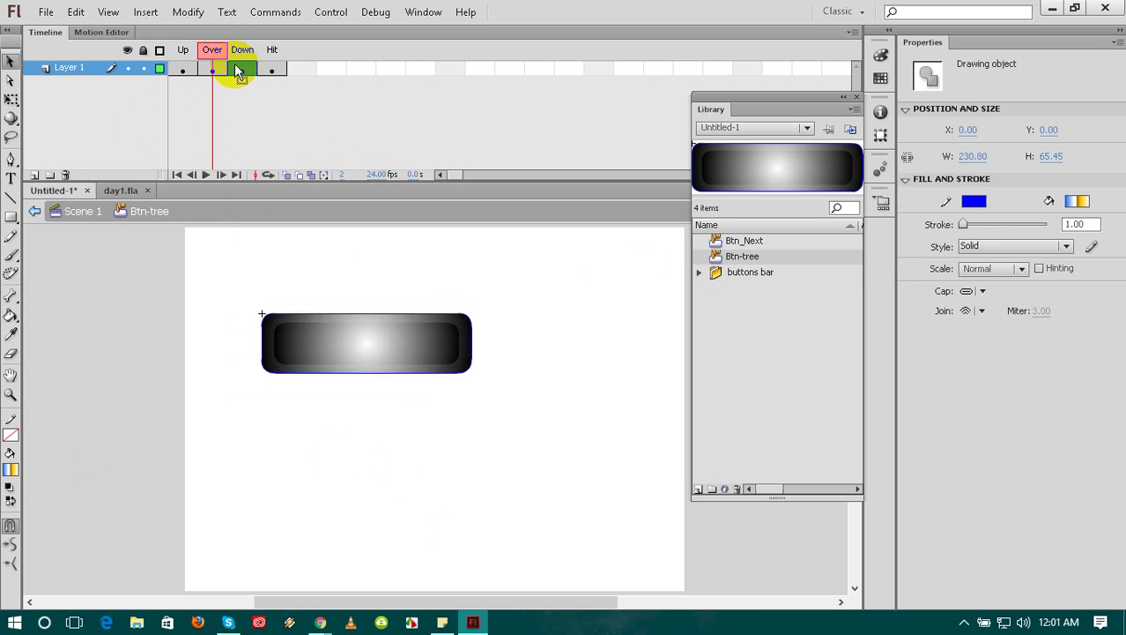
pyautogui.click(191, 392)
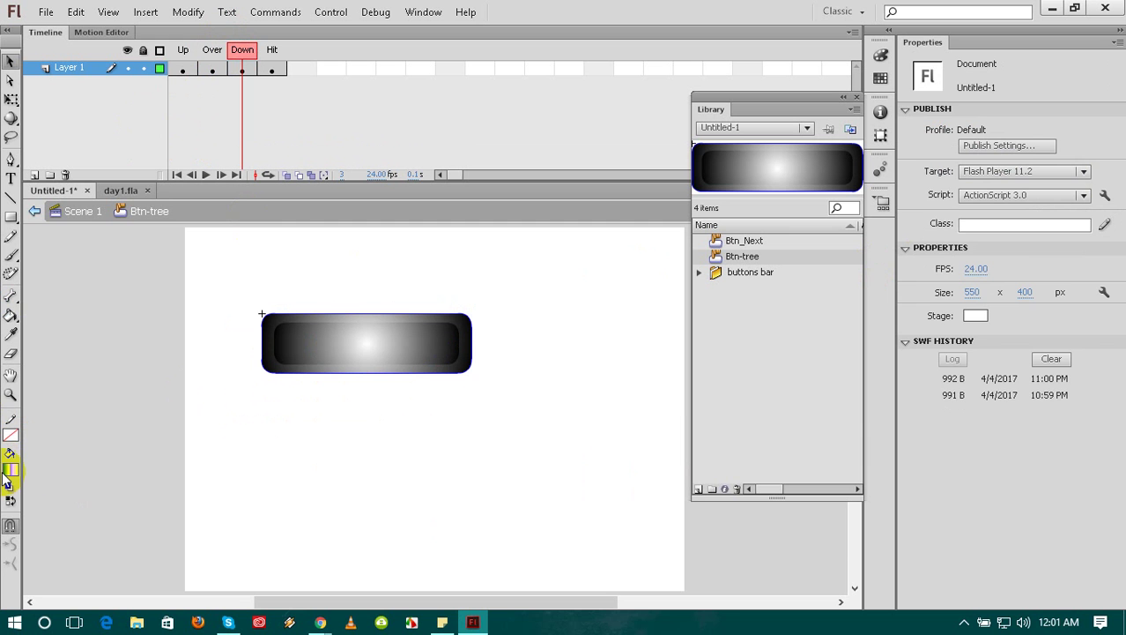
pyautogui.click(309, 368)
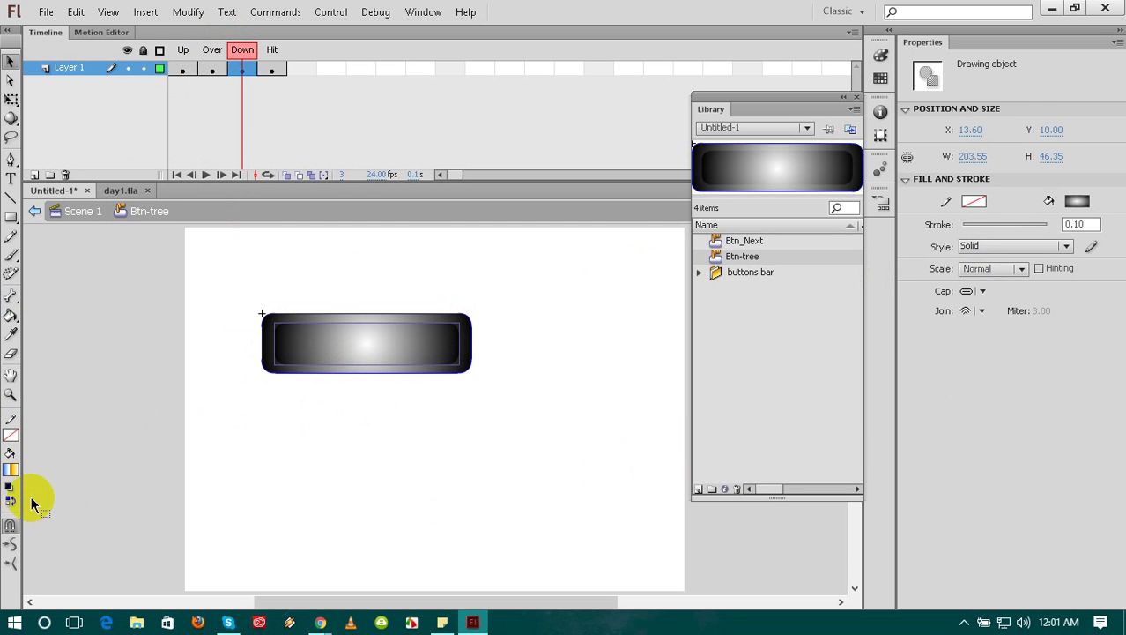
pyautogui.click(14, 470)
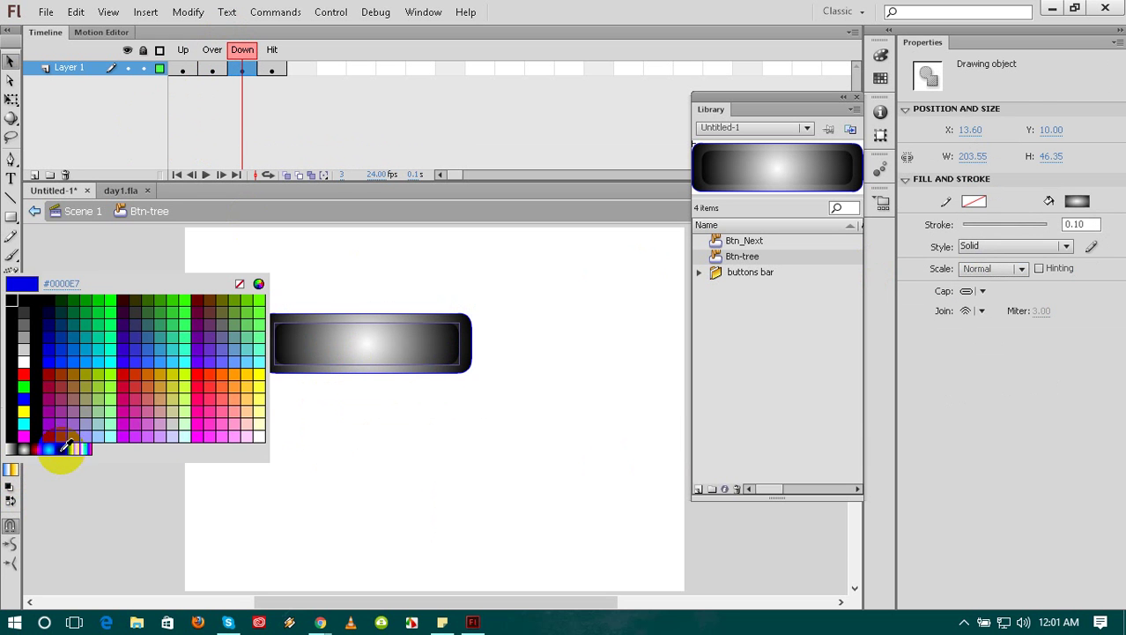
pyautogui.click(55, 451)
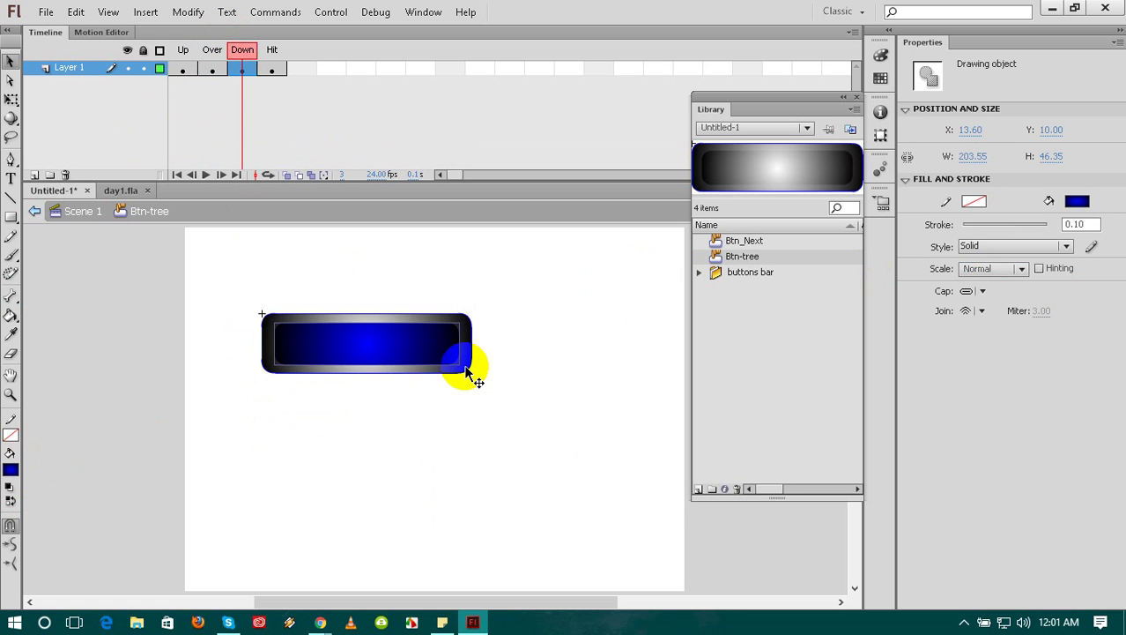
# Fill the outer rounded rectangle of the Down frame with the rainbow linear gradient
pyautogui.click(467, 368)
pyautogui.click(18, 469)
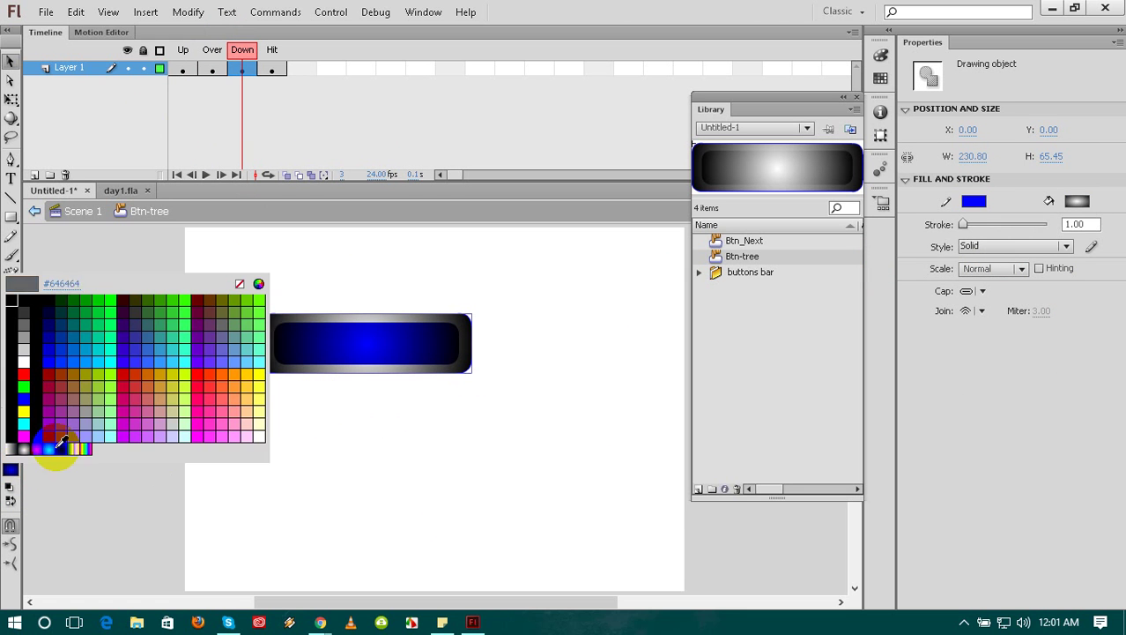
pyautogui.click(90, 449)
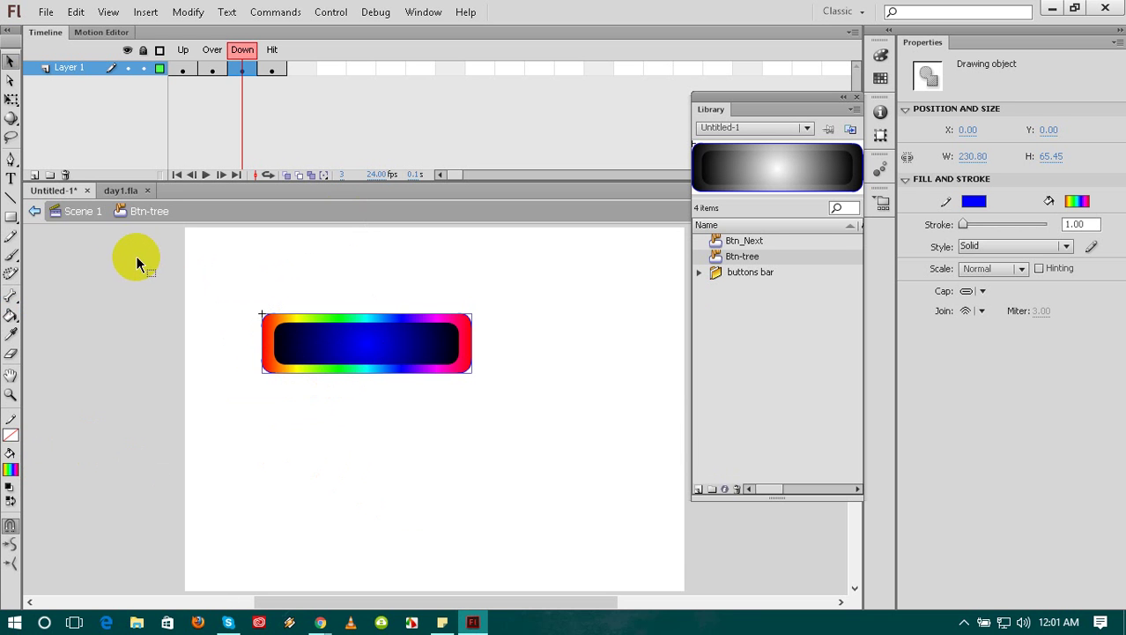
# Return to Scene 1, add a Bevel filter to the Btn-tree instance, and deselect it
pyautogui.click(89, 216)
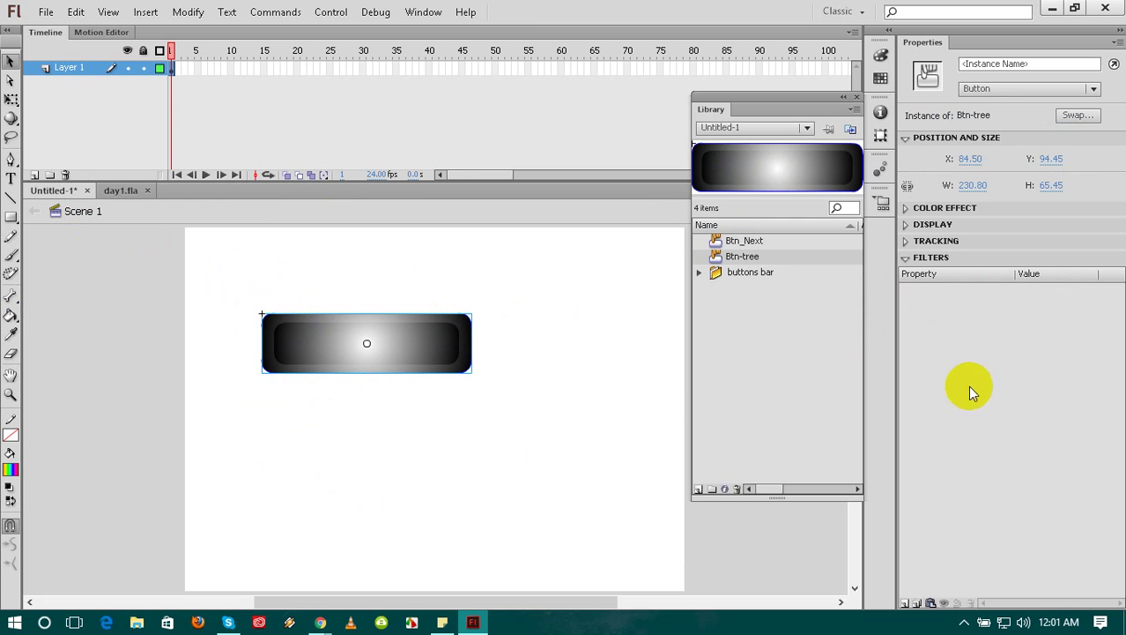
pyautogui.click(905, 604)
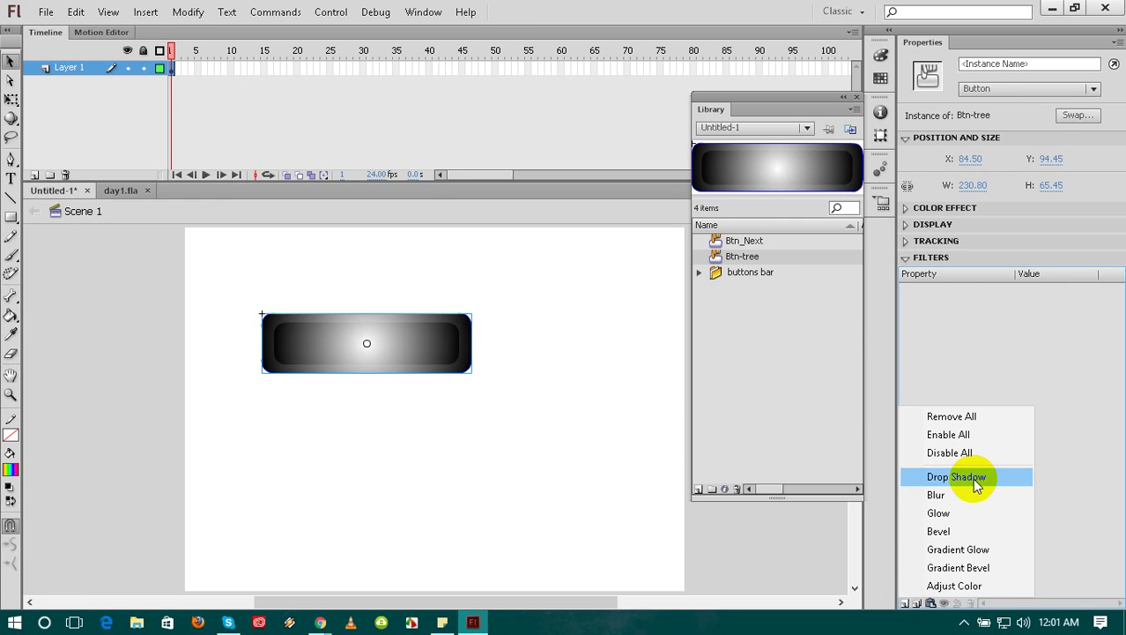
pyautogui.click(953, 530)
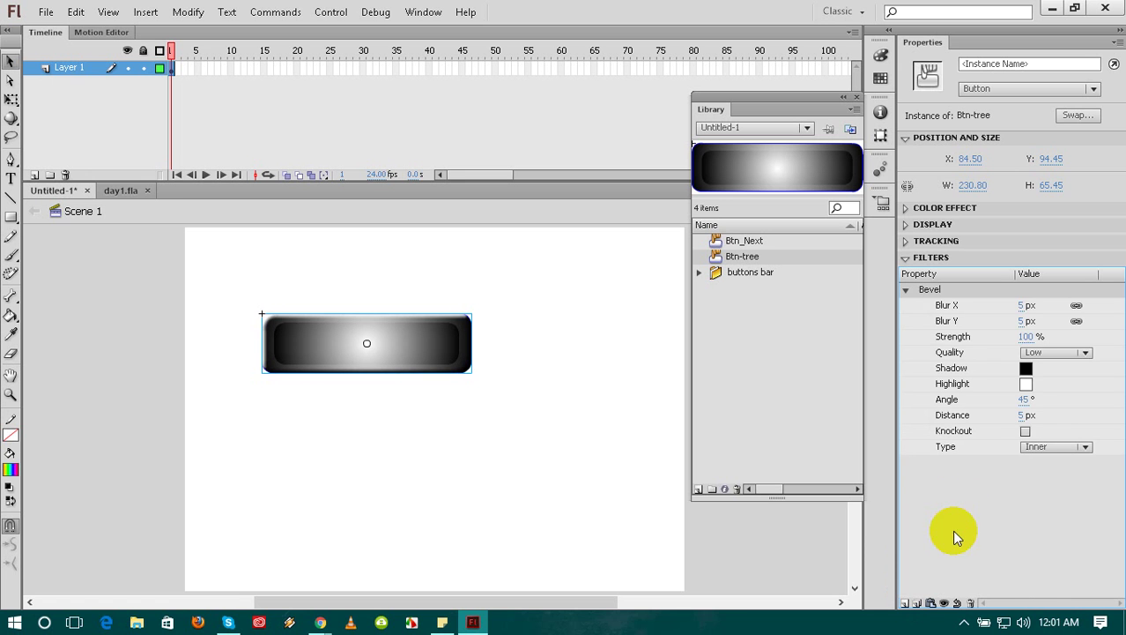
pyautogui.click(617, 362)
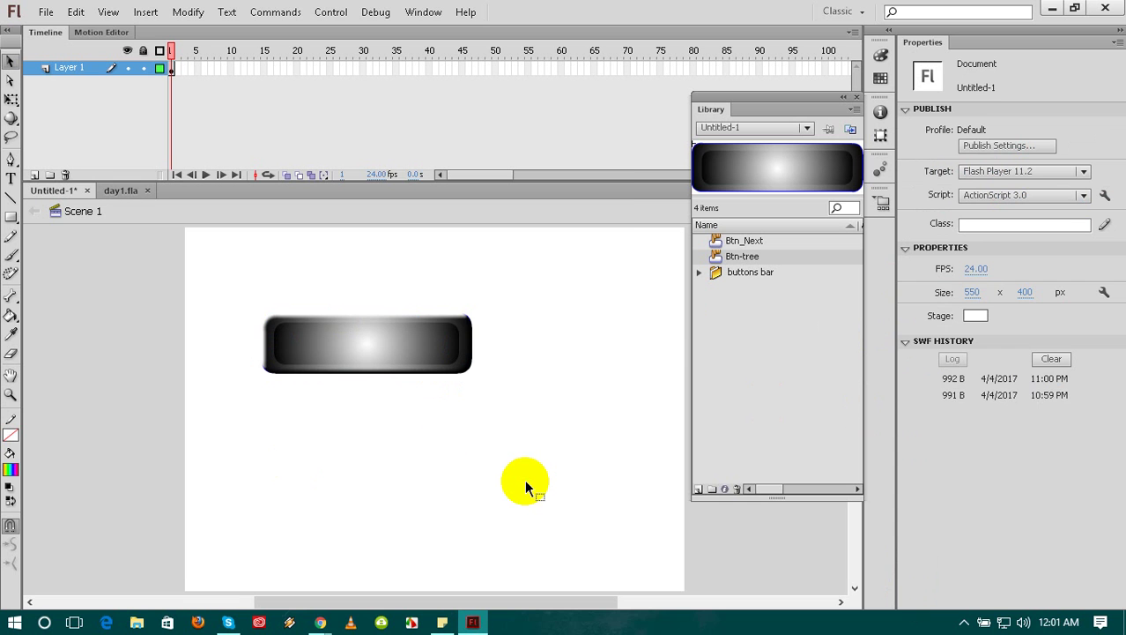
# Test the movie, check the Btn-tree button's Up, Over and Down states by pointing at it and pressing it, and close the preview
pyautogui.hotkey('ctrl', 'Return')
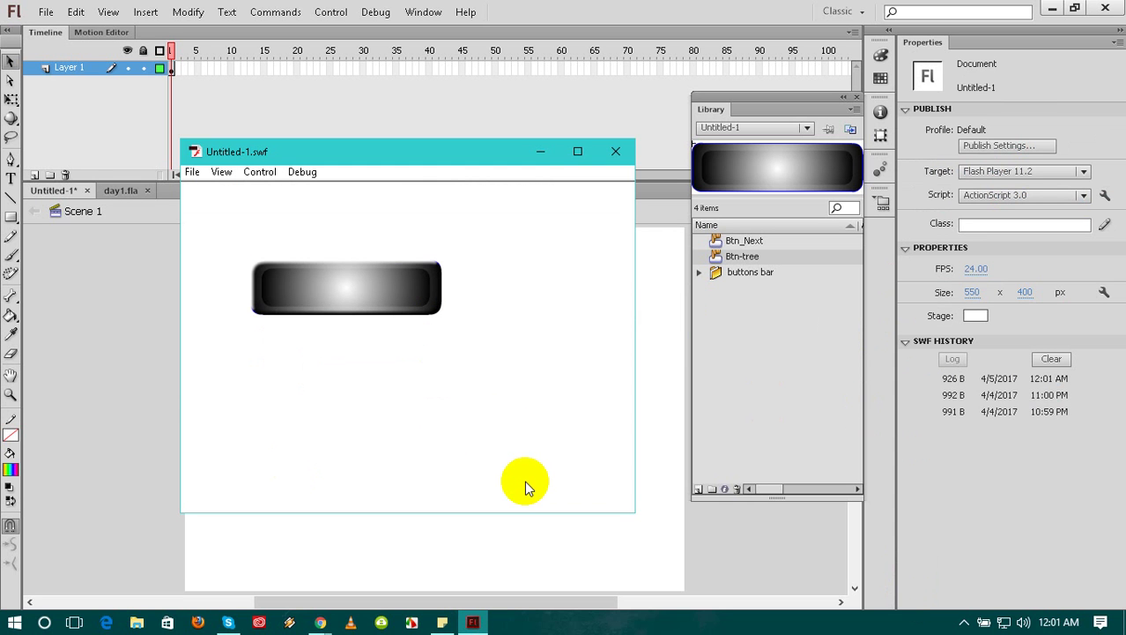
pyautogui.click(351, 310)
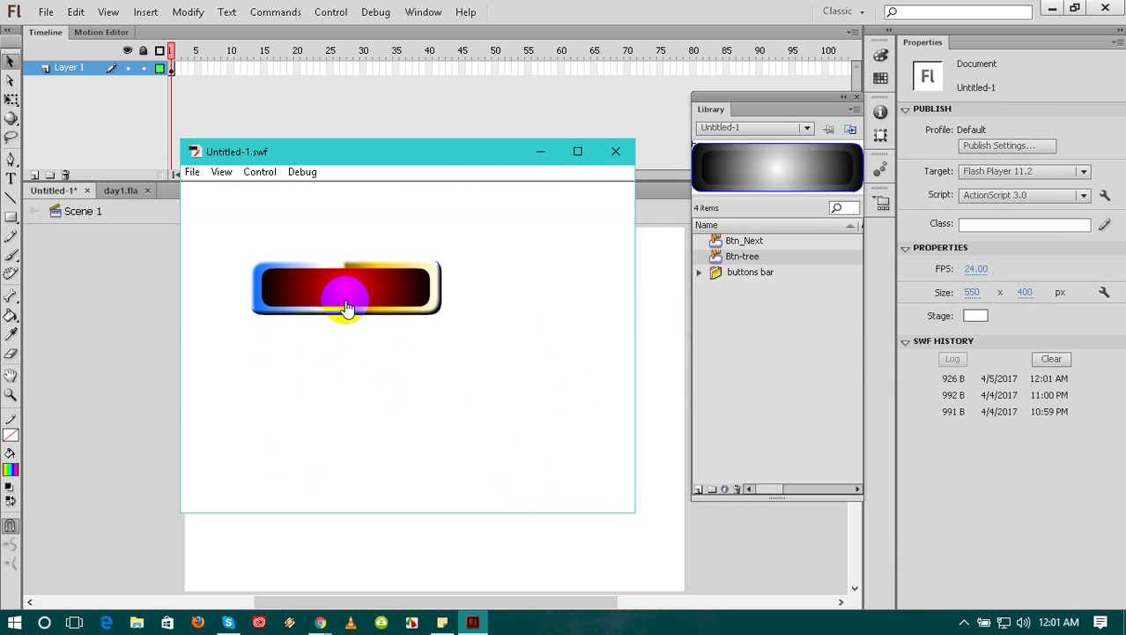
pyautogui.click(344, 278)
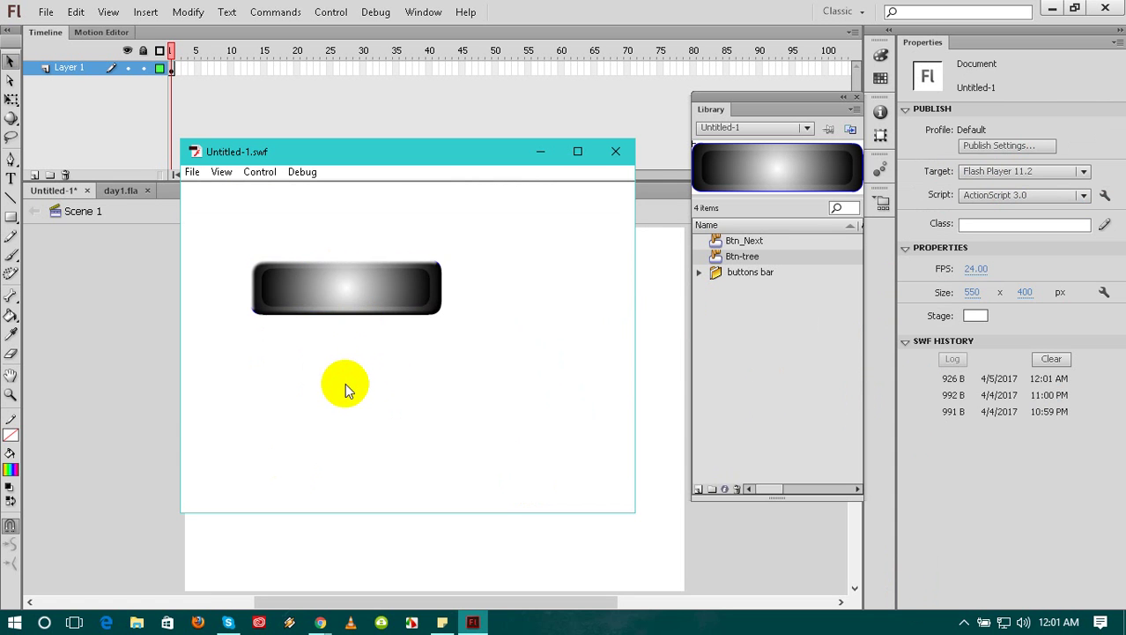
pyautogui.click(357, 289)
pyautogui.click(357, 295)
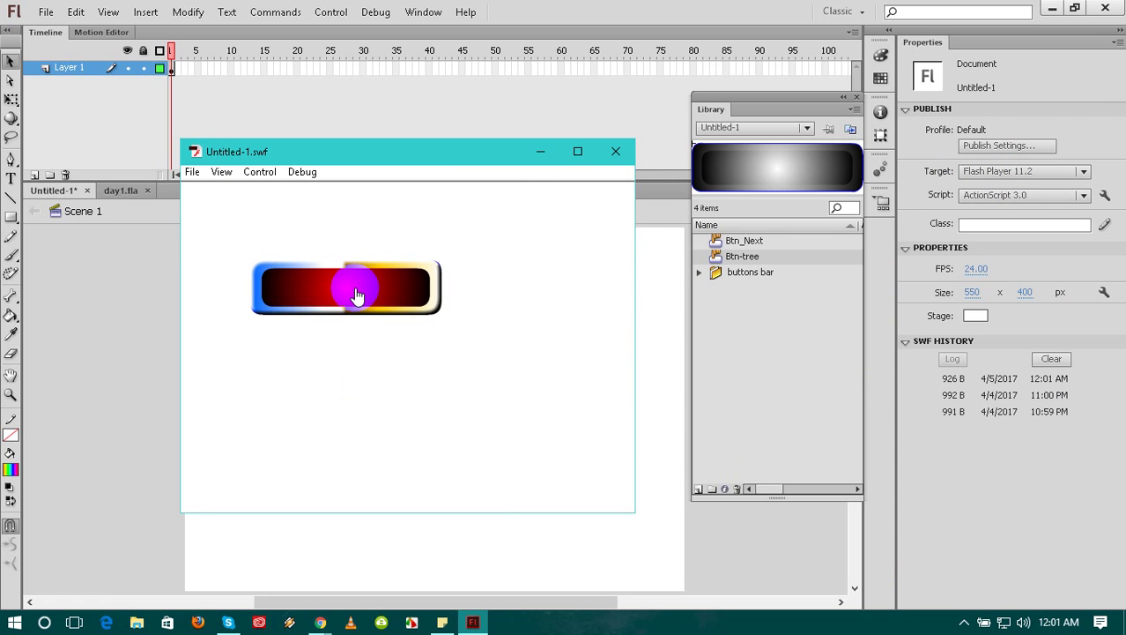
pyautogui.click(357, 302)
pyautogui.click(357, 301)
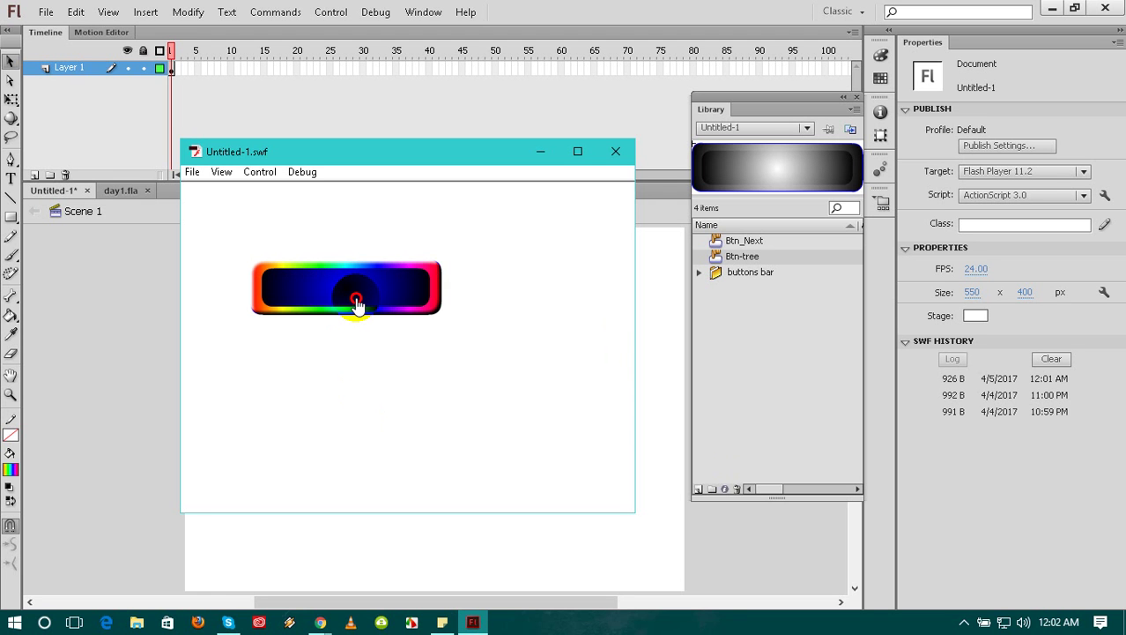
pyautogui.click(427, 302)
pyautogui.click(440, 251)
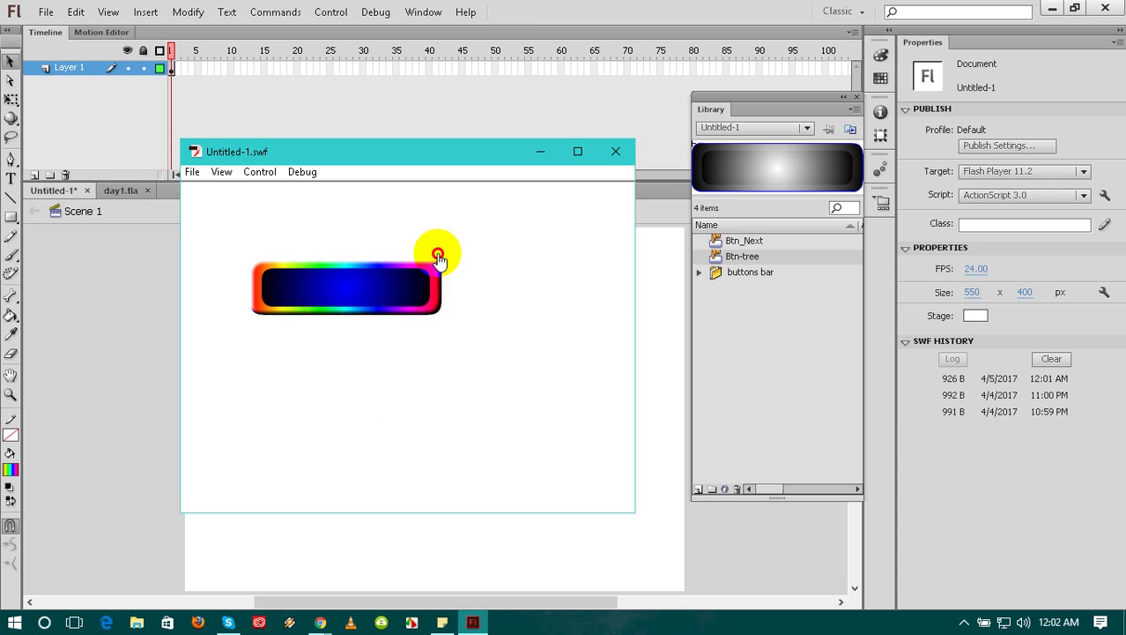
pyautogui.click(283, 342)
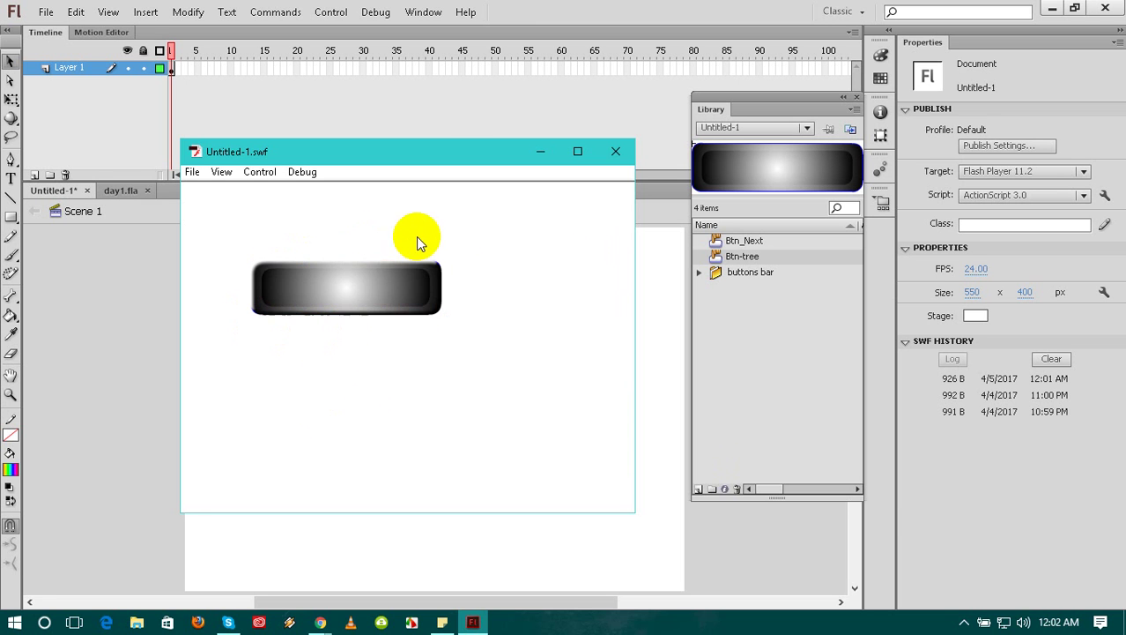
pyautogui.click(362, 288)
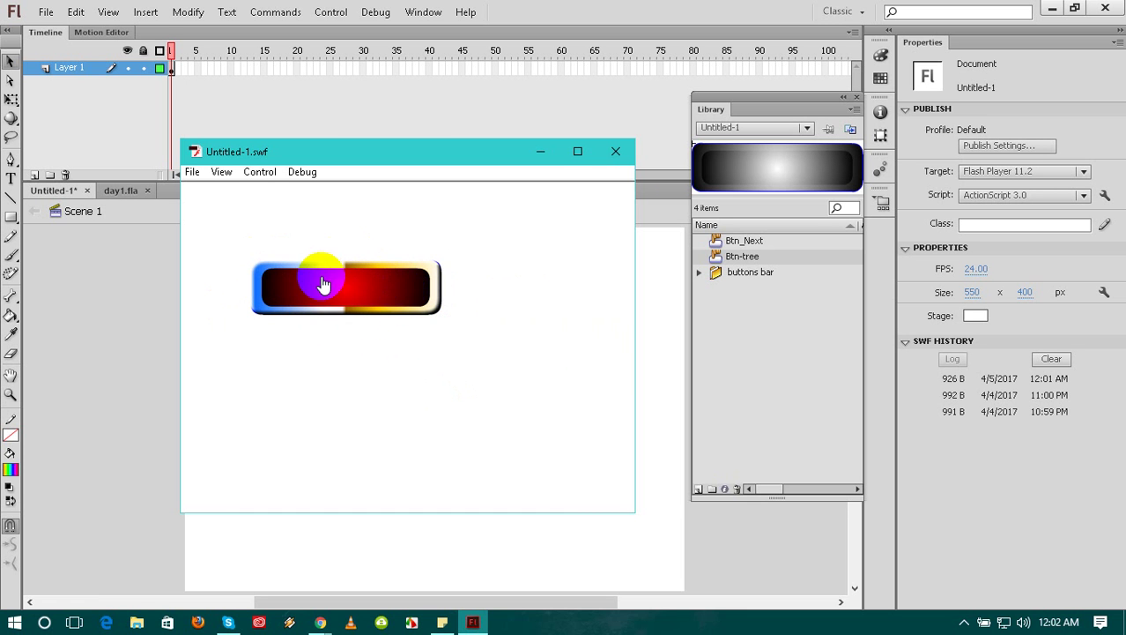
pyautogui.click(615, 150)
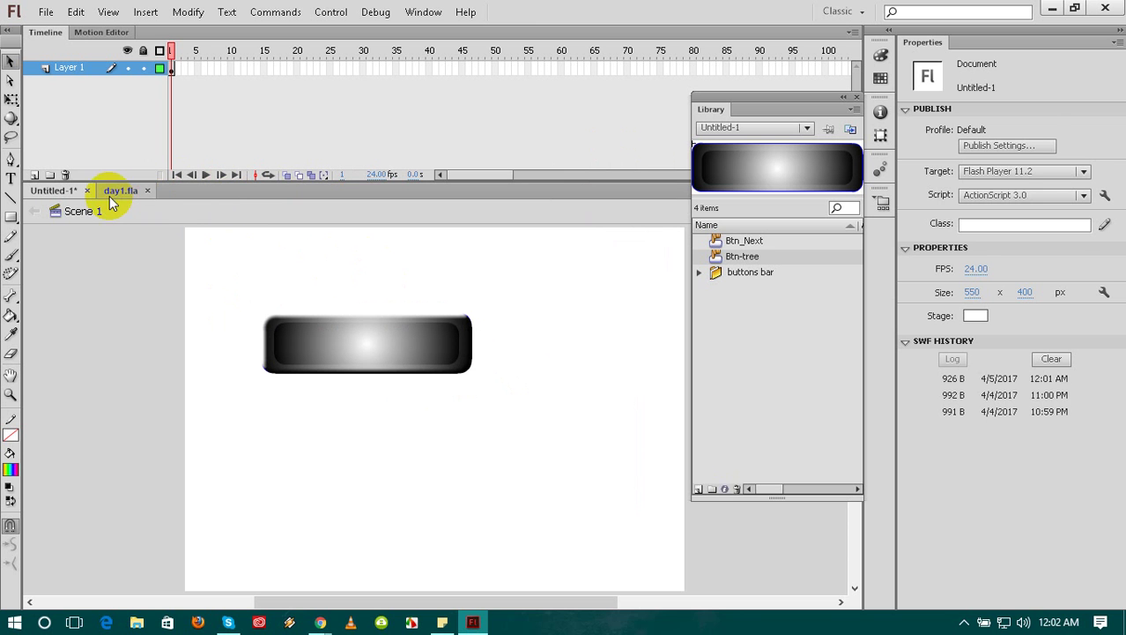
# In the Hit frame of Btn-tree, narrow the artwork from both sides to about 76 px wide and return to Scene 1
pyautogui.click(333, 355)
pyautogui.doubleClick(333, 355)
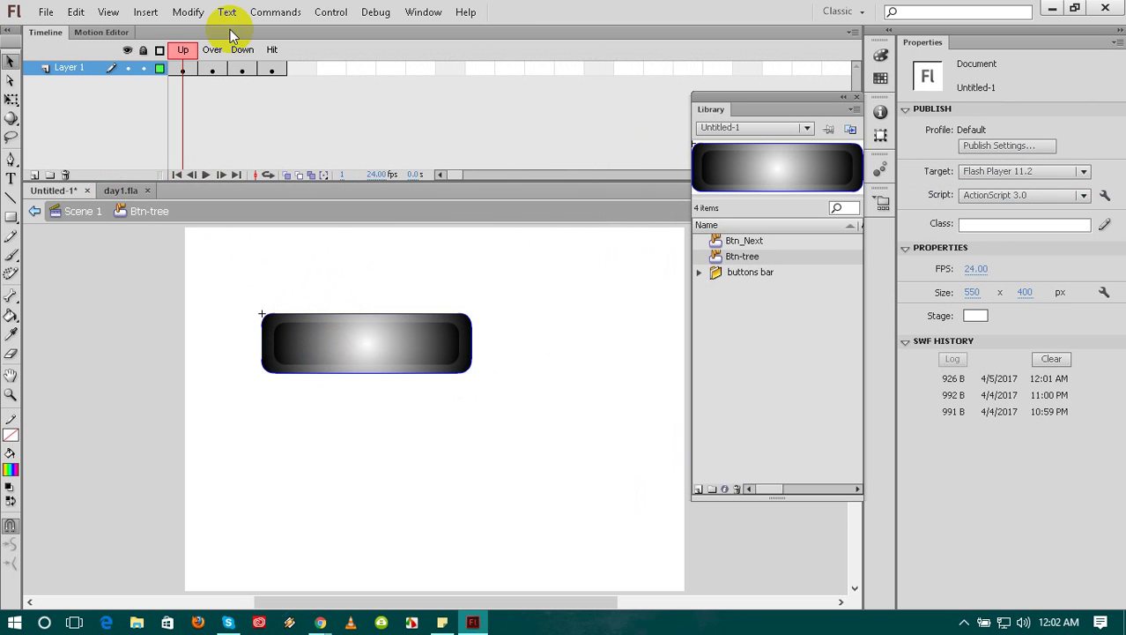
pyautogui.click(271, 68)
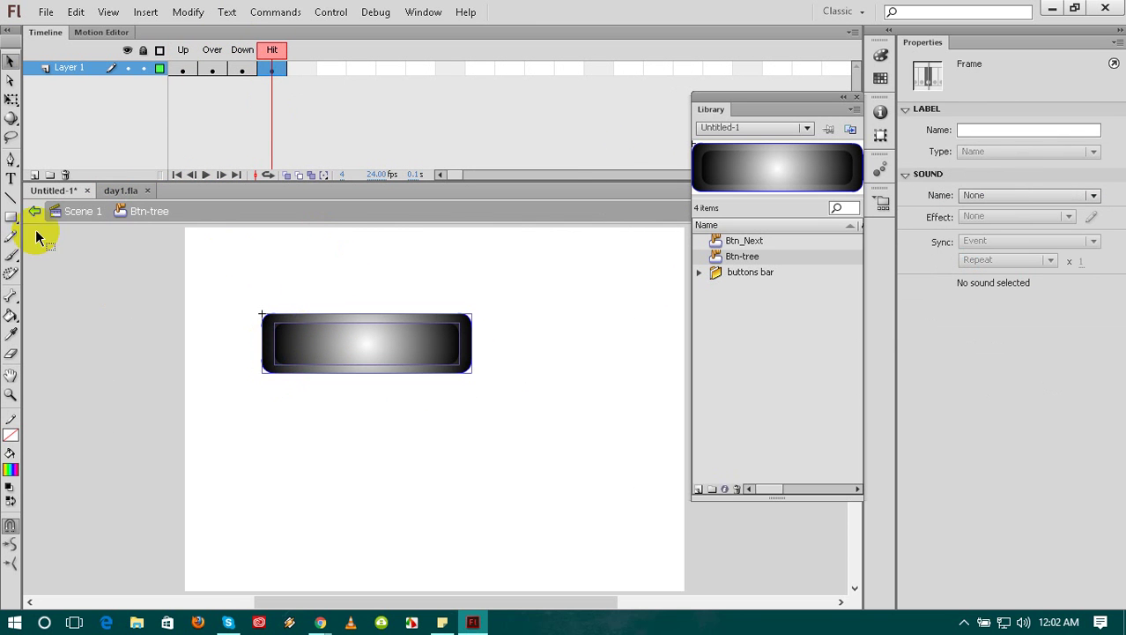
pyautogui.click(10, 98)
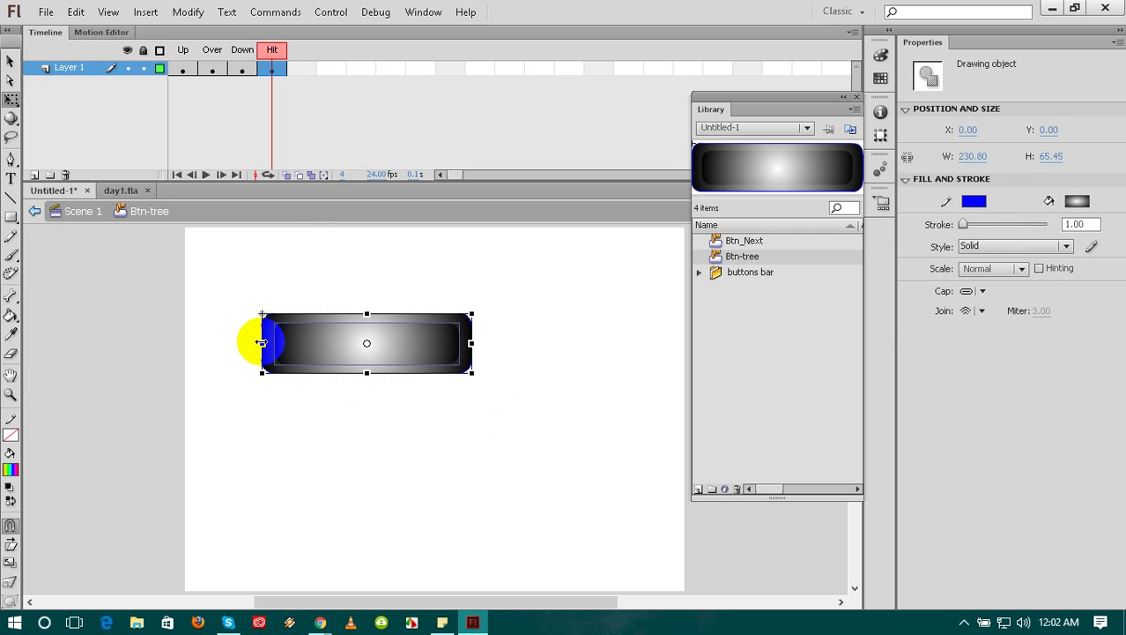
pyautogui.moveTo(262, 343); pyautogui.dragTo(335, 343)
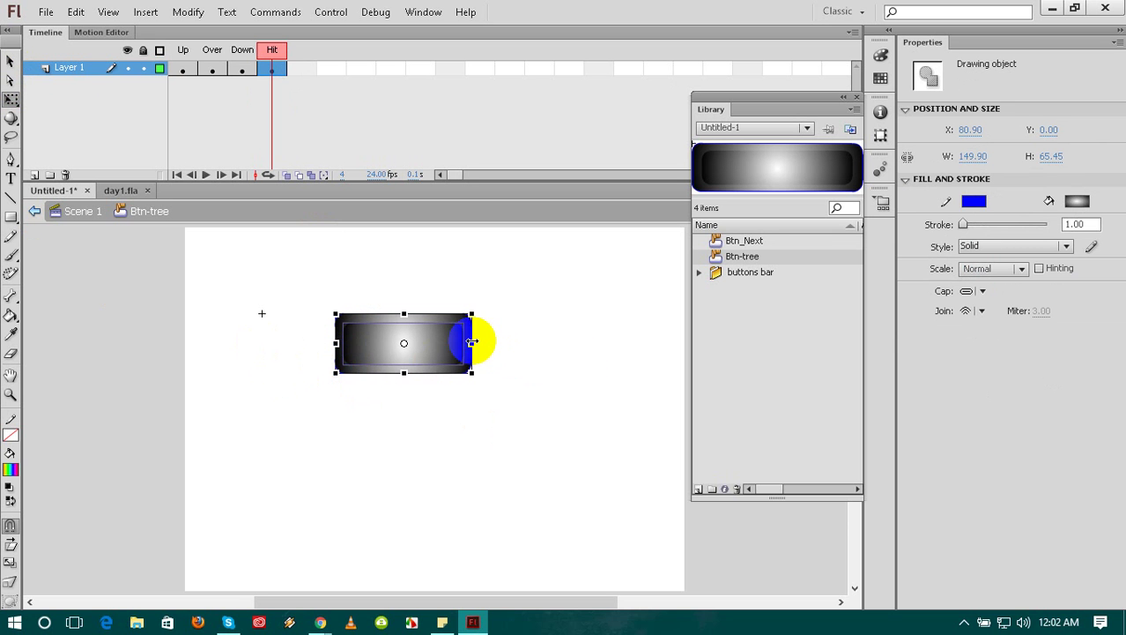
pyautogui.moveTo(472, 341); pyautogui.dragTo(406, 342)
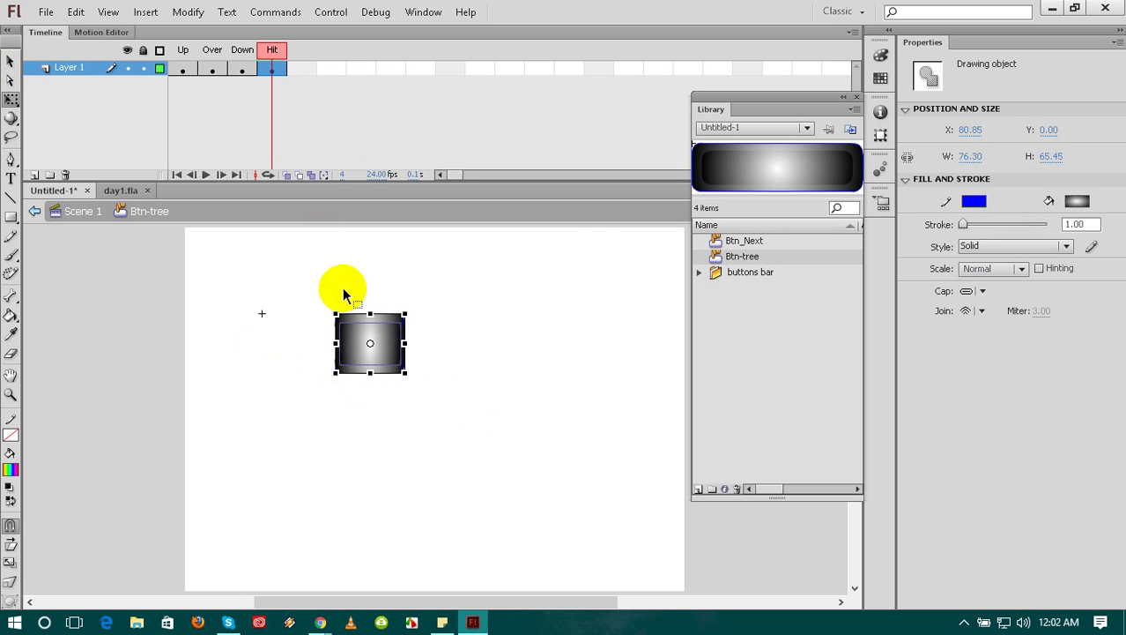
pyautogui.click(82, 216)
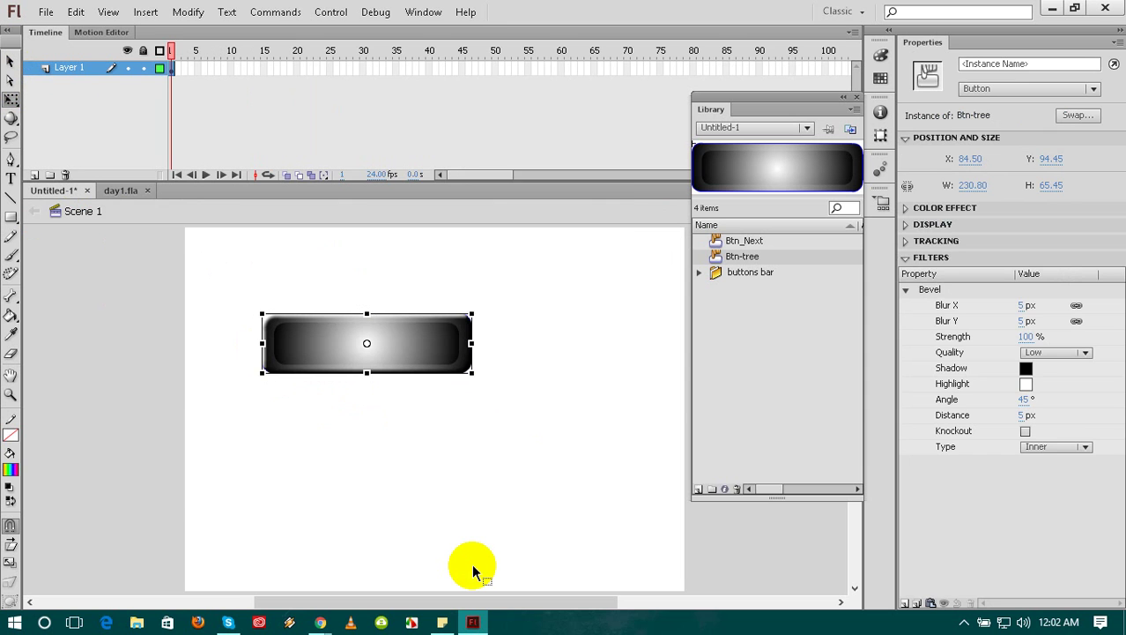
# Test the movie, check which parts of the button react with the narrowed Hit area, and close the preview
pyautogui.hotkey('ctrl', 'Return')
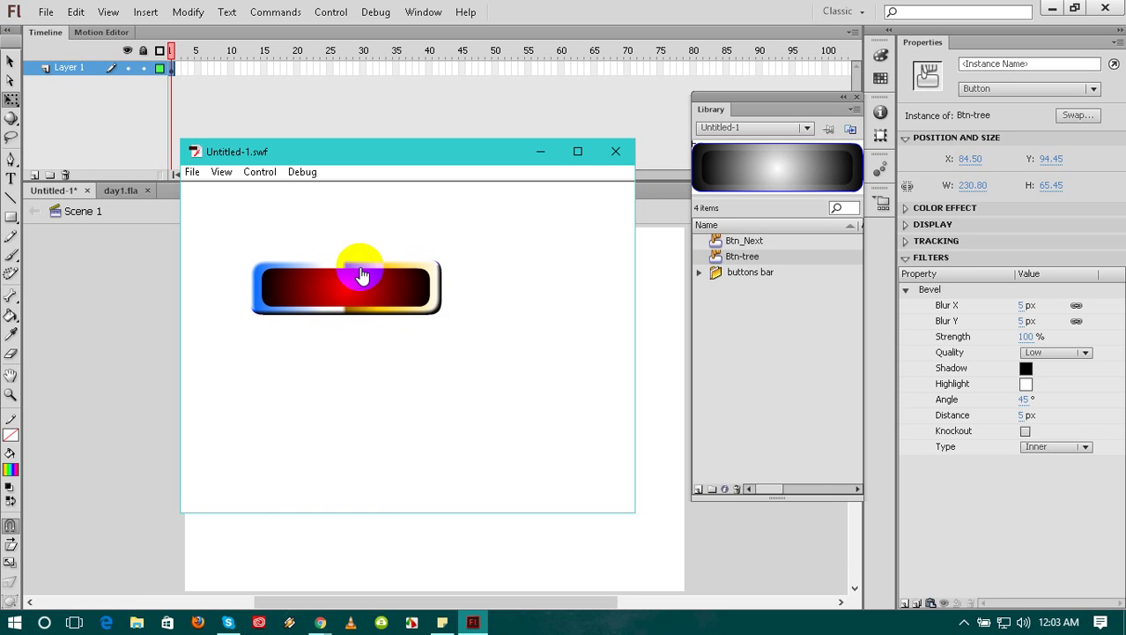
pyautogui.click(347, 296)
pyautogui.click(347, 297)
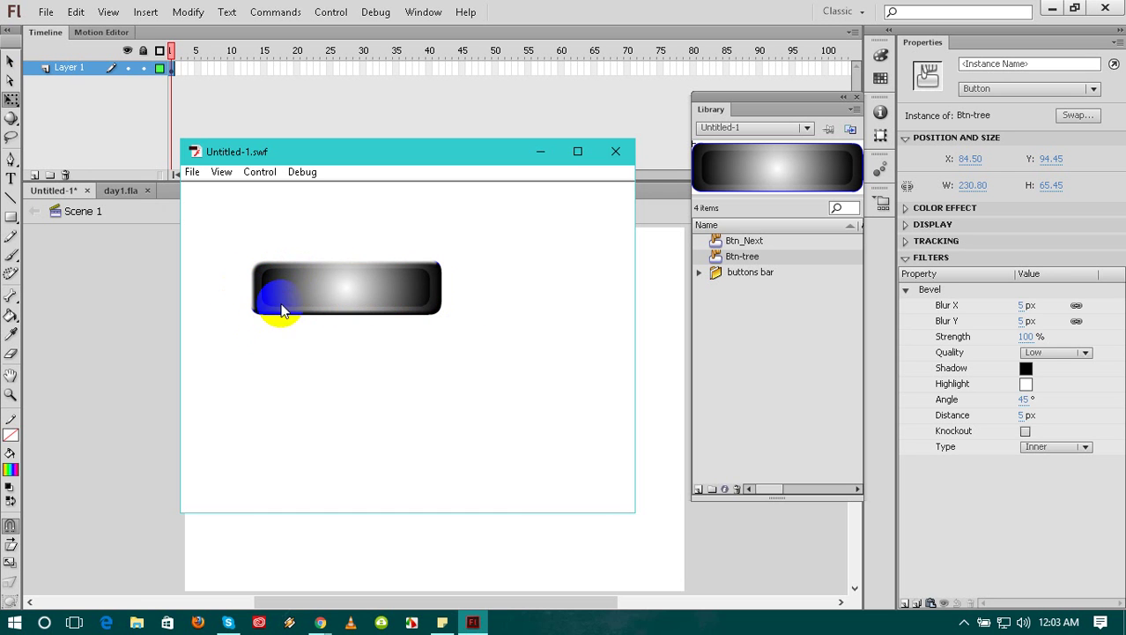
pyautogui.click(304, 269)
pyautogui.click(318, 265)
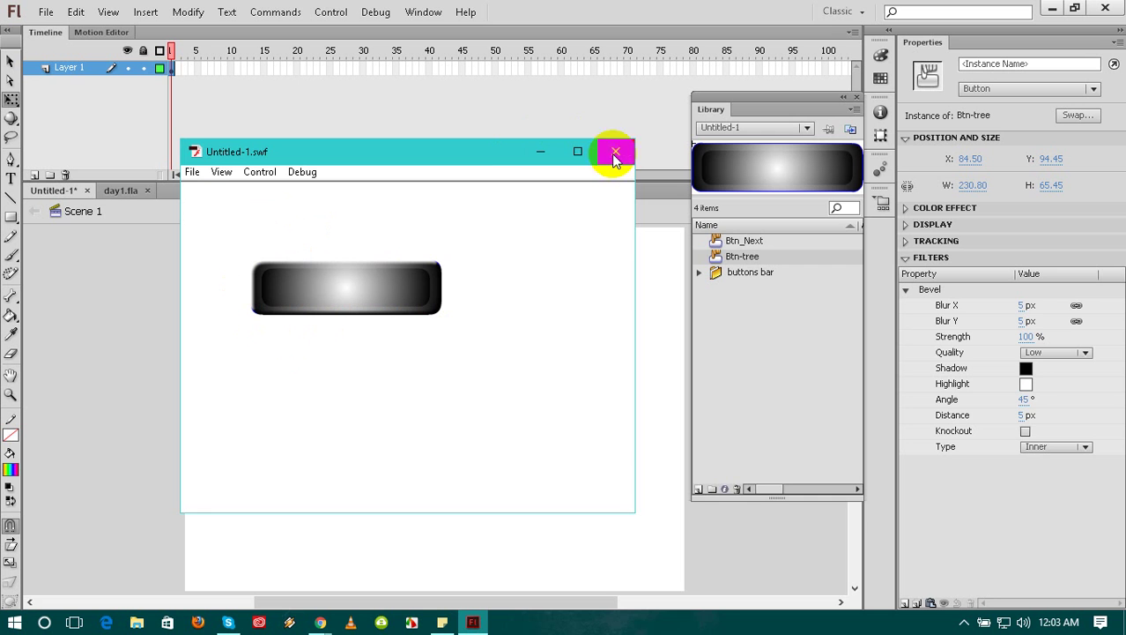
pyautogui.moveTo(339, 156); pyautogui.dragTo(781, 149)
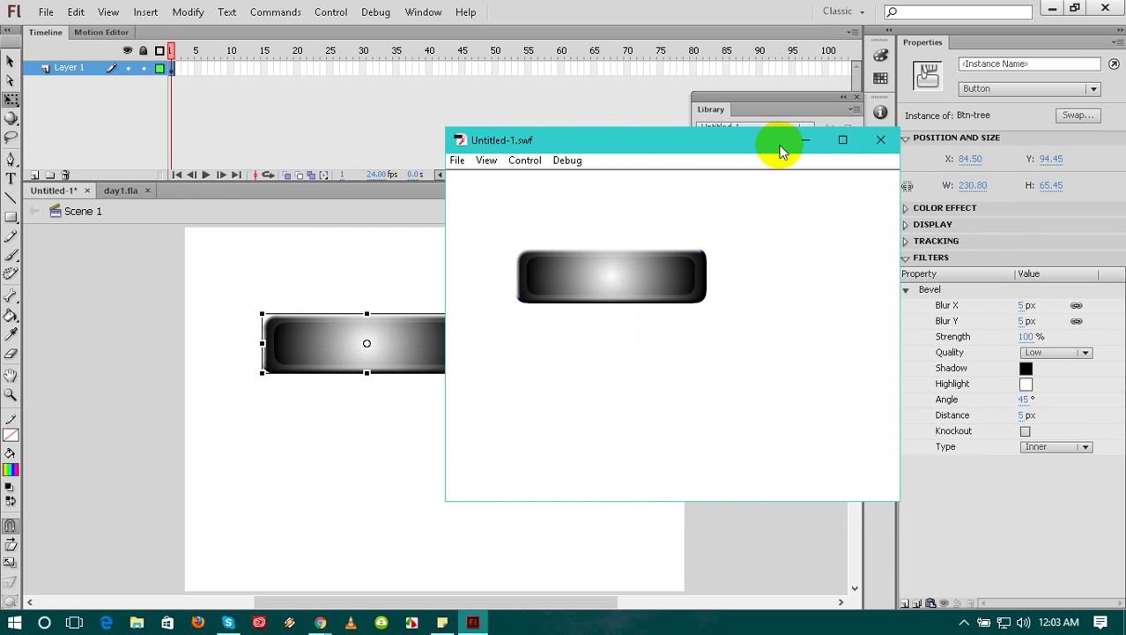
pyautogui.click(877, 149)
# Open the Btn-tree symbol to examine its Hit frame, and return to Scene 1
pyautogui.click(369, 353)
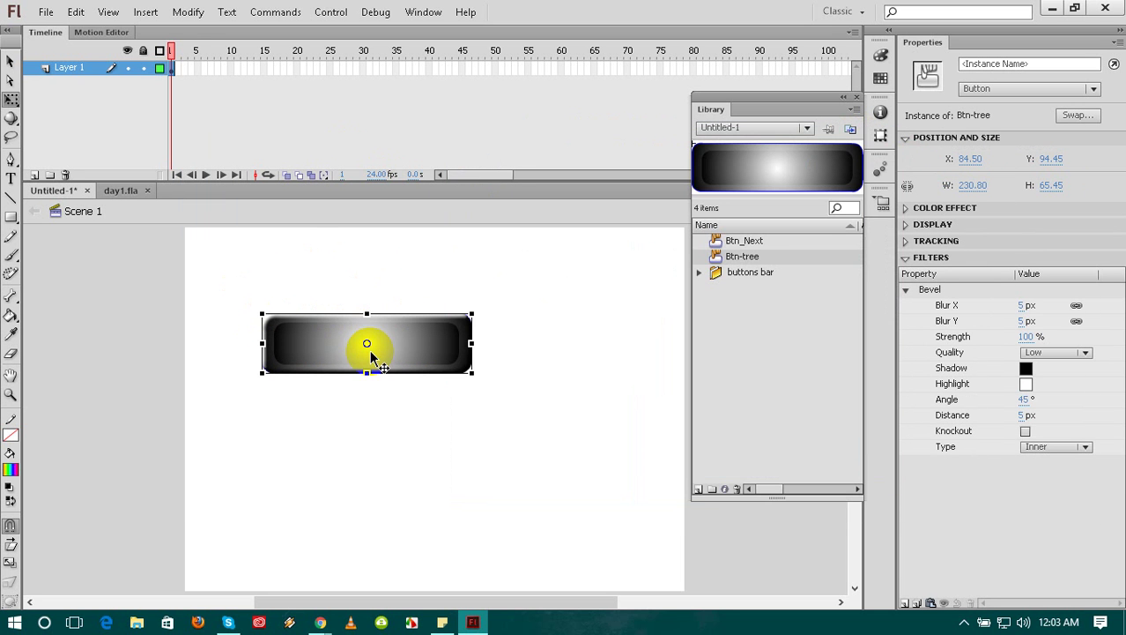
pyautogui.doubleClick(370, 357)
pyautogui.click(277, 50)
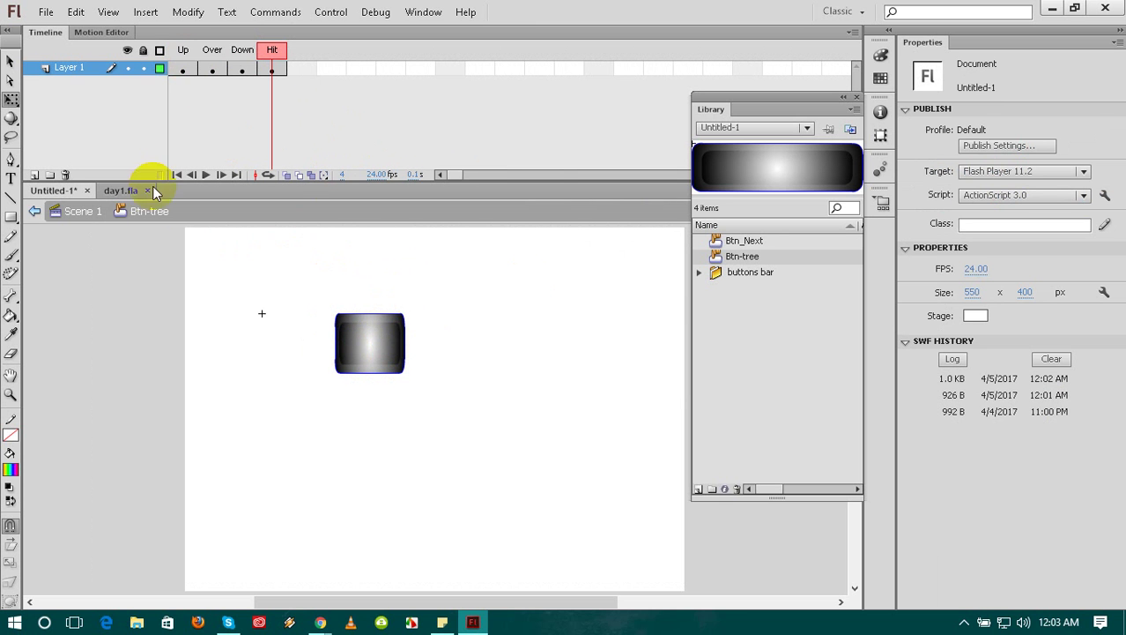
pyautogui.click(82, 211)
pyautogui.click(361, 308)
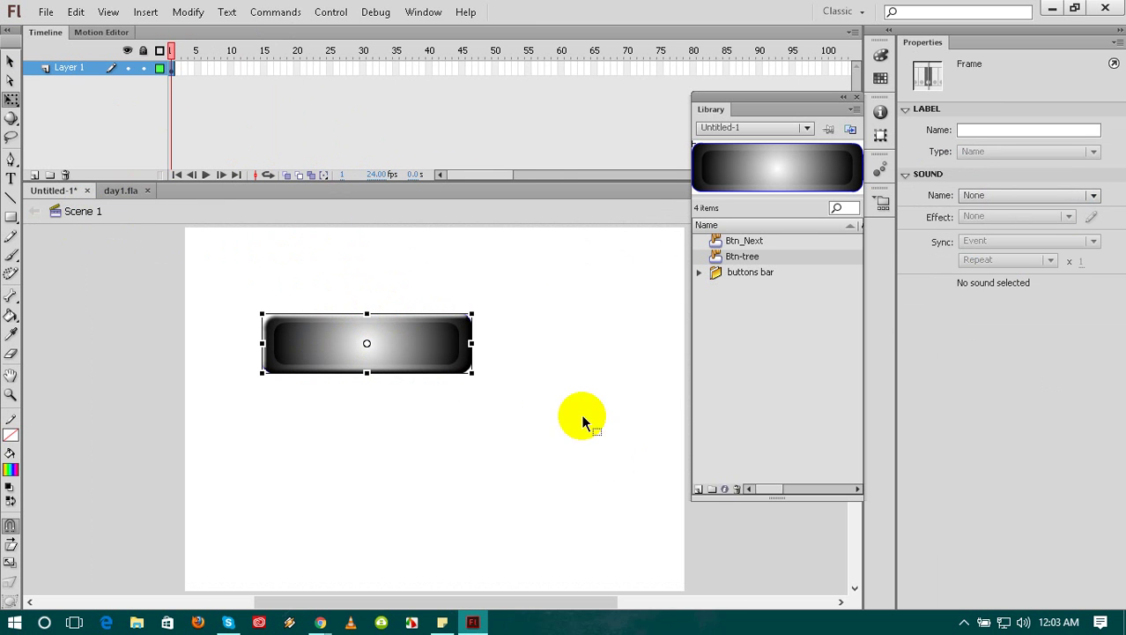
# In the Hit frame of Btn-tree, stretch the artwork back to the full button width, using Onion Skin to match the other frames
pyautogui.click(405, 357)
pyautogui.doubleClick(388, 328)
pyautogui.click(272, 68)
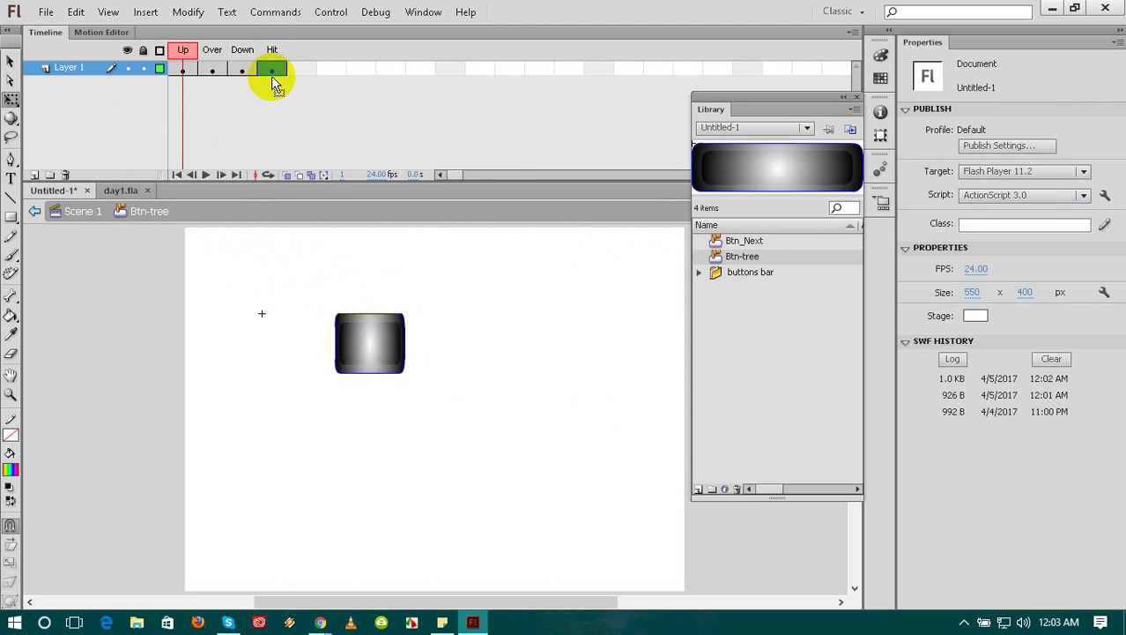
pyautogui.moveTo(337, 345)
pyautogui.mouseDown()
pyautogui.moveTo(216, 344)
pyautogui.moveTo(263, 344)
pyautogui.mouseUp()
pyautogui.moveTo(398, 350); pyautogui.dragTo(461, 342)
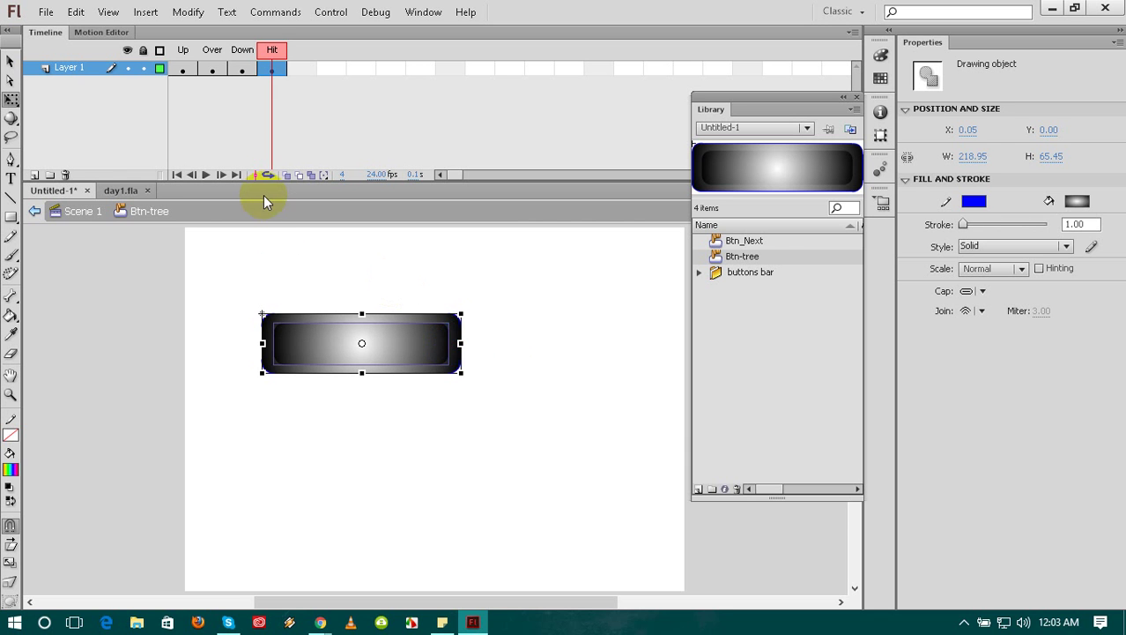
pyautogui.click(290, 173)
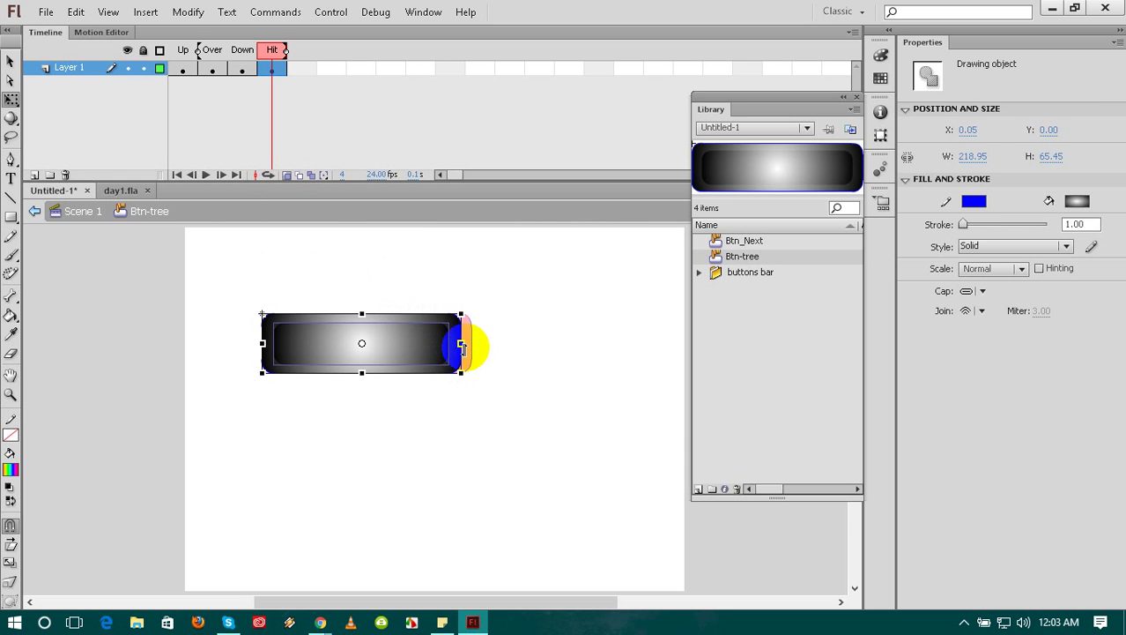
pyautogui.moveTo(467, 342); pyautogui.dragTo(477, 340)
pyautogui.click(548, 357)
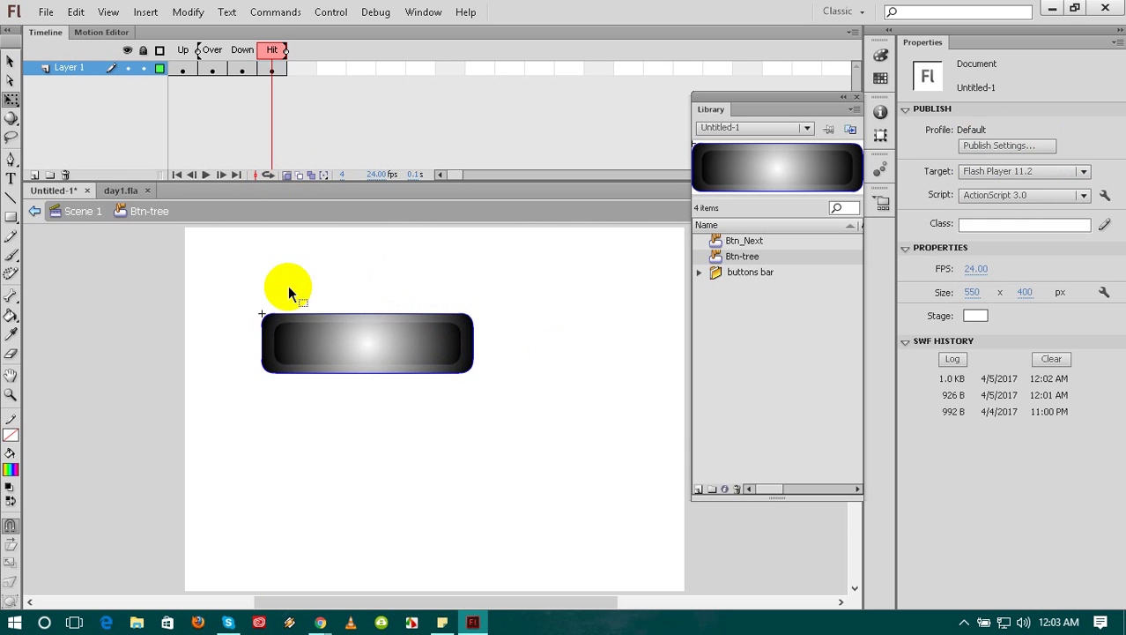
pyautogui.click(289, 175)
# Test the movie, check that the button reacts across its whole width, and close the preview
pyautogui.hotkey('ctrl', 'Return')
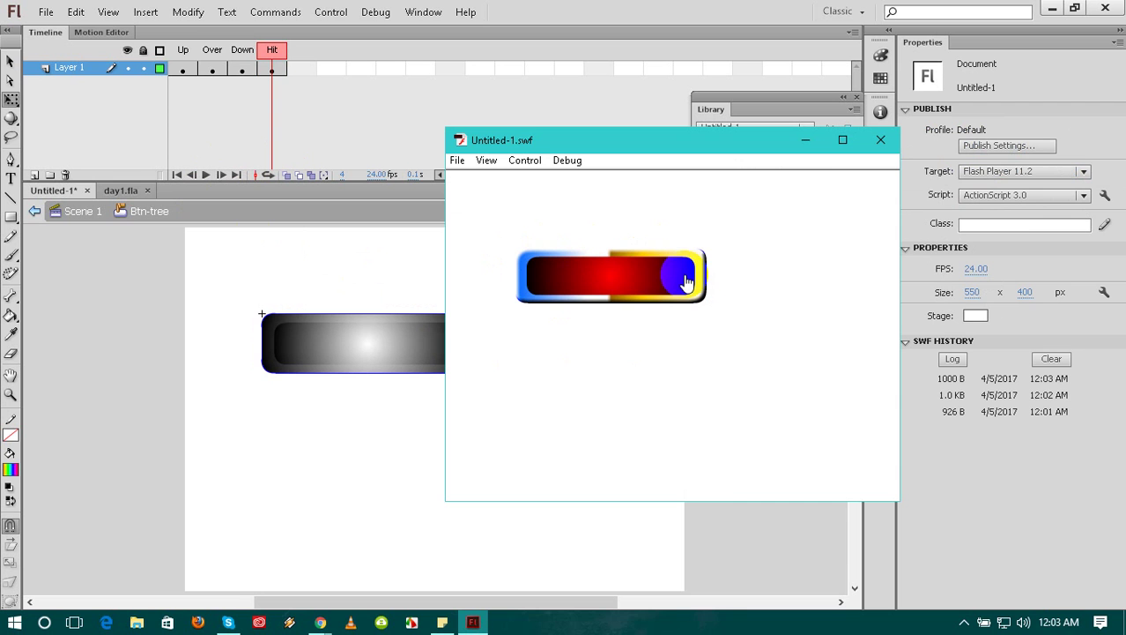
pyautogui.click(630, 284)
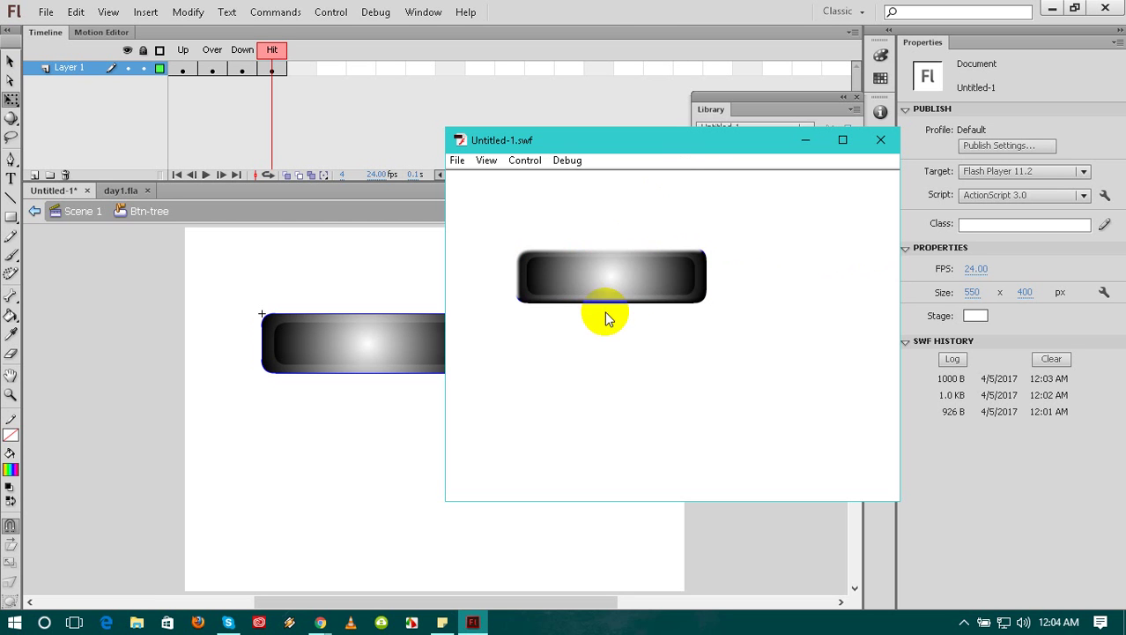
pyautogui.click(613, 295)
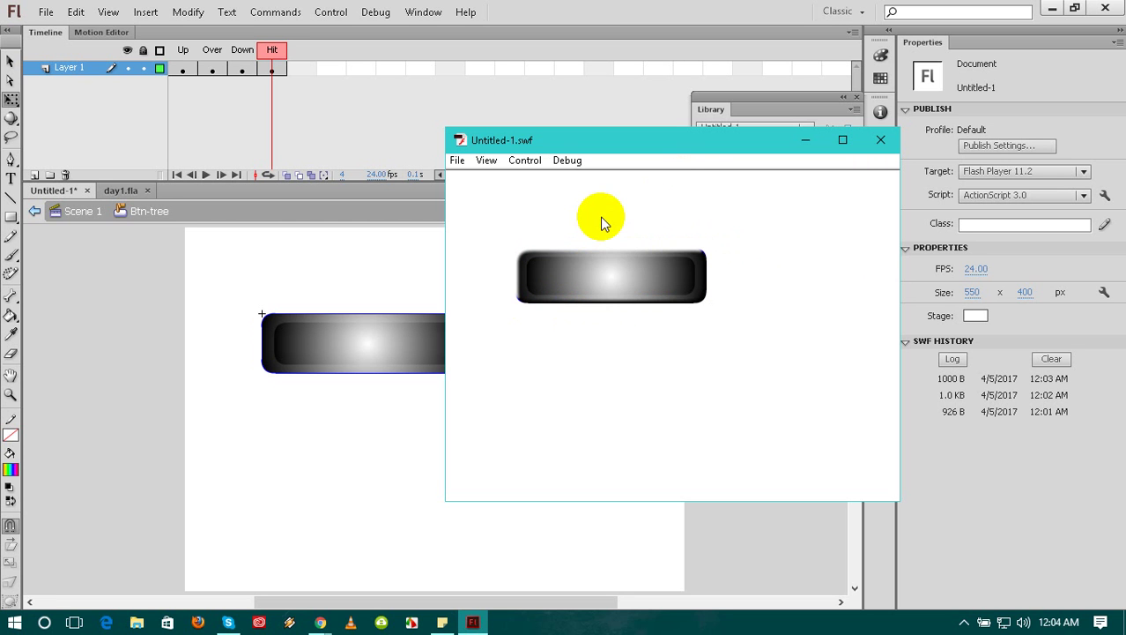
pyautogui.click(616, 279)
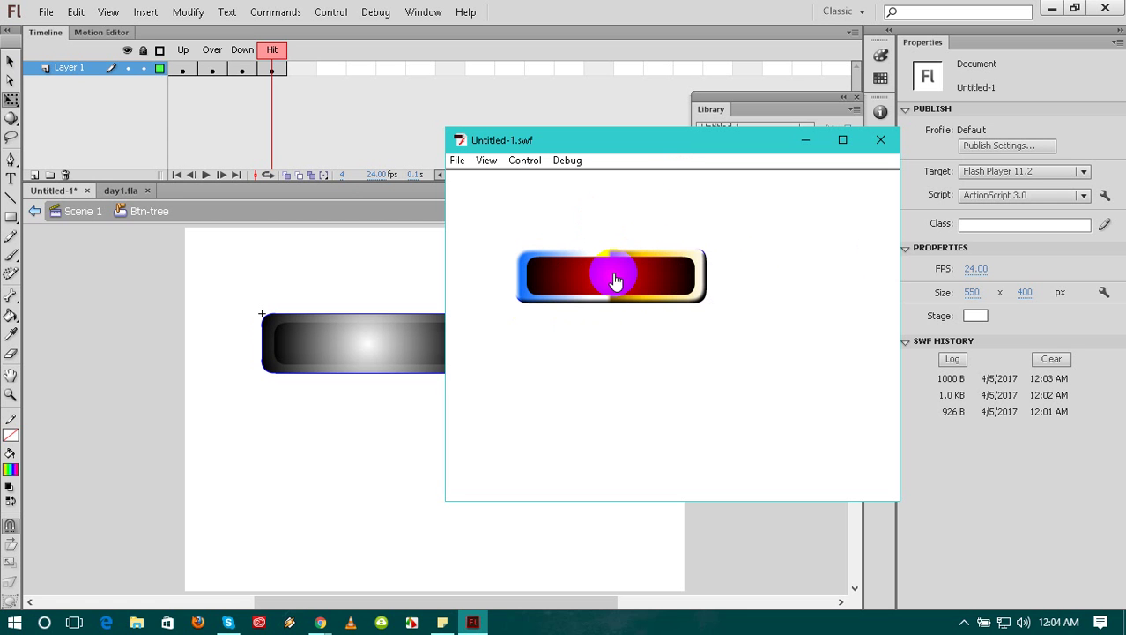
pyautogui.click(616, 282)
pyautogui.click(880, 146)
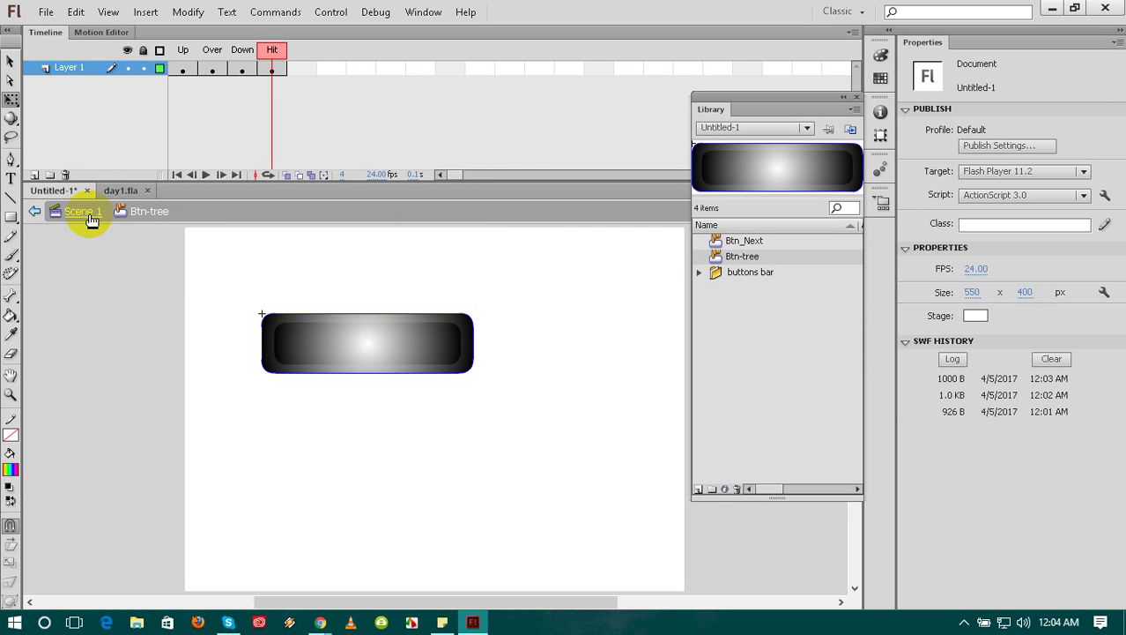
# Return to Scene 1 and move the Btn-tree instance near the stage's upper-left corner, at about X 15, Y 48
pyautogui.click(99, 213)
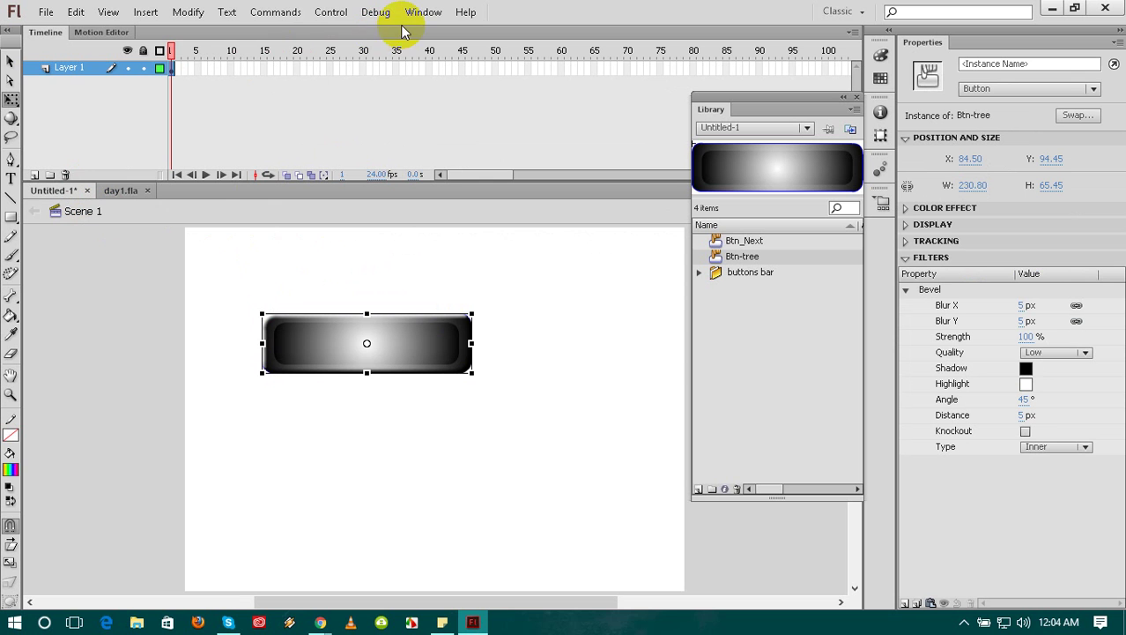
pyautogui.moveTo(333, 357); pyautogui.dragTo(270, 315)
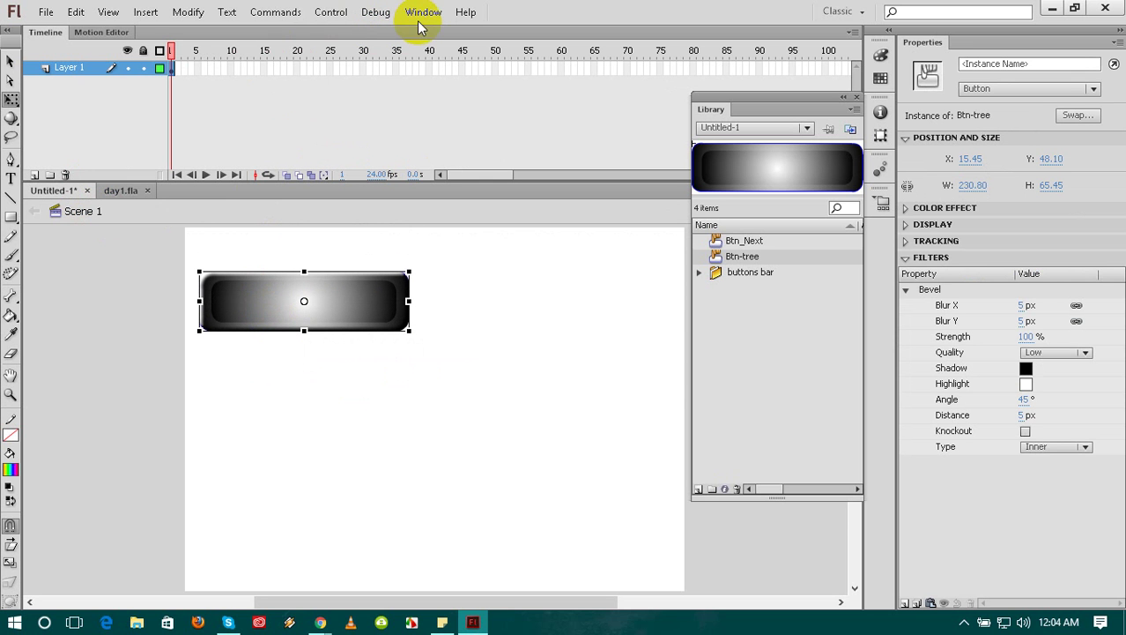
# Open the common library of Buttons and place its External Library panel beside the document's Library panel
pyautogui.click(417, 16)
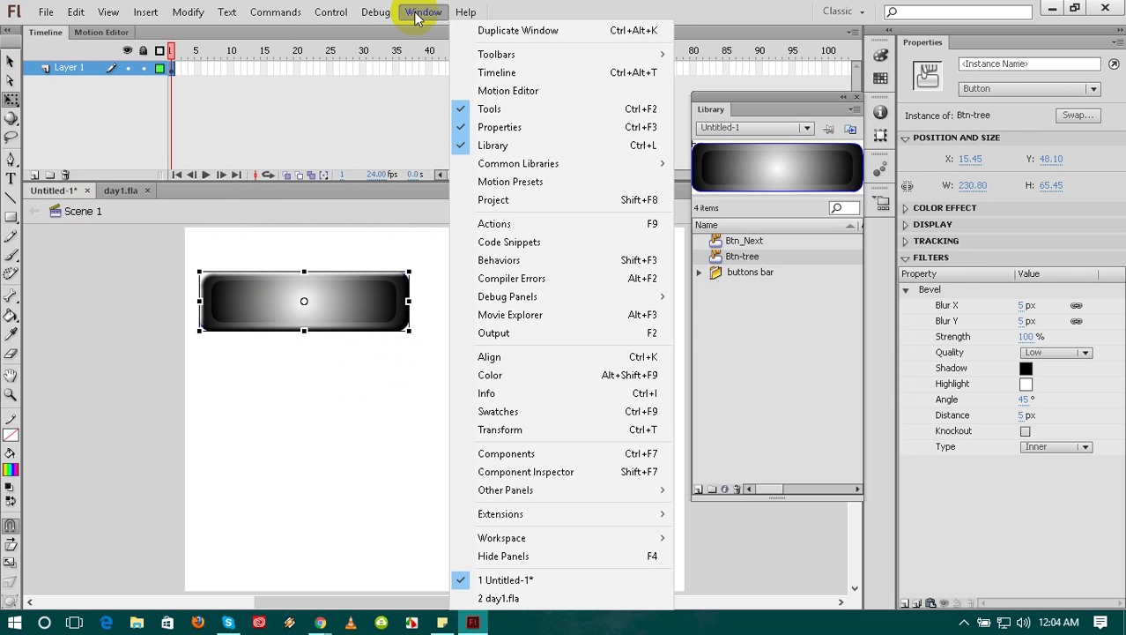
pyautogui.moveTo(634, 163)
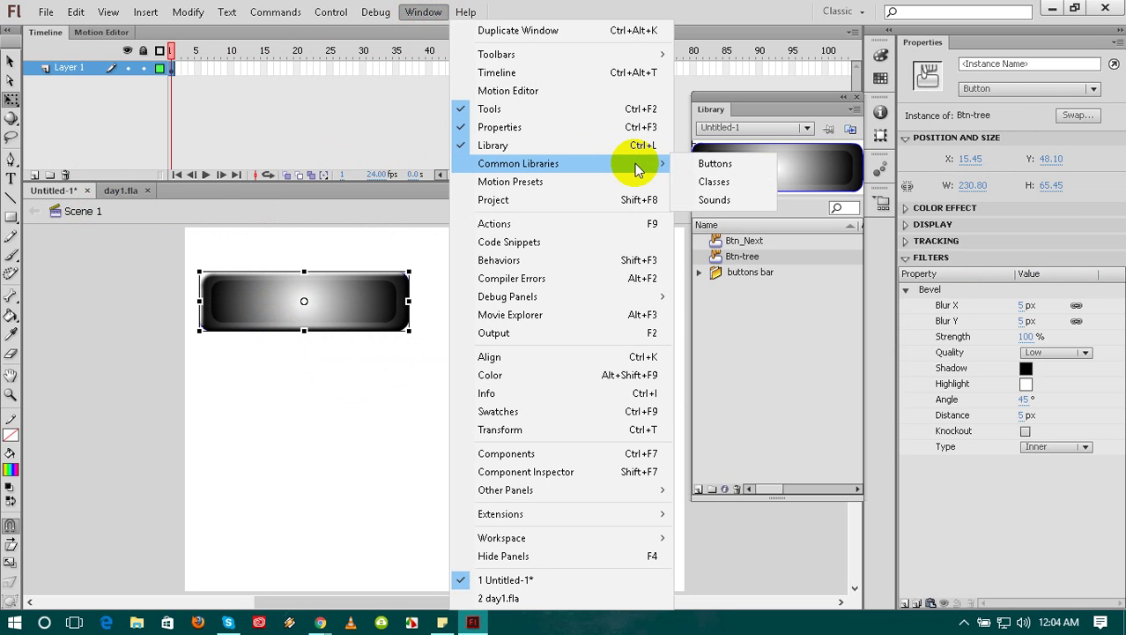
pyautogui.click(693, 168)
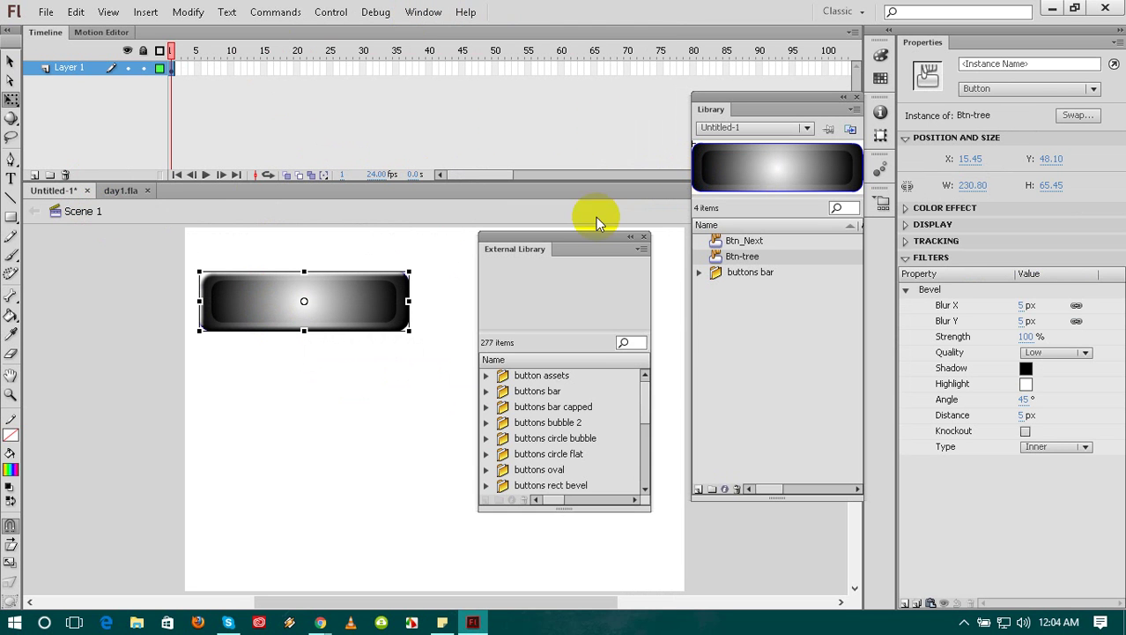
pyautogui.moveTo(573, 234); pyautogui.dragTo(612, 82)
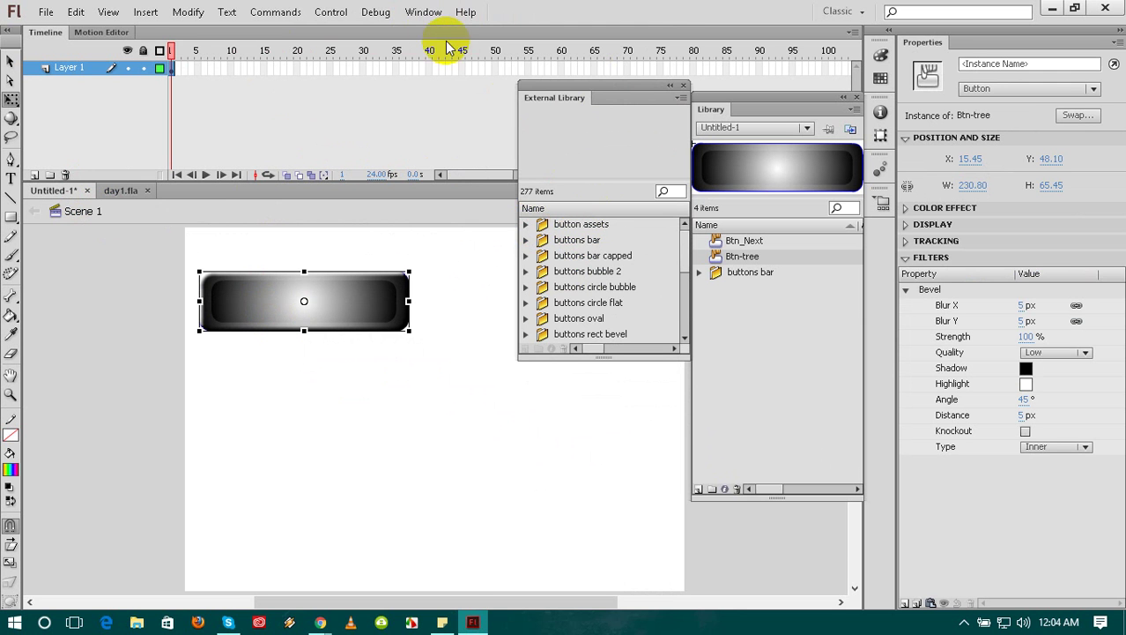
pyautogui.click(423, 12)
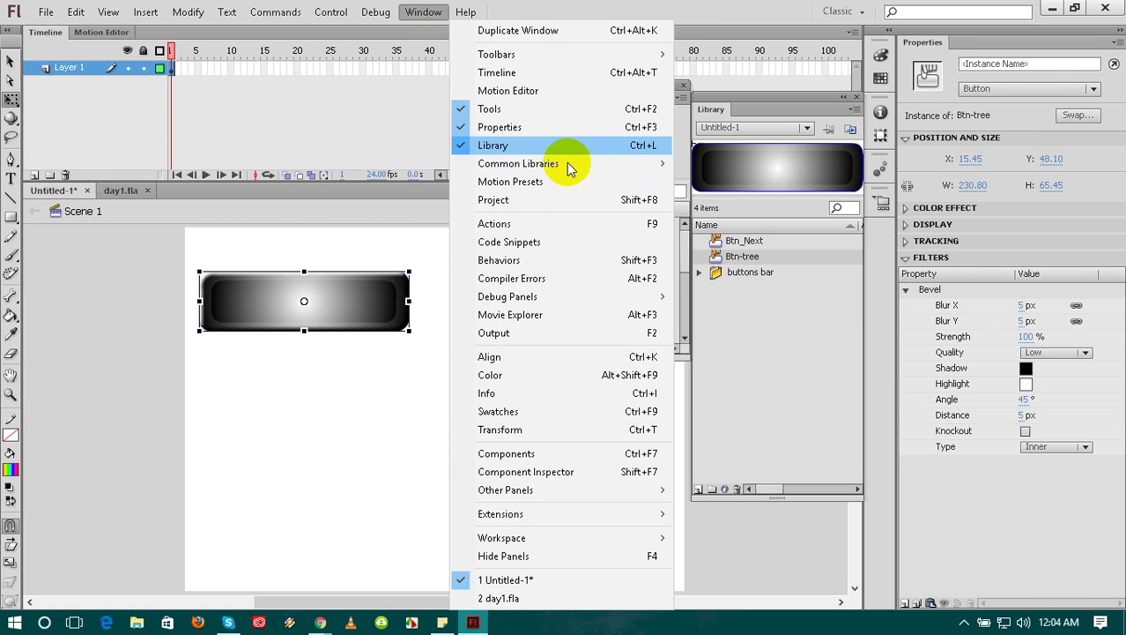
pyautogui.click(422, 235)
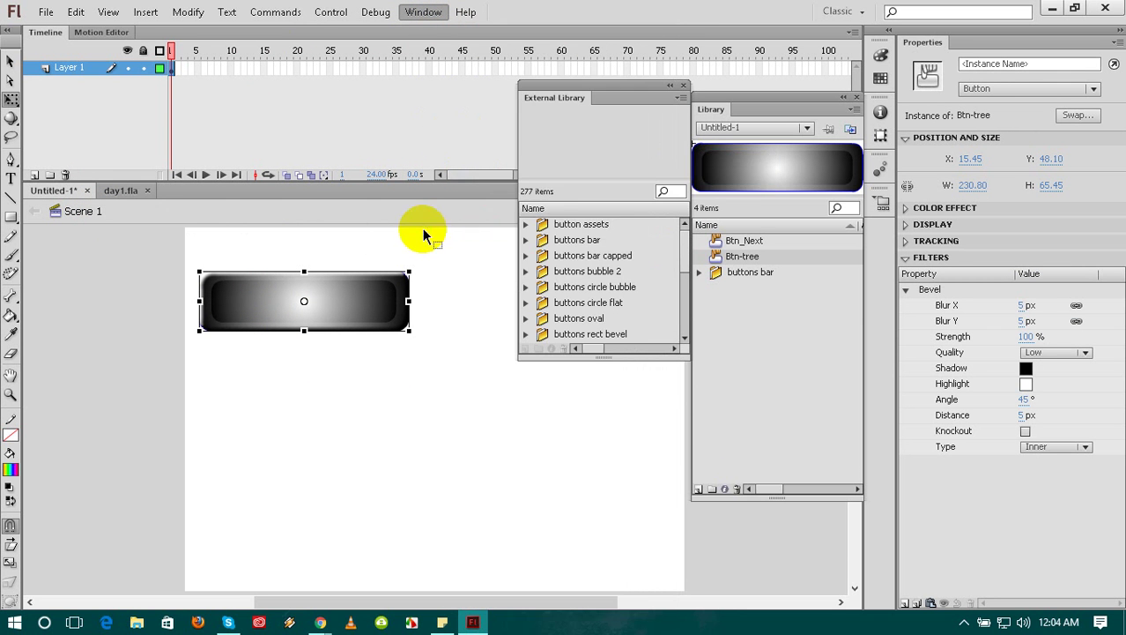
# Expand the buttons bar folder in the External Library and preview the bar blue, bar brown and bar gold buttons
pyautogui.click(526, 240)
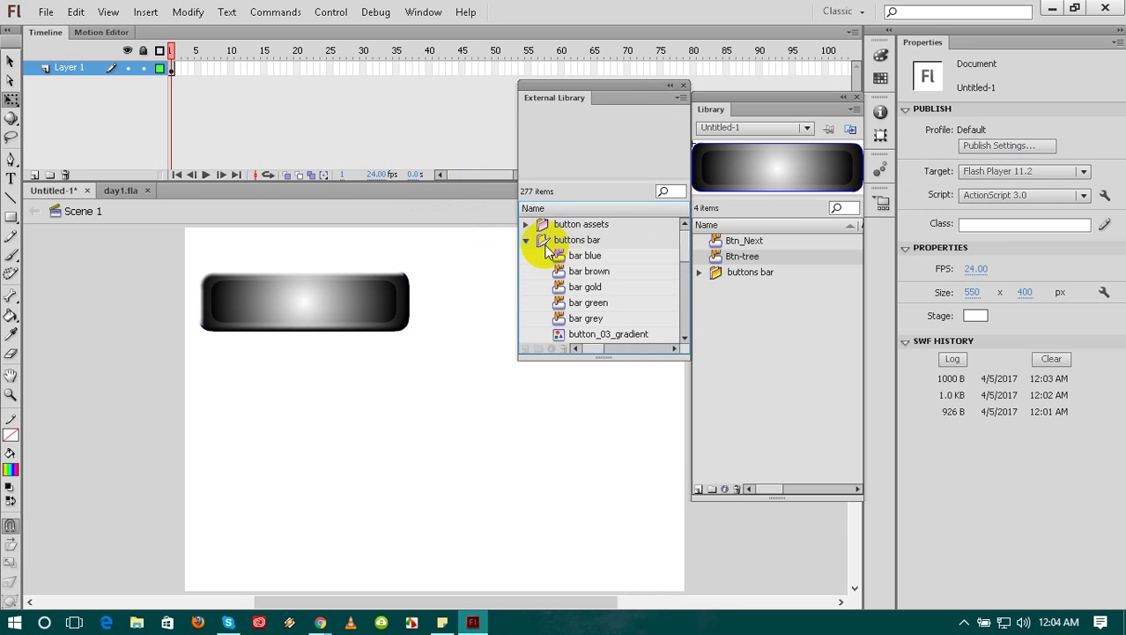
pyautogui.click(578, 256)
pyautogui.click(577, 272)
pyautogui.click(578, 287)
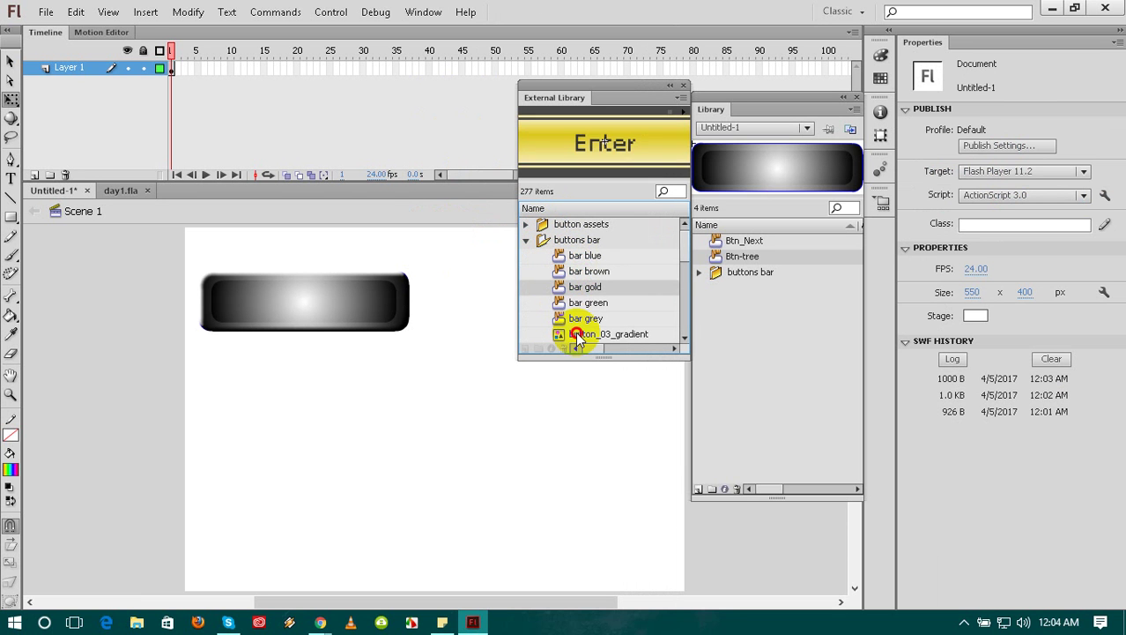
pyautogui.click(573, 334)
# Place a bar blue button on the stage below the Btn-tree instance, at about X 250, Y 227
pyautogui.click(582, 260)
pyautogui.moveTo(580, 265); pyautogui.dragTo(423, 407)
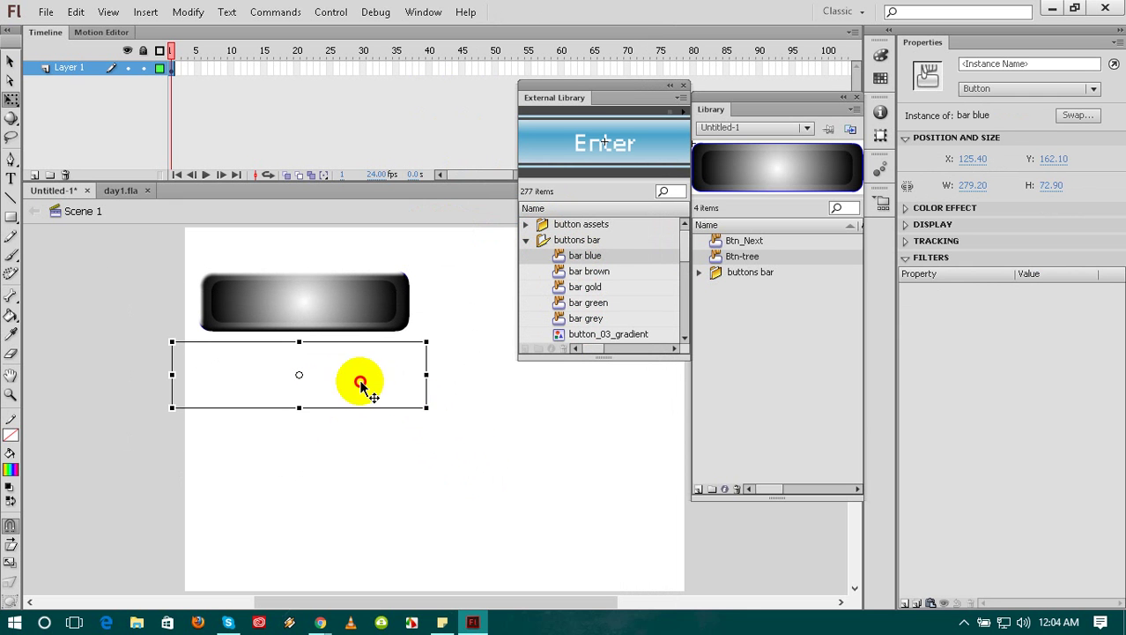
pyautogui.moveTo(359, 381); pyautogui.dragTo(472, 441)
# Open the bar blue symbol to examine its Up and Over frames, and return to Scene 1
pyautogui.doubleClick(472, 441)
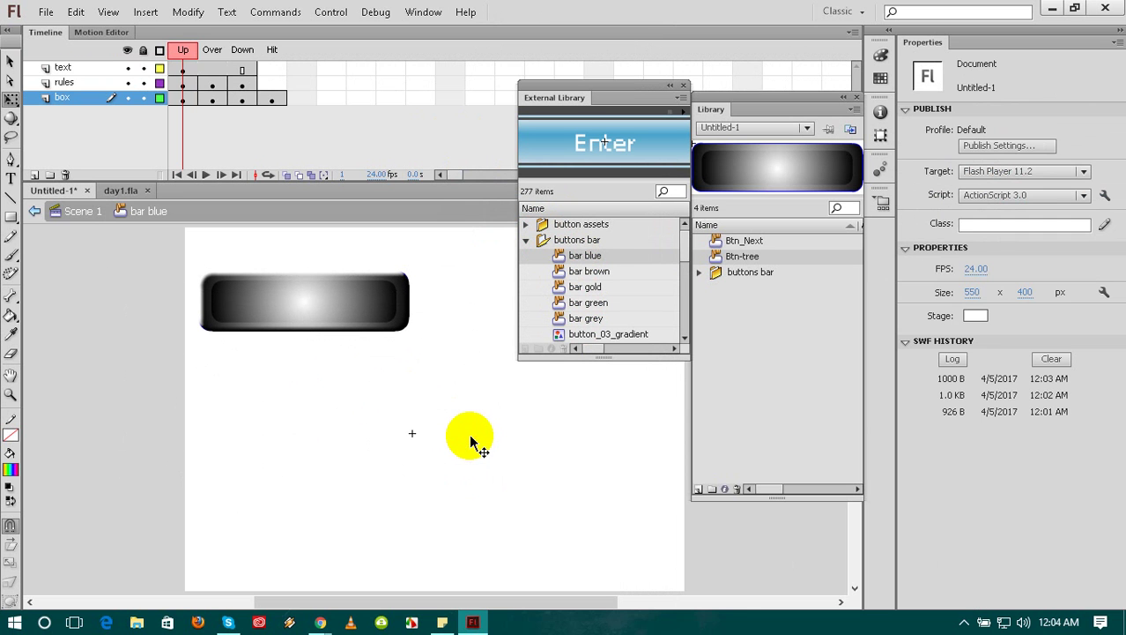
pyautogui.click(212, 49)
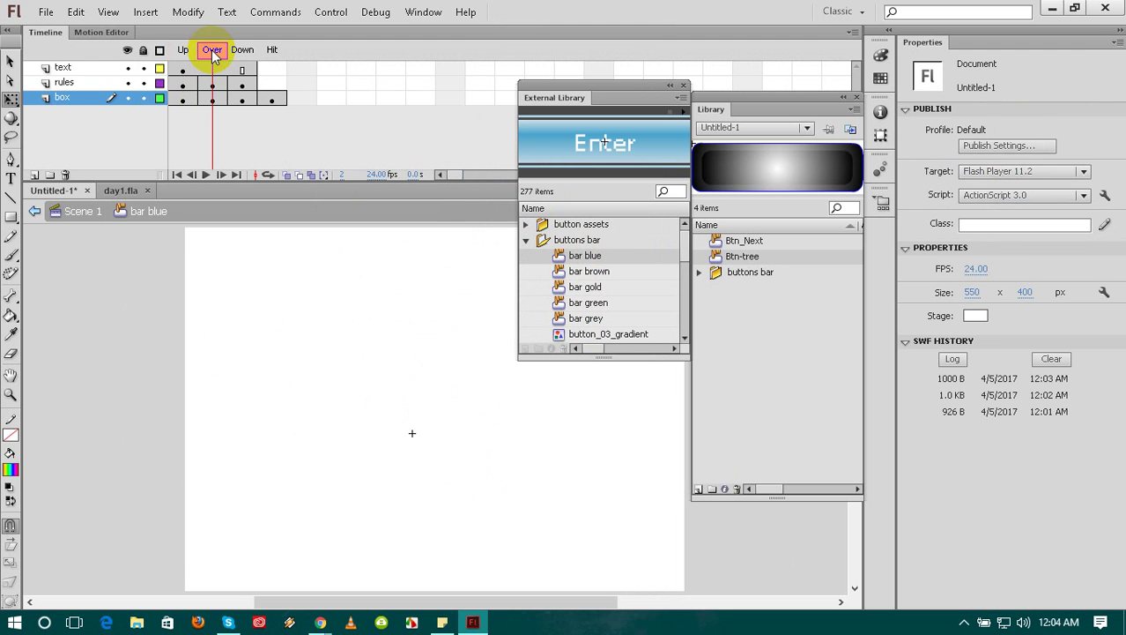
pyautogui.click(79, 212)
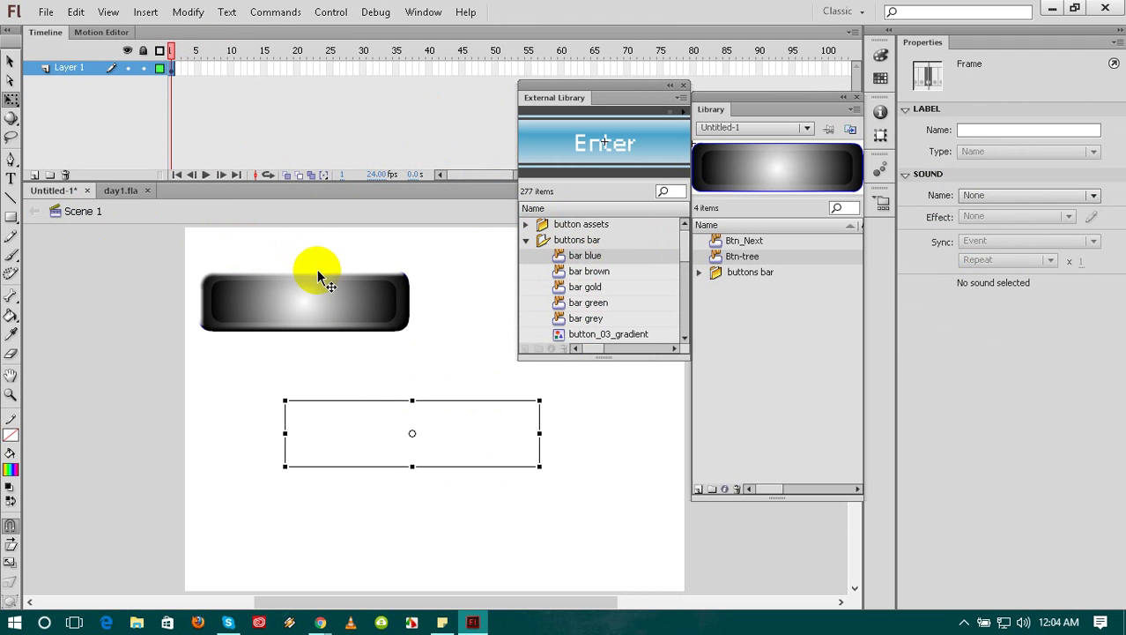
# Delete the bar blue instance from the stage
pyautogui.click(480, 373)
pyautogui.click(524, 439)
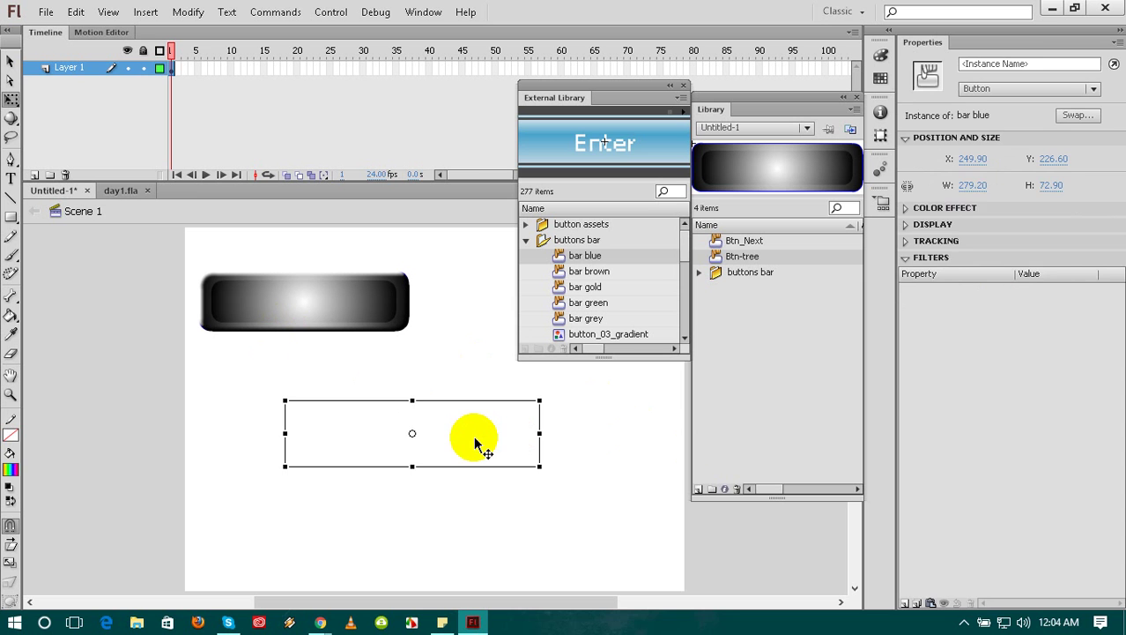
pyautogui.press('Delete')
# Place a bar gold button below the Btn-tree instance and enlarge it to about 265 × 81 px
pyautogui.click(573, 289)
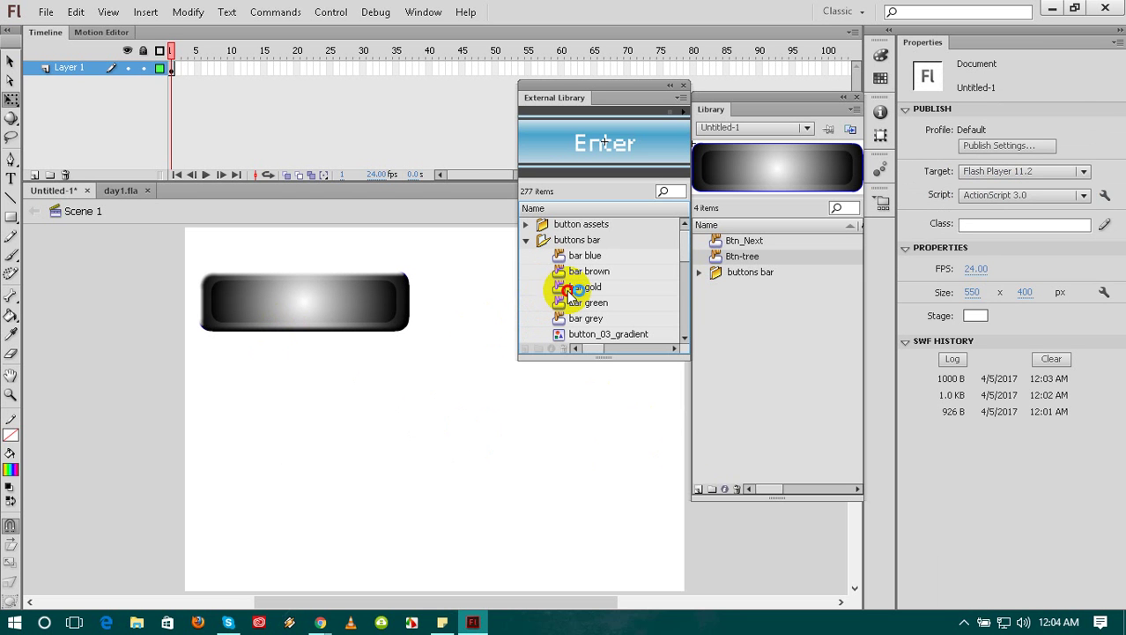
pyautogui.moveTo(572, 295); pyautogui.dragTo(315, 411)
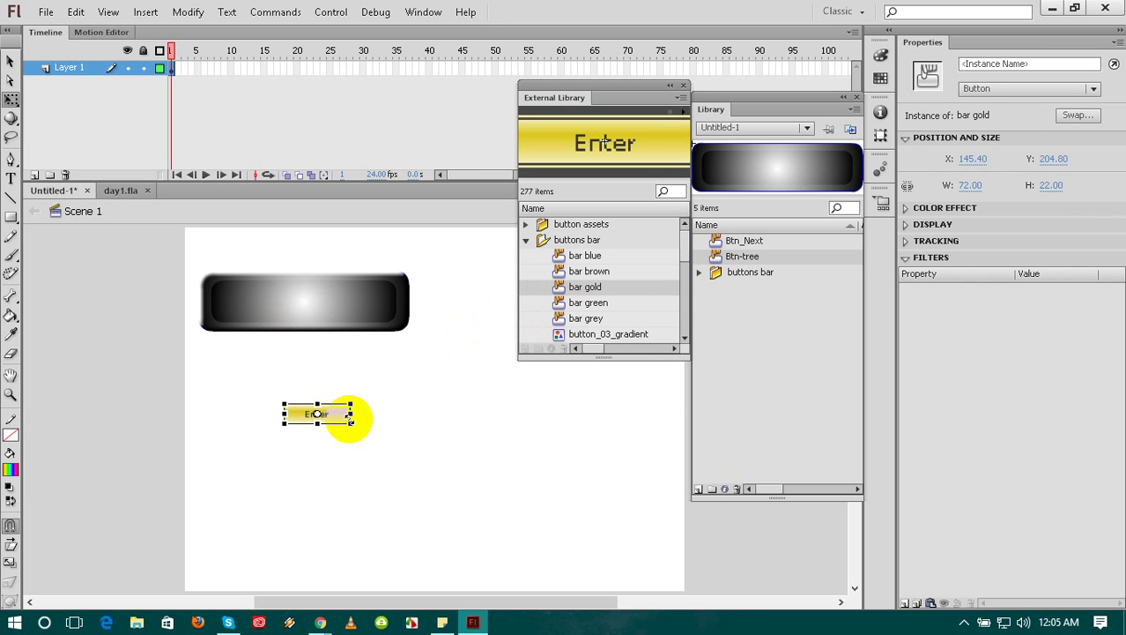
pyautogui.moveTo(349, 422); pyautogui.dragTo(424, 429)
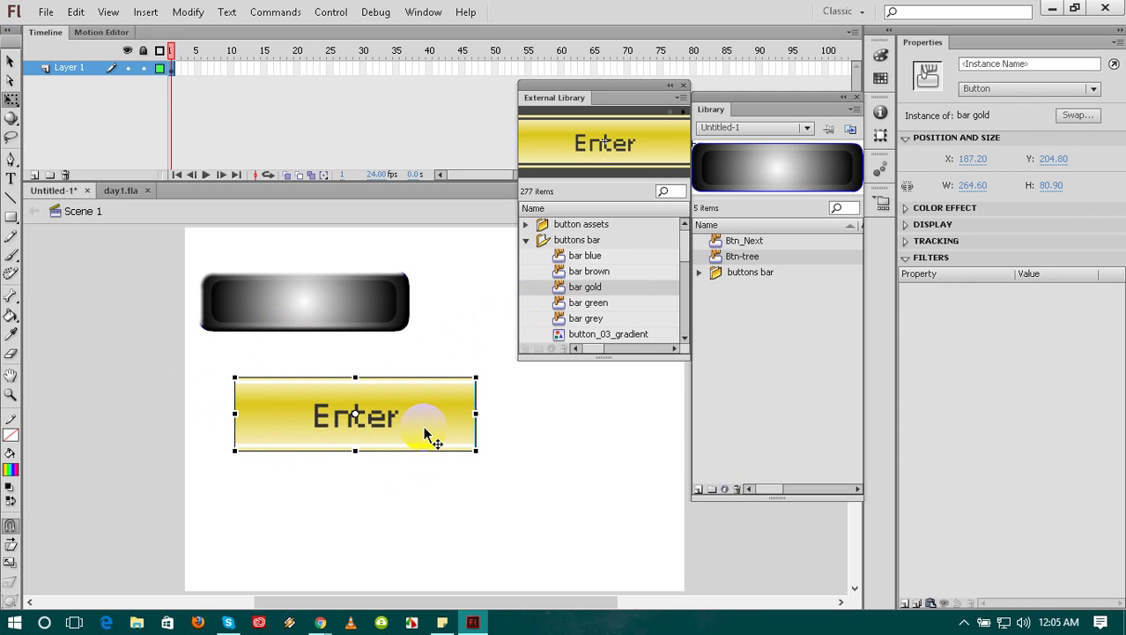
# Open the bar gold symbol and examine the artwork in its Up, Over, Down and Hit frames
pyautogui.doubleClick(423, 433)
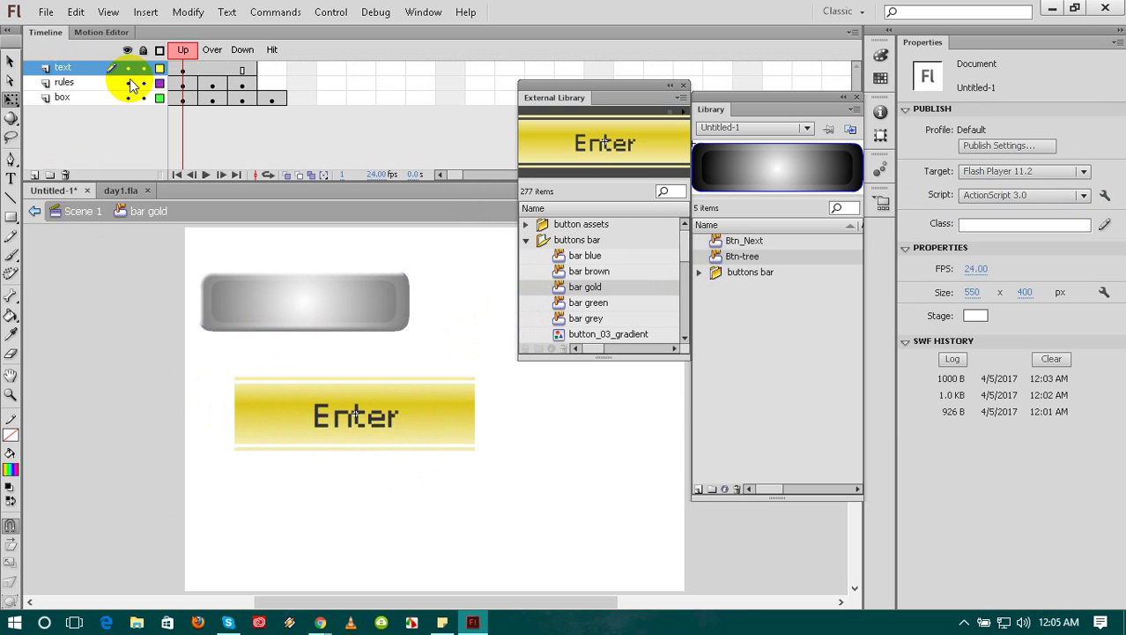
pyautogui.click(212, 49)
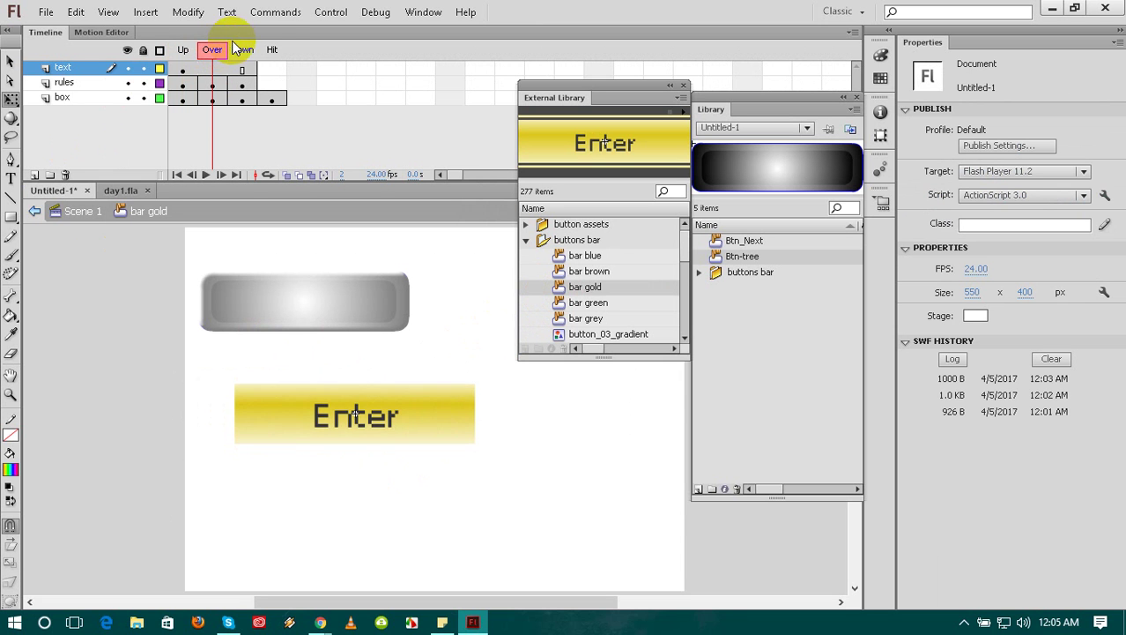
pyautogui.click(243, 50)
pyautogui.click(274, 49)
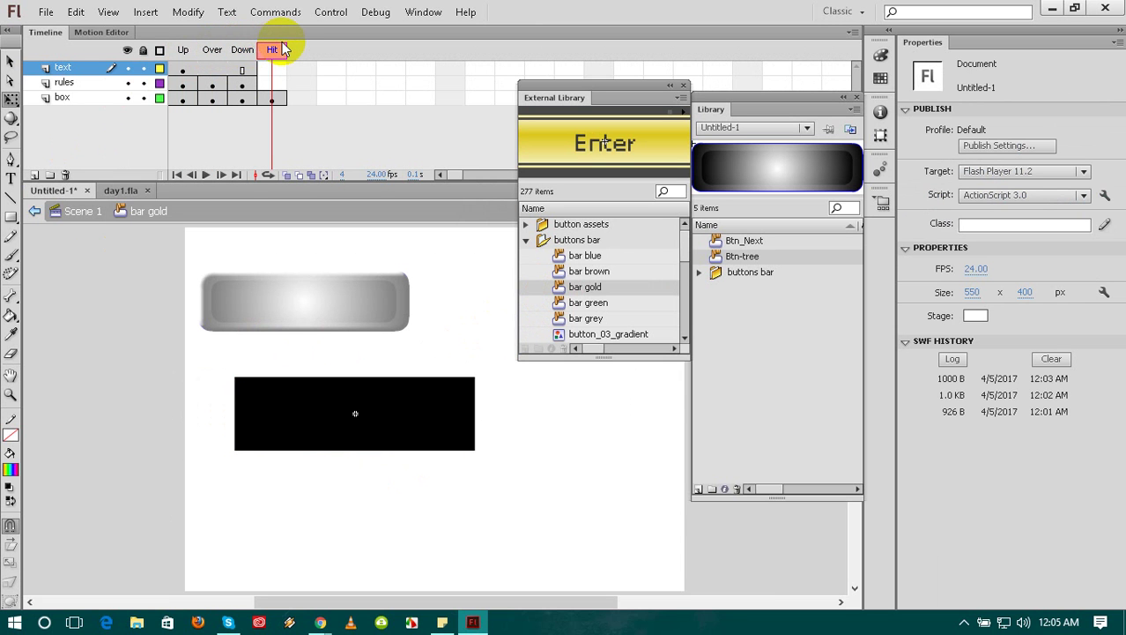
pyautogui.click(182, 51)
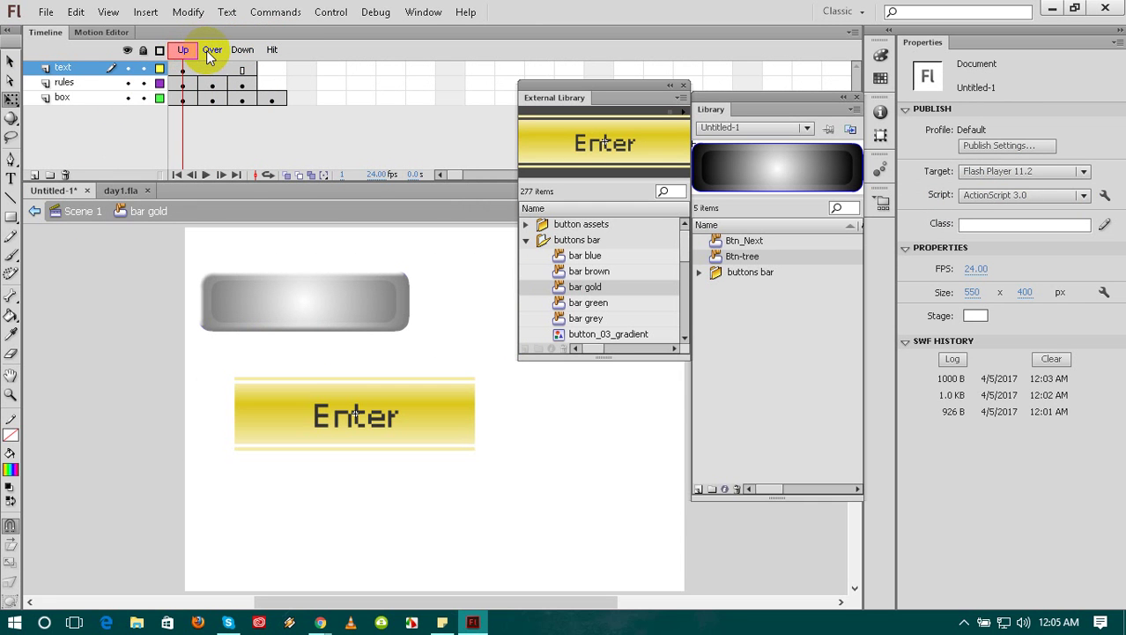
pyautogui.click(212, 50)
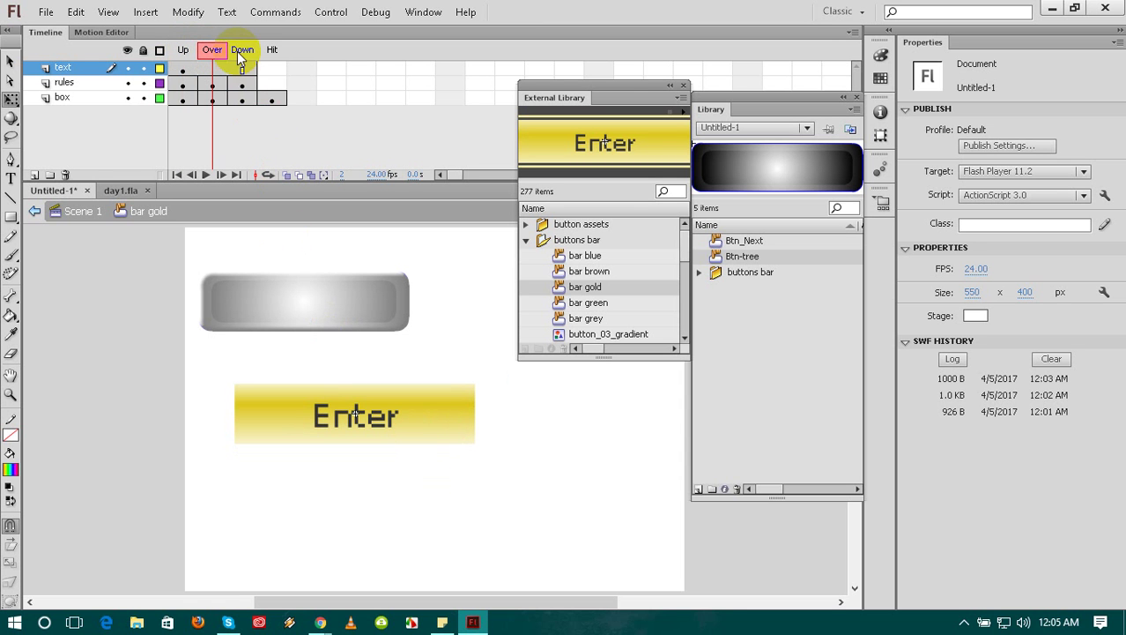
pyautogui.click(240, 52)
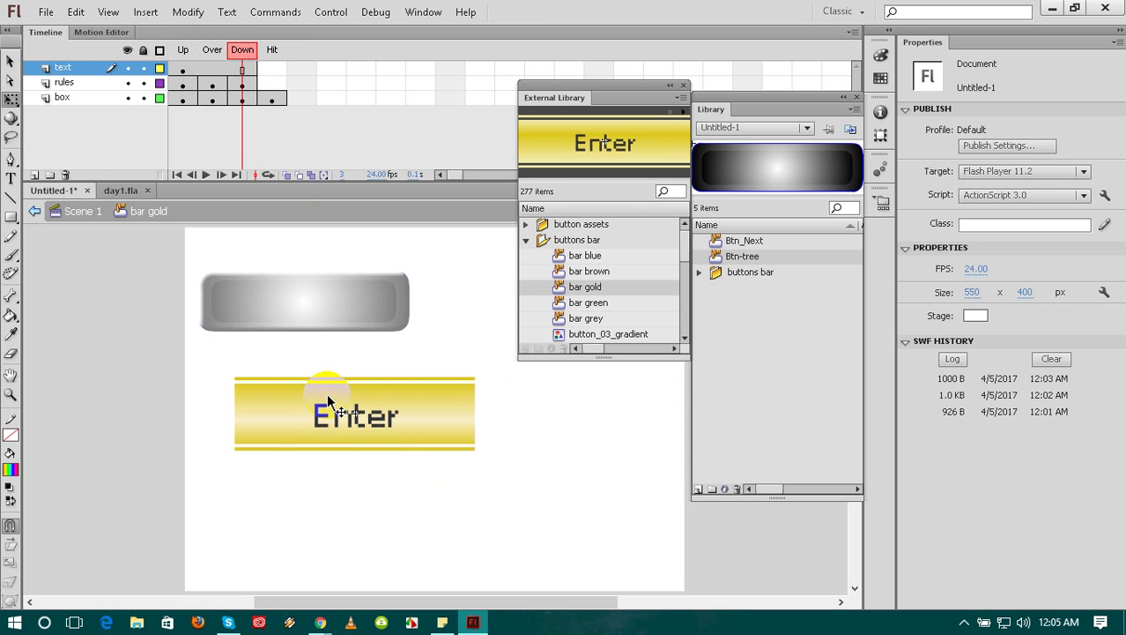
pyautogui.click(278, 48)
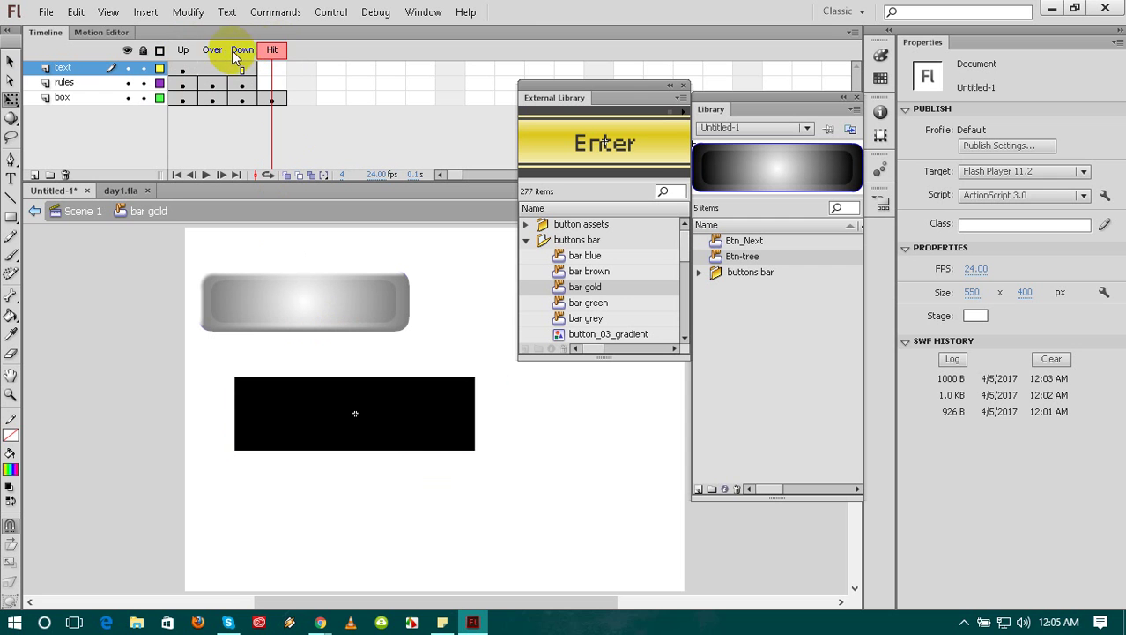
pyautogui.click(187, 50)
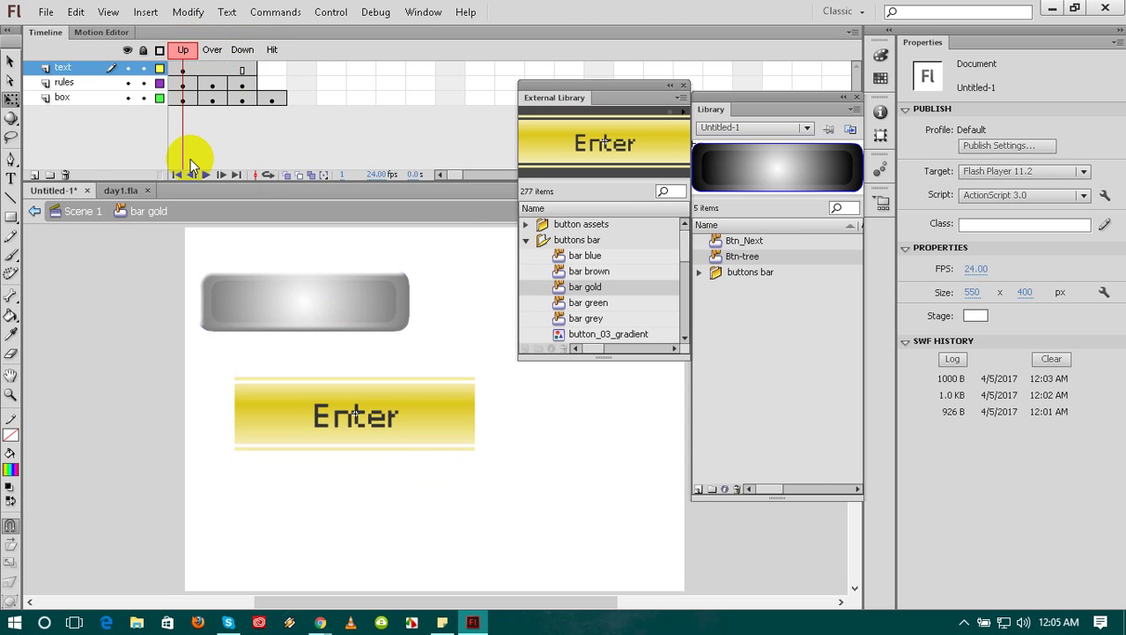
# Test the movie, try the gold Enter button's response, and close the preview
pyautogui.hotkey('ctrl', 'Return')
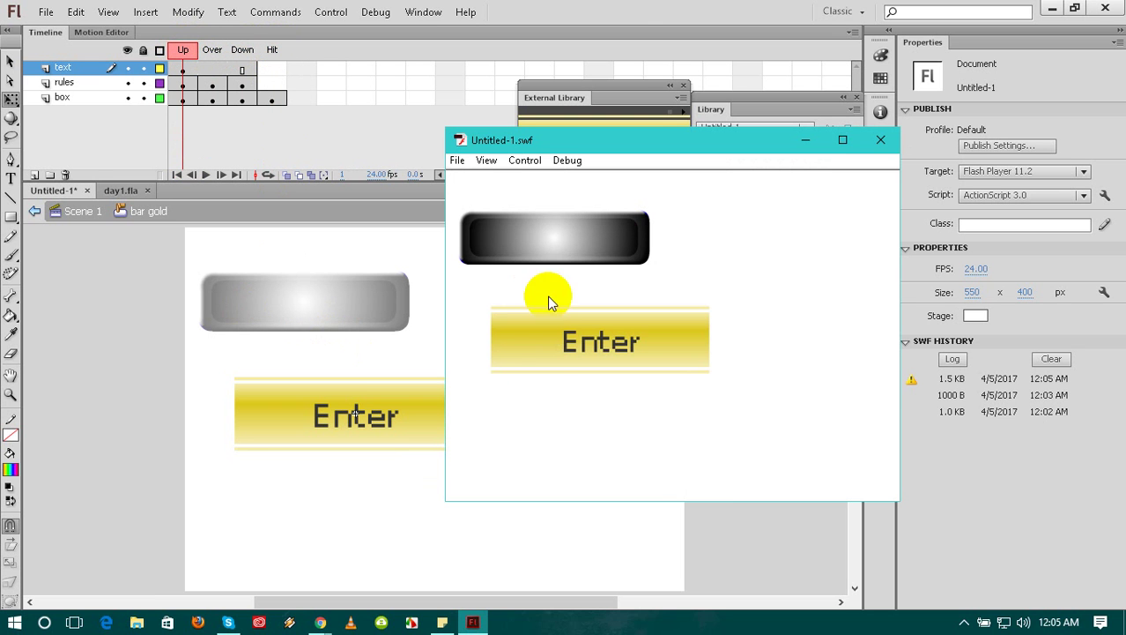
pyautogui.moveTo(581, 342); pyautogui.dragTo(604, 328)
pyautogui.click(604, 328)
pyautogui.click(879, 143)
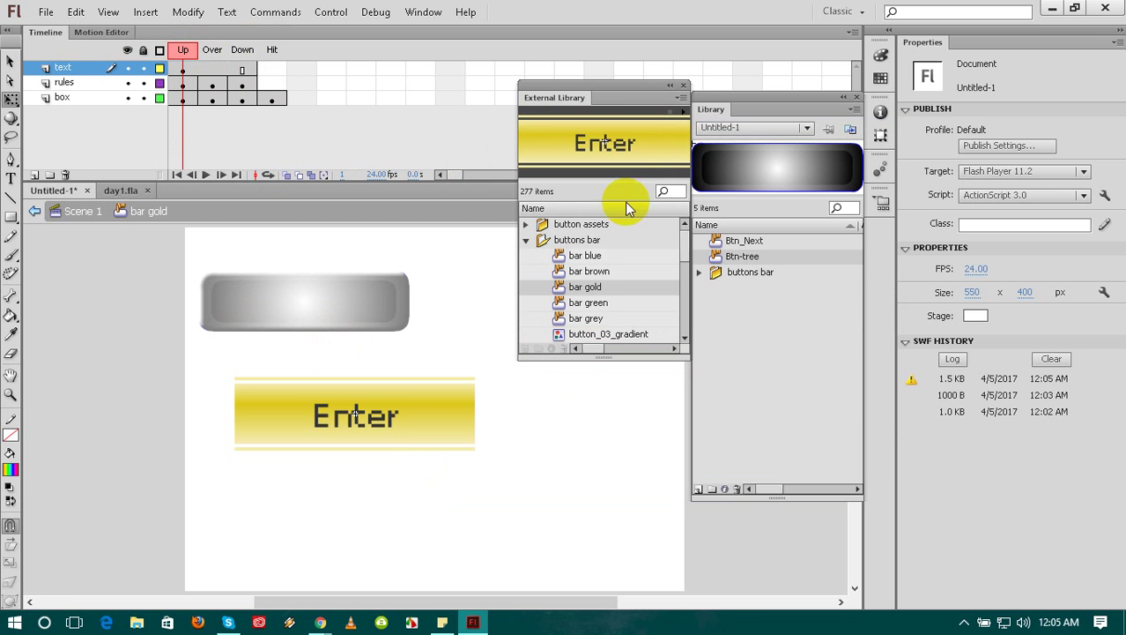
# Preview the bar grey and bar green buttons in the External Library, and return to Scene 1
pyautogui.click(578, 319)
pyautogui.click(584, 304)
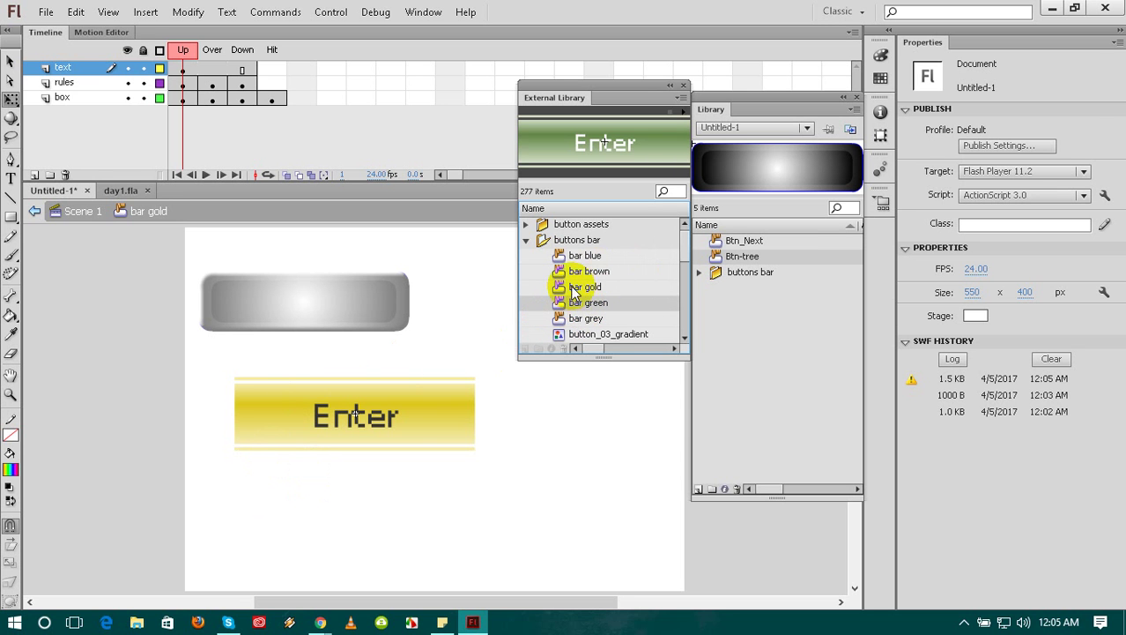
pyautogui.click(80, 212)
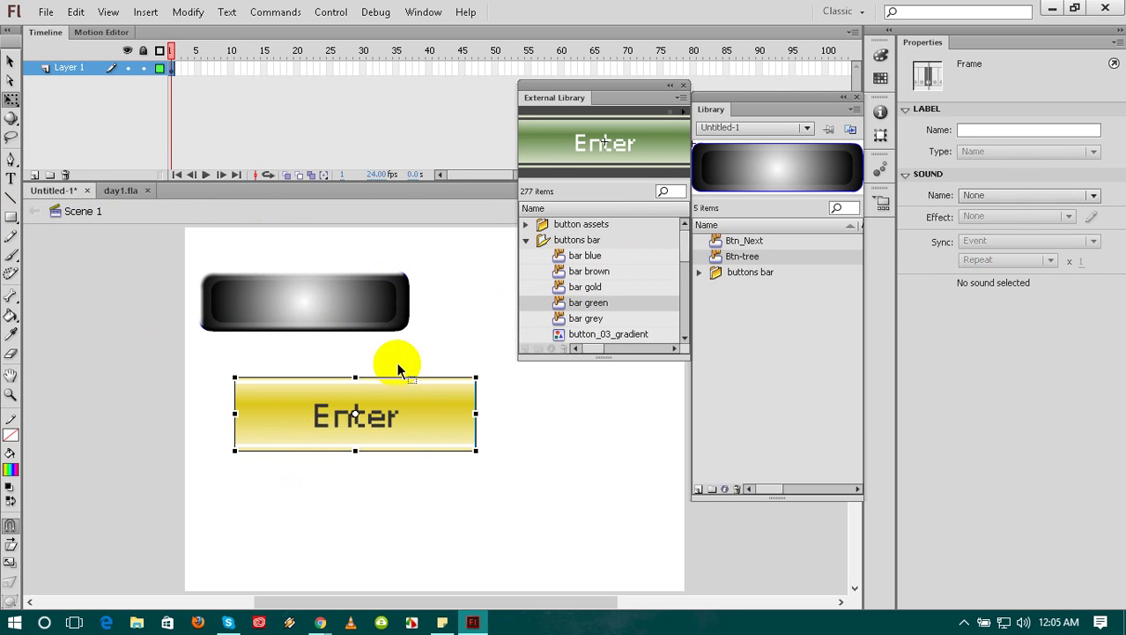
pyautogui.click(370, 306)
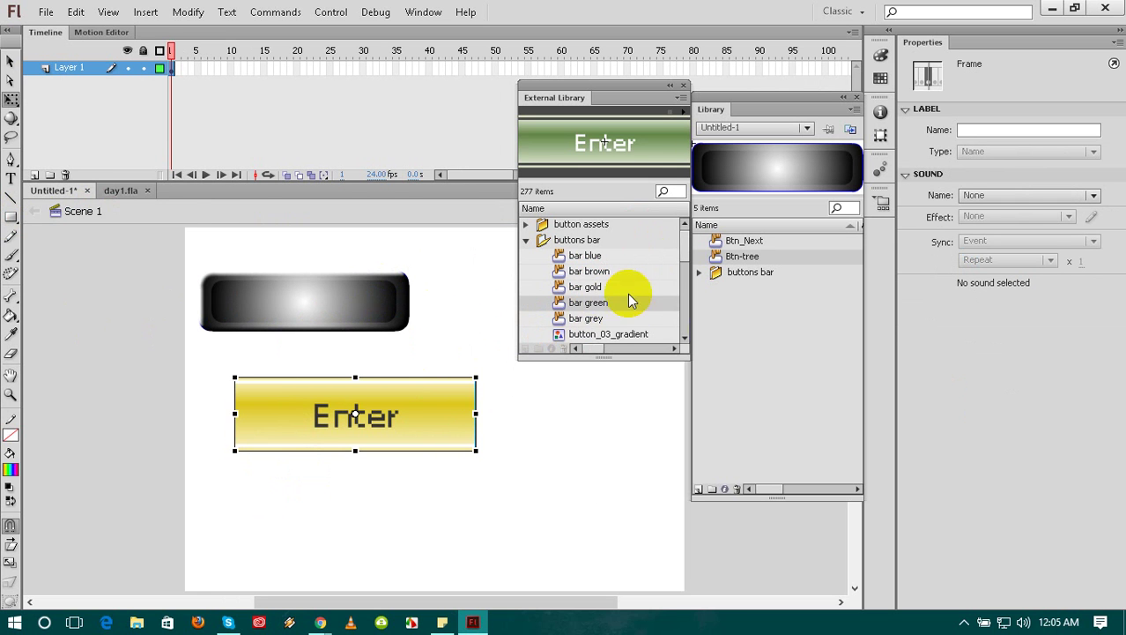